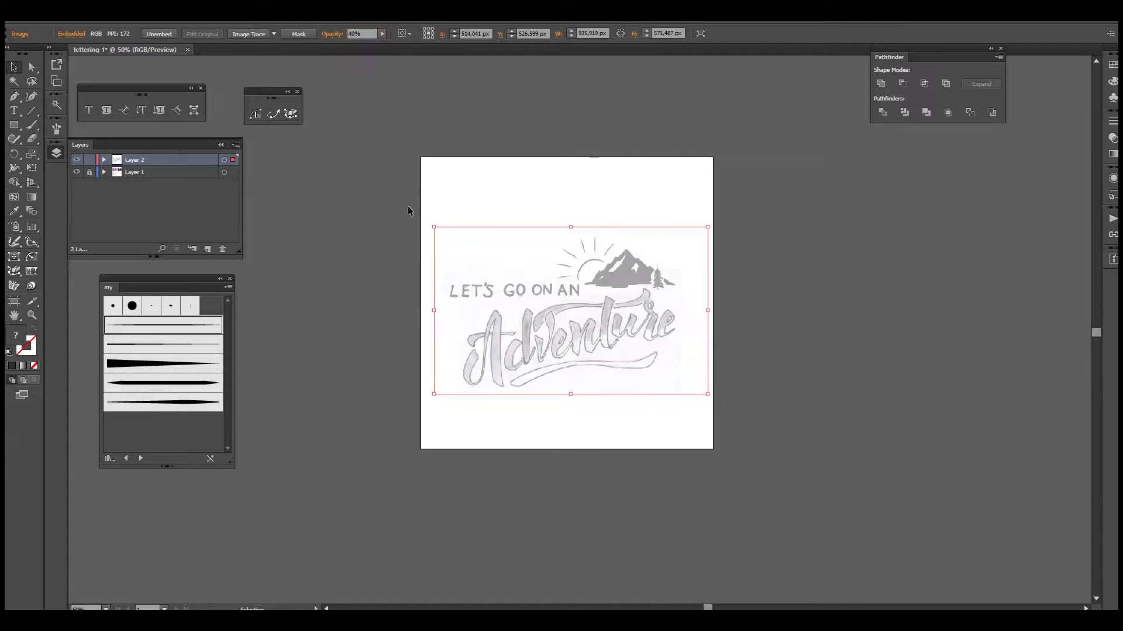
# Step: Lock Layer 1, which holds the faded 'Let's go on an Adventure' sketch
pyautogui.click(90, 171)
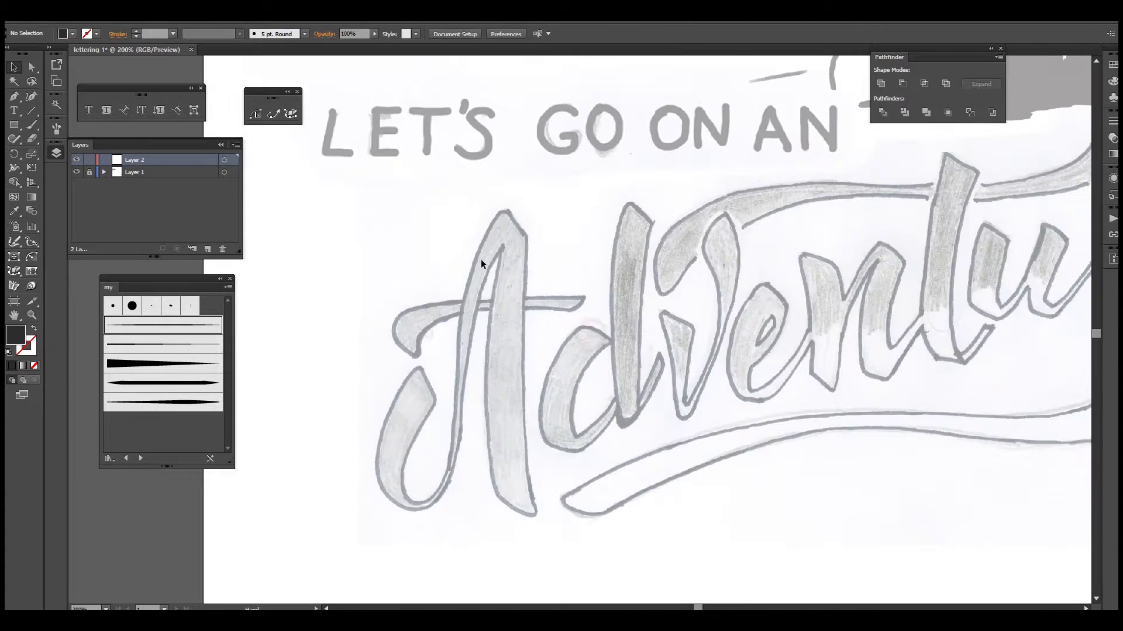
# Step: Start the A's outline at its top, running down the left side and around the swash loop
pyautogui.moveTo(506, 211); pyautogui.dragTo(496, 219)
pyautogui.click(461, 300)
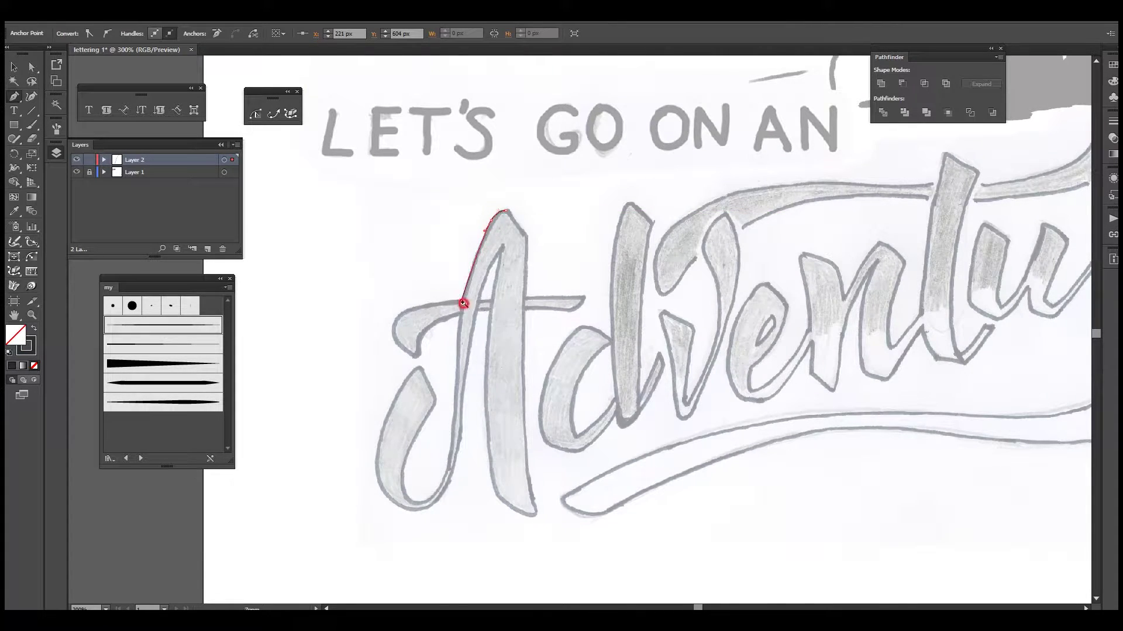
pyautogui.hotkey('ctrl', '+')
pyautogui.moveTo(473, 373); pyautogui.dragTo(473, 425)
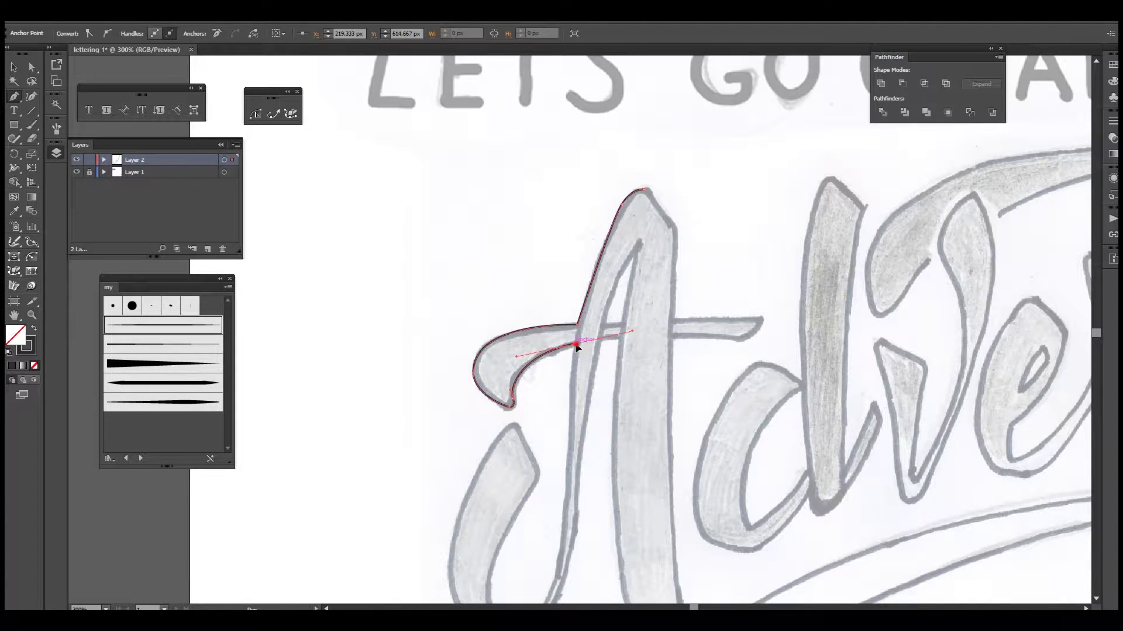
pyautogui.moveTo(576, 348); pyautogui.dragTo(552, 197)
pyautogui.moveTo(489, 473); pyautogui.dragTo(423, 474)
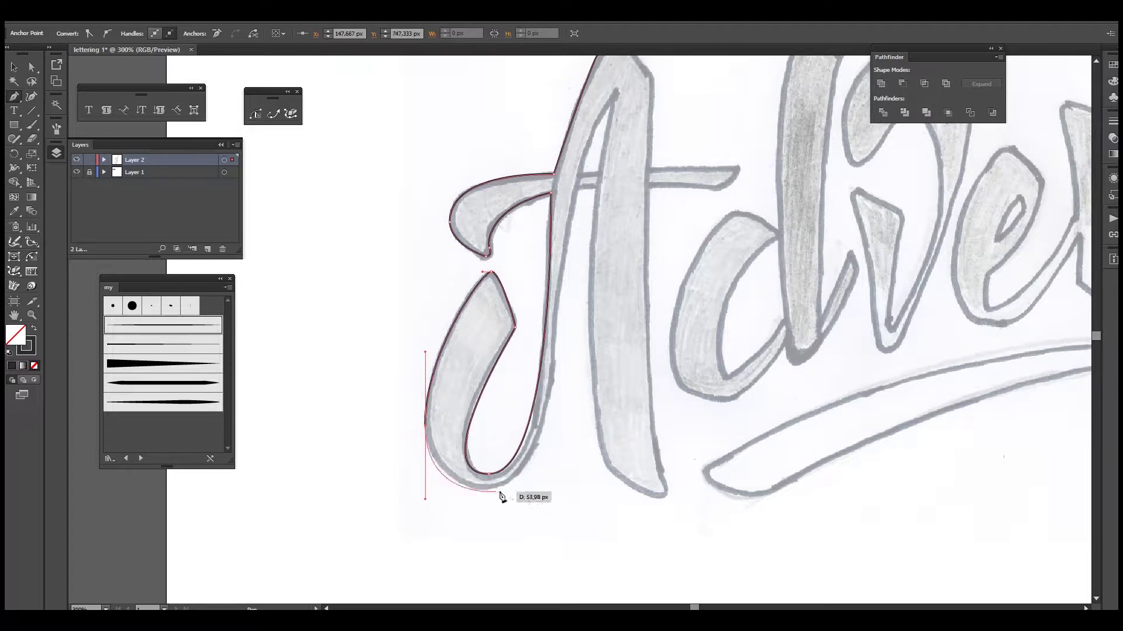
pyautogui.moveTo(488, 490); pyautogui.dragTo(545, 490)
pyautogui.scroll(2, 576, 253)
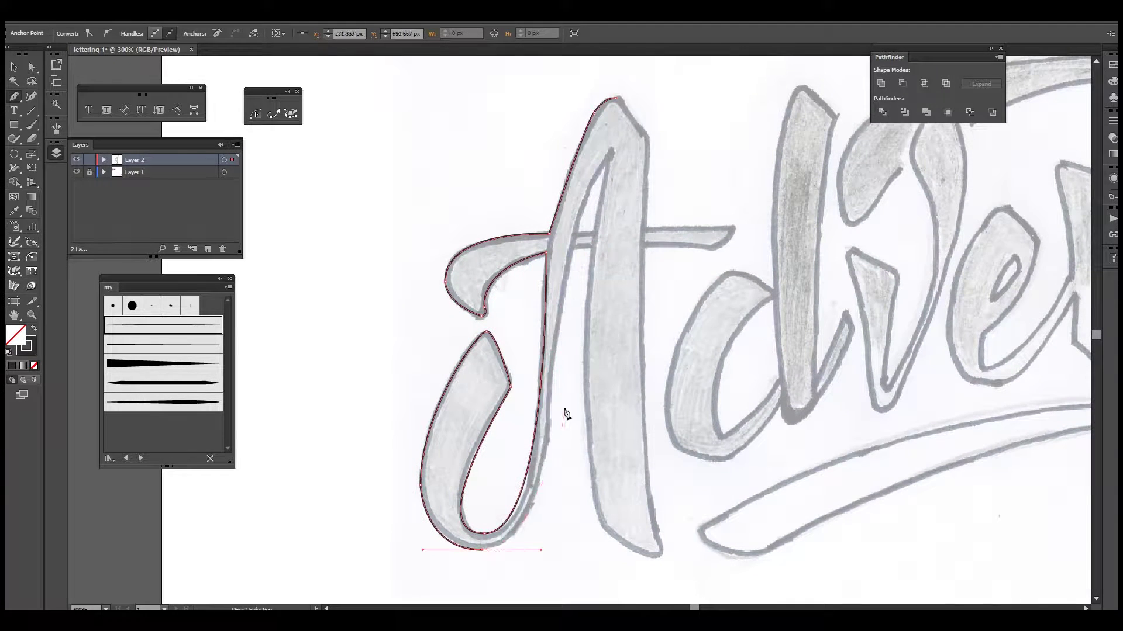
# Step: Finish the A's outline along its inner corner and stem, closing the path
pyautogui.click(576, 257)
pyautogui.scroll(-2, 585, 351)
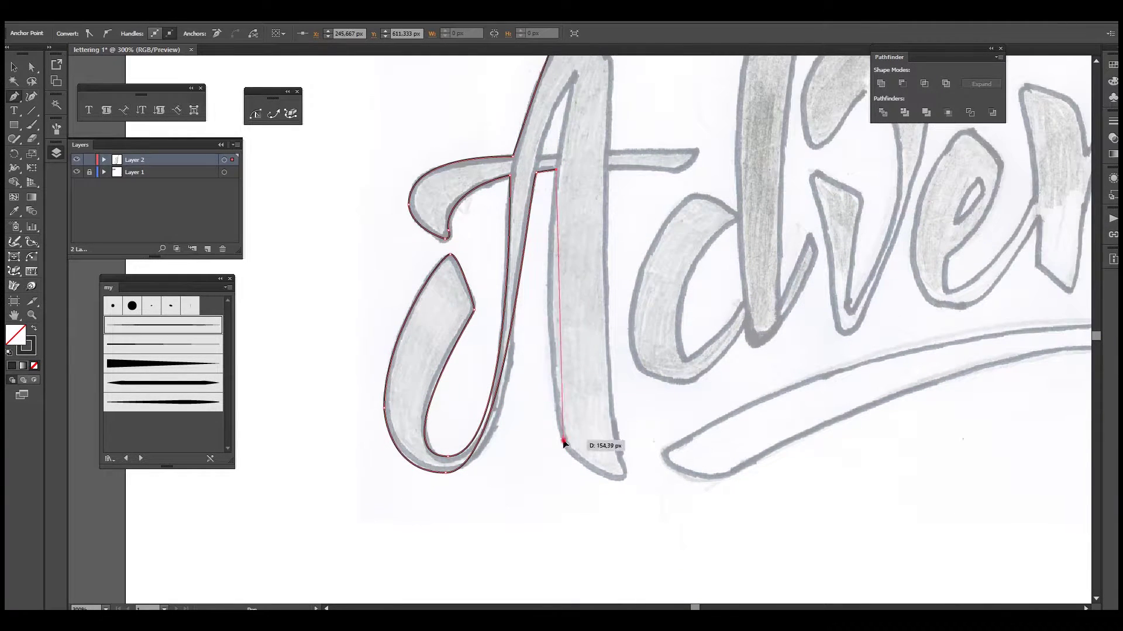
pyautogui.click(622, 481)
pyautogui.scroll(2, 608, 386)
pyautogui.click(630, 246)
pyautogui.click(719, 233)
pyautogui.click(629, 231)
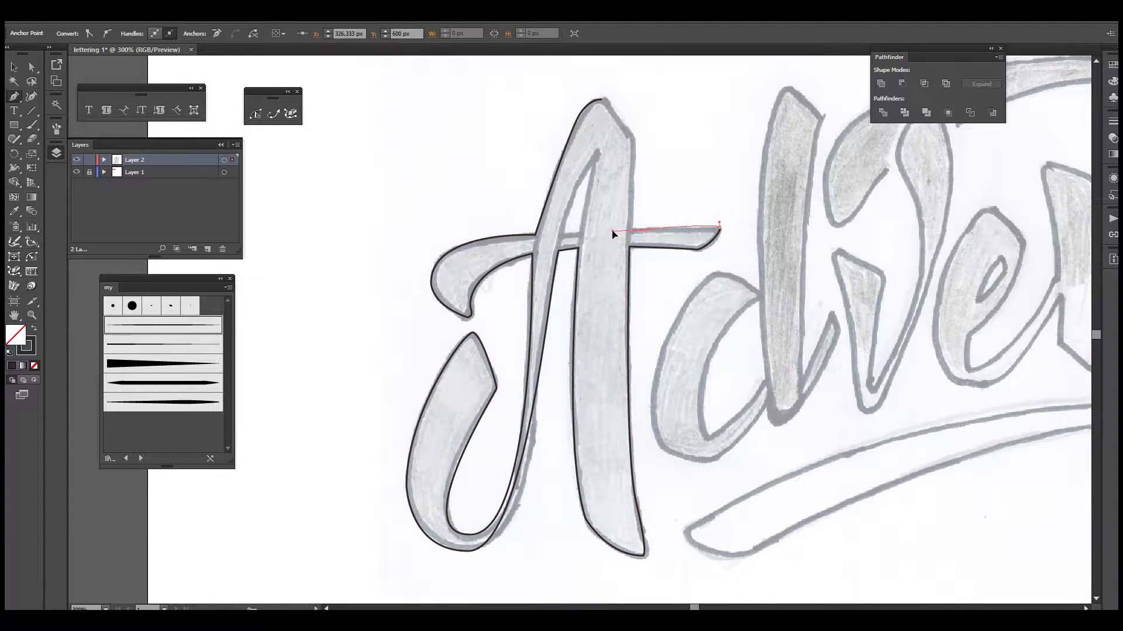
# Step: Begin a curved Pen outline around the bowl of the d
pyautogui.hotkey('ctrl', 'shift', 'a')
pyautogui.moveTo(631, 131); pyautogui.dragTo(639, 156)
pyautogui.moveTo(699, 197); pyautogui.dragTo(690, 35)
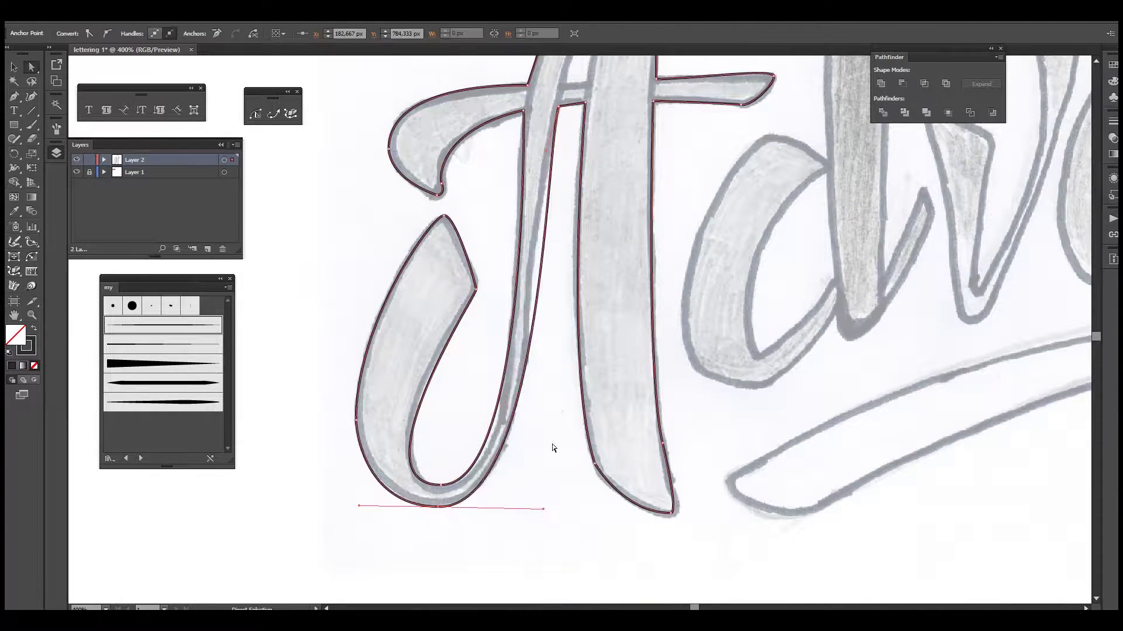
pyautogui.hotkey('ctrl', '+')
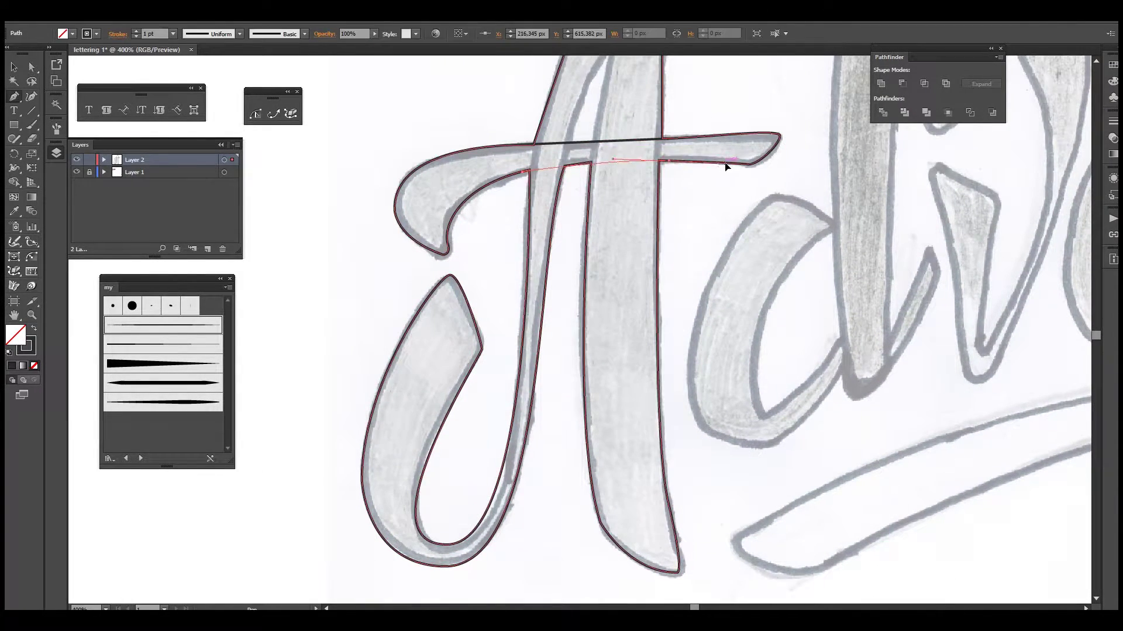
pyautogui.hscroll(3, 690, 258)
pyautogui.click(739, 221)
pyautogui.moveTo(595, 392); pyautogui.dragTo(594, 476)
pyautogui.moveTo(757, 354); pyautogui.dragTo(781, 300)
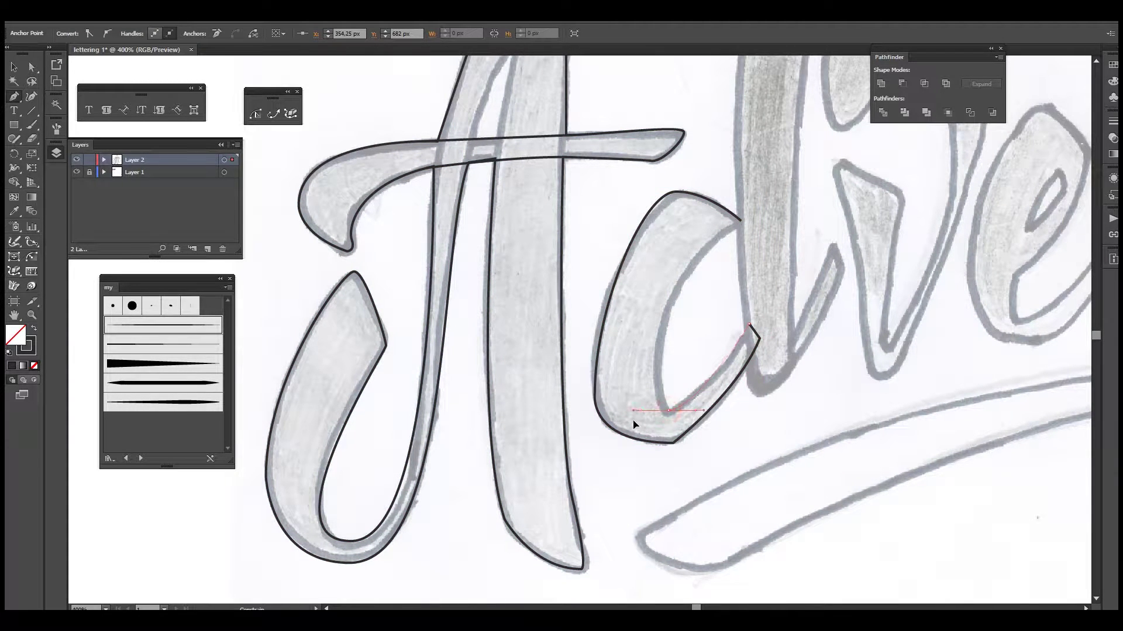
# Step: Close the d's outline up its stem and check its anchors with Direct Selection
pyautogui.keyDown('alt'); pyautogui.scroll(-2, 844, 145); pyautogui.keyUp('alt')
pyautogui.click(666, 83)
pyautogui.keyDown('alt'); pyautogui.scroll(2, 656, 376); pyautogui.keyUp('alt')
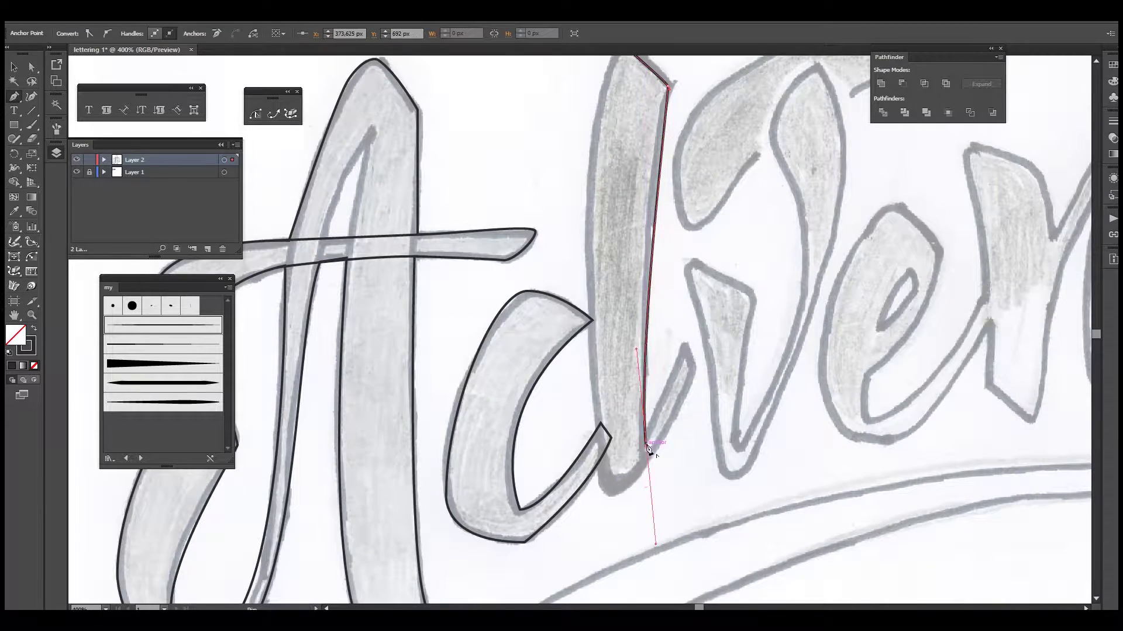
pyautogui.click(597, 499)
pyautogui.scroll(5, 707, 60)
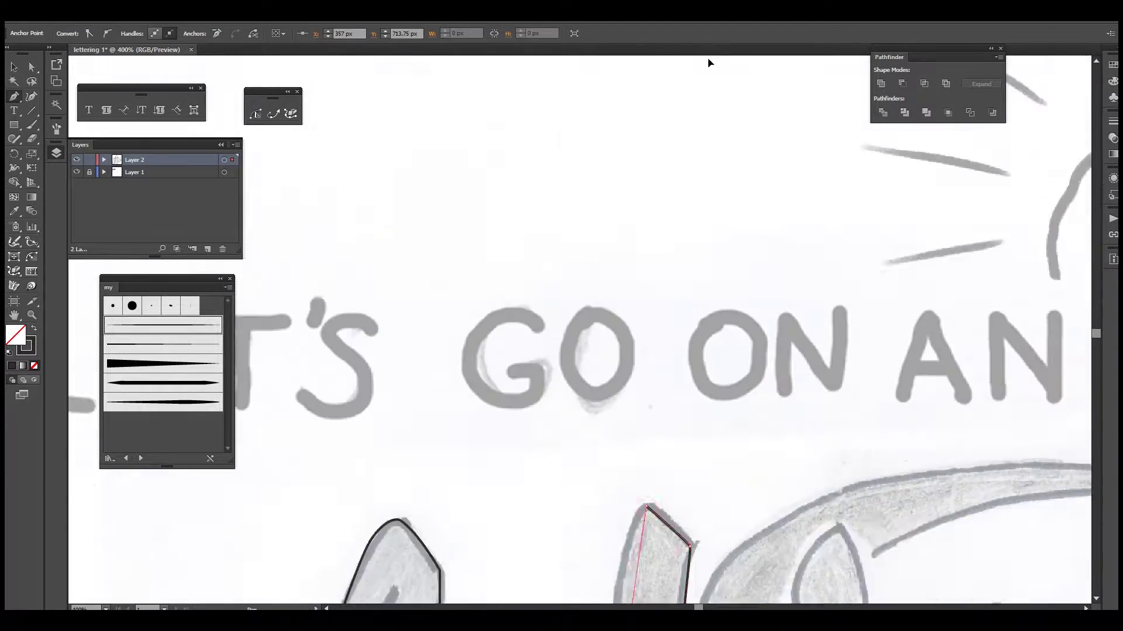
pyautogui.keyDown('alt'); pyautogui.scroll(-1, 544, 438); pyautogui.keyUp('alt')
pyautogui.press('a')
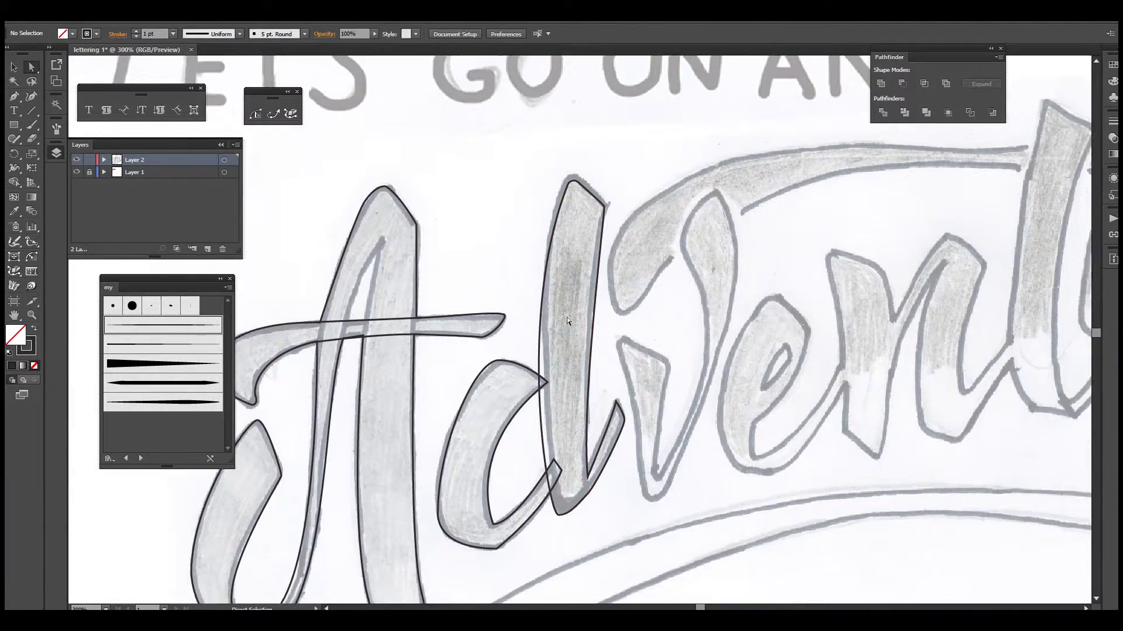
pyautogui.keyDown('alt'); pyautogui.scroll(1, 566, 317); pyautogui.keyUp('alt')
pyautogui.press('p')
pyautogui.keyDown('alt'); pyautogui.scroll(1, 581, 334); pyautogui.keyUp('alt')
# Step: Trace the v as a closed outline with a curved point at its bottom
pyautogui.click(577, 325)
pyautogui.click(517, 295)
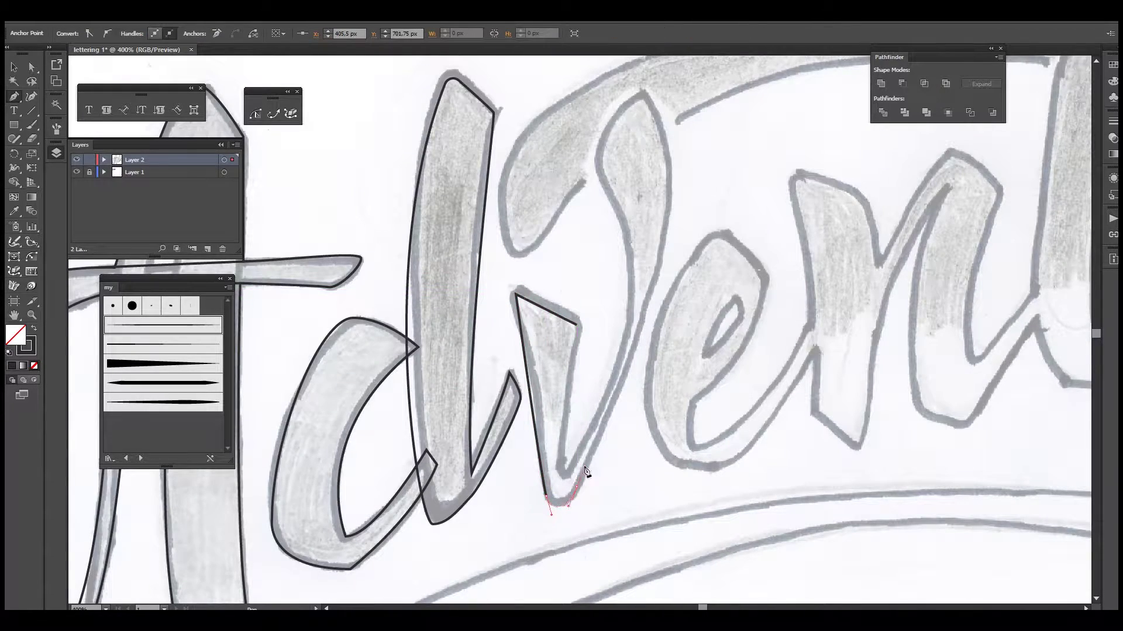
pyautogui.moveTo(590, 471); pyautogui.dragTo(593, 463)
pyautogui.scroll(2, 643, 293)
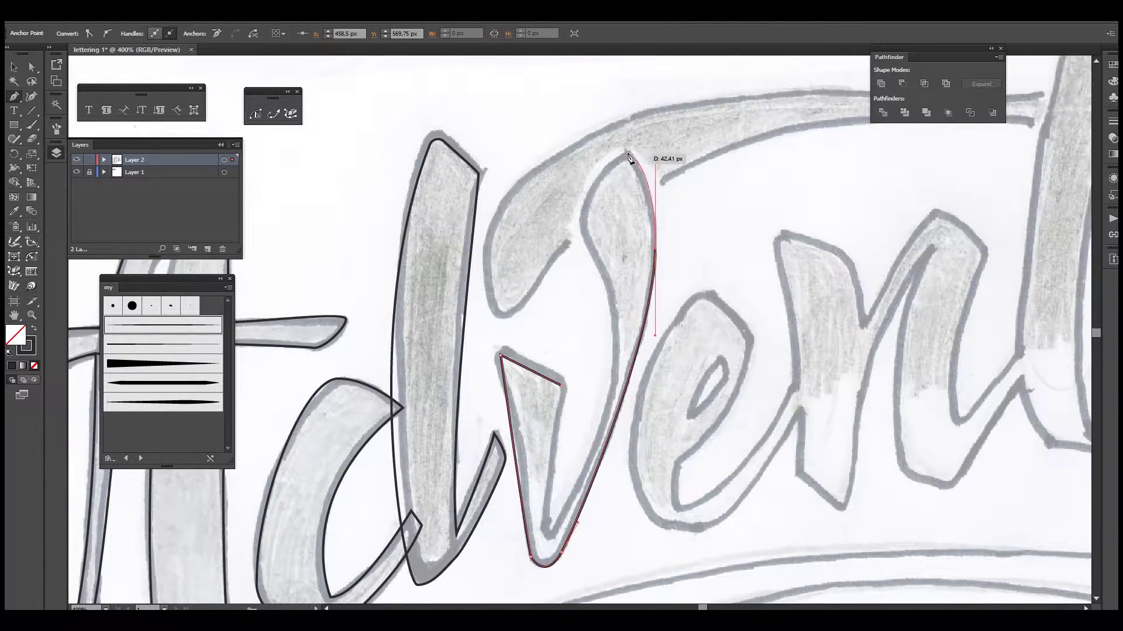
pyautogui.keyDown('alt'); pyautogui.scroll(-1, 602, 263); pyautogui.keyUp('alt')
pyautogui.scroll(-5, 456, 476)
pyautogui.scroll(5, 589, 321)
pyautogui.click(617, 193)
pyautogui.click(559, 461)
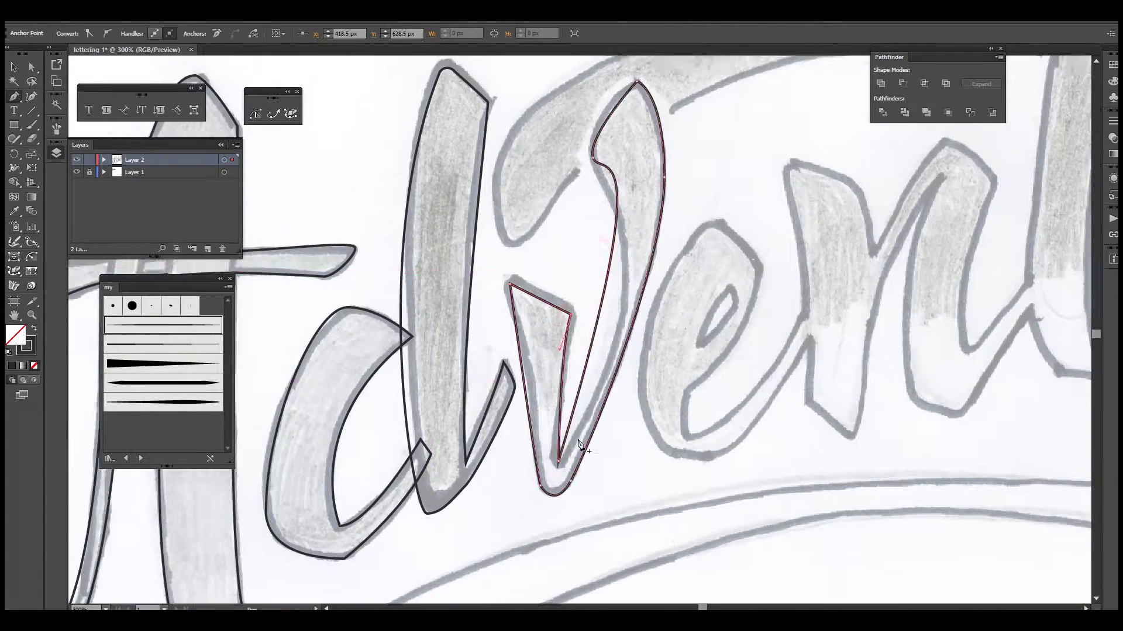
pyautogui.scroll(3, 579, 445)
# Step: Select the v's outline with Direct Selection to inspect its anchor points
pyautogui.press('a')
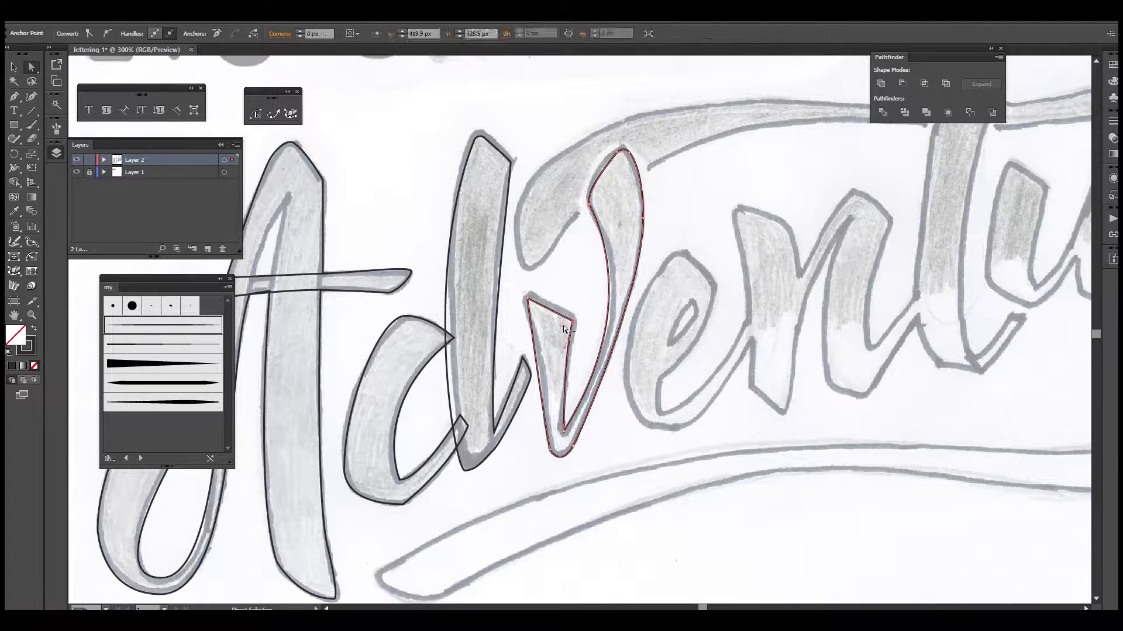
pyautogui.click(504, 222)
pyautogui.hscroll(2, 504, 223)
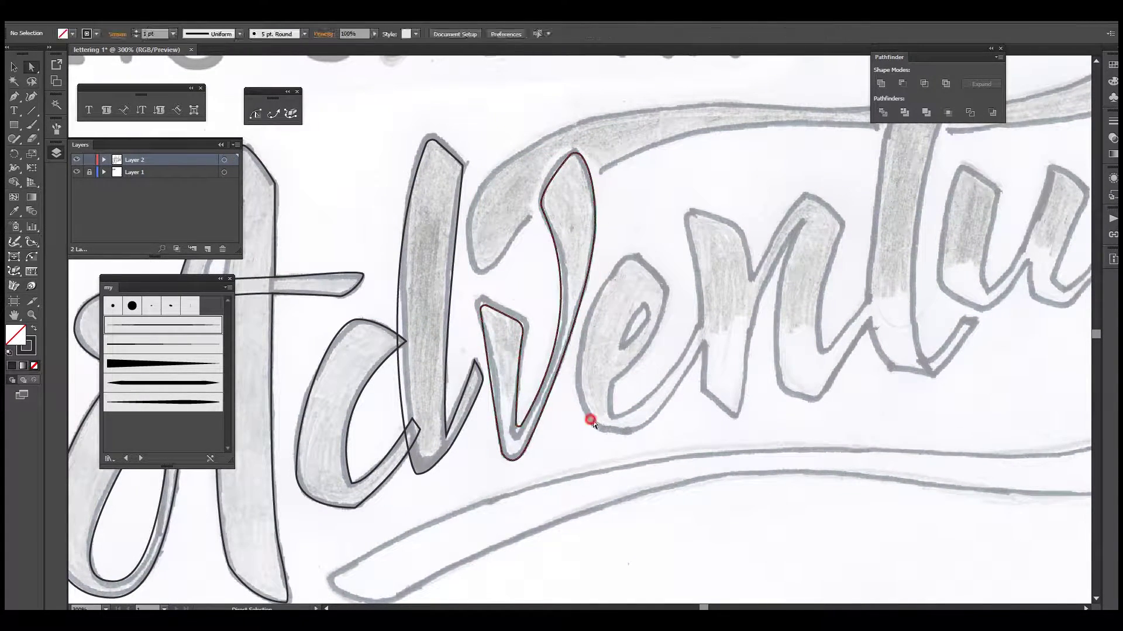
pyautogui.moveTo(528, 443); pyautogui.dragTo(591, 416)
# Step: Trace the e's outer outline and its inner counter as two closed paths
pyautogui.click(565, 427)
pyautogui.press('p')
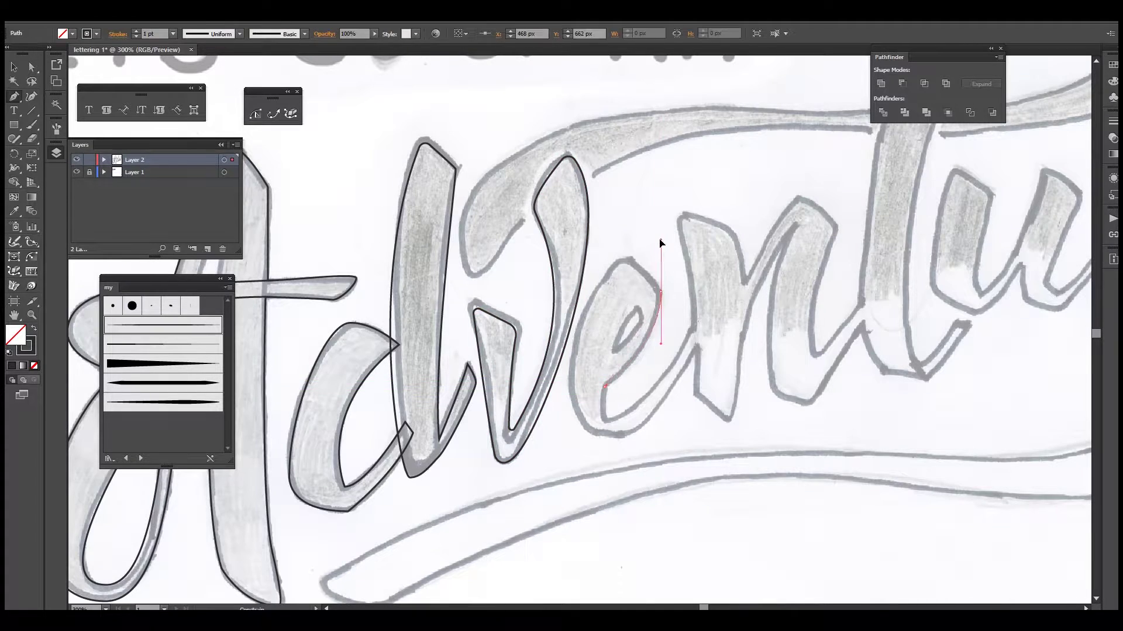
pyautogui.click(605, 386)
pyautogui.click(661, 292)
pyautogui.moveTo(623, 258); pyautogui.dragTo(608, 262)
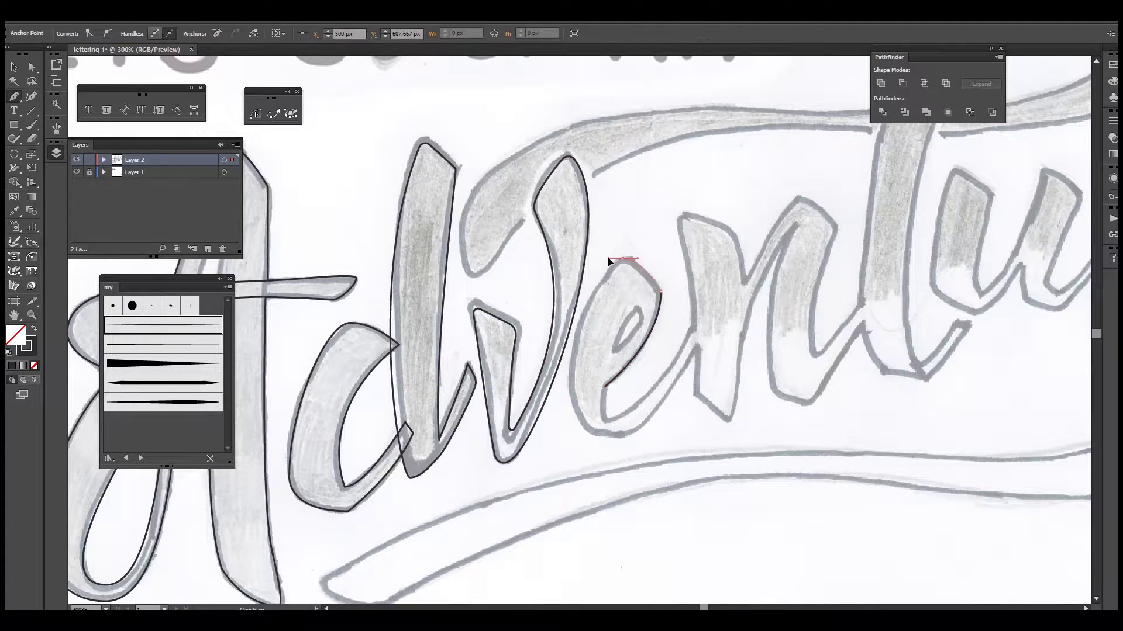
pyautogui.click(606, 426)
pyautogui.hotkey('ctrl', '+')
pyautogui.moveTo(552, 346); pyautogui.dragTo(585, 307)
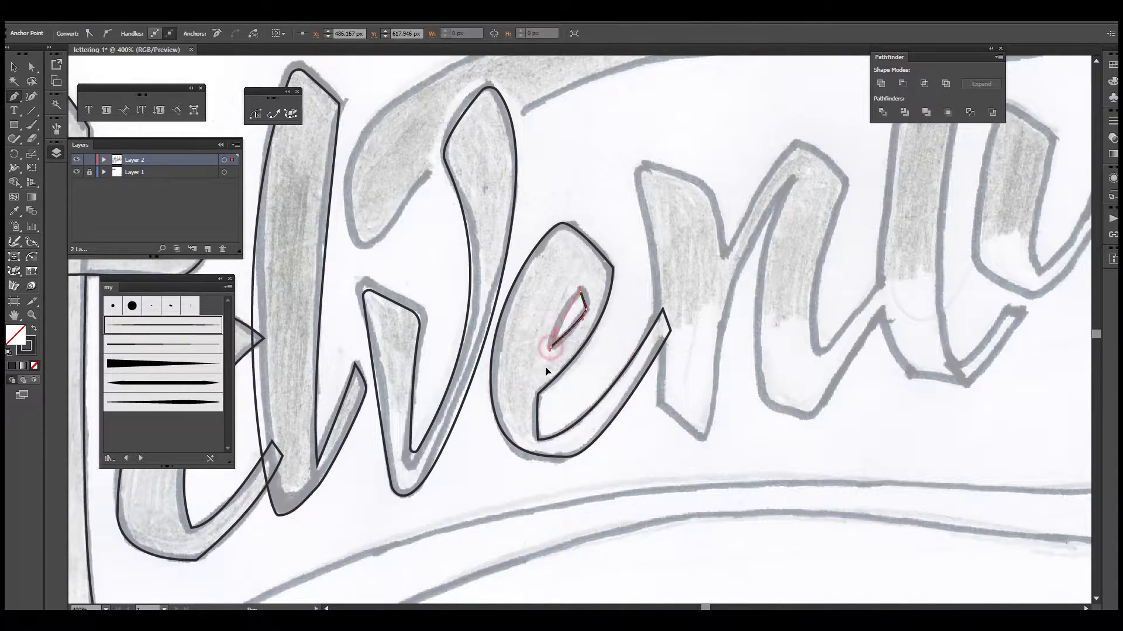
pyautogui.click(550, 348)
# Step: Start the n's outline with corner points and a curve along its stroke
pyautogui.click(620, 255)
pyautogui.click(638, 315)
pyautogui.click(709, 206)
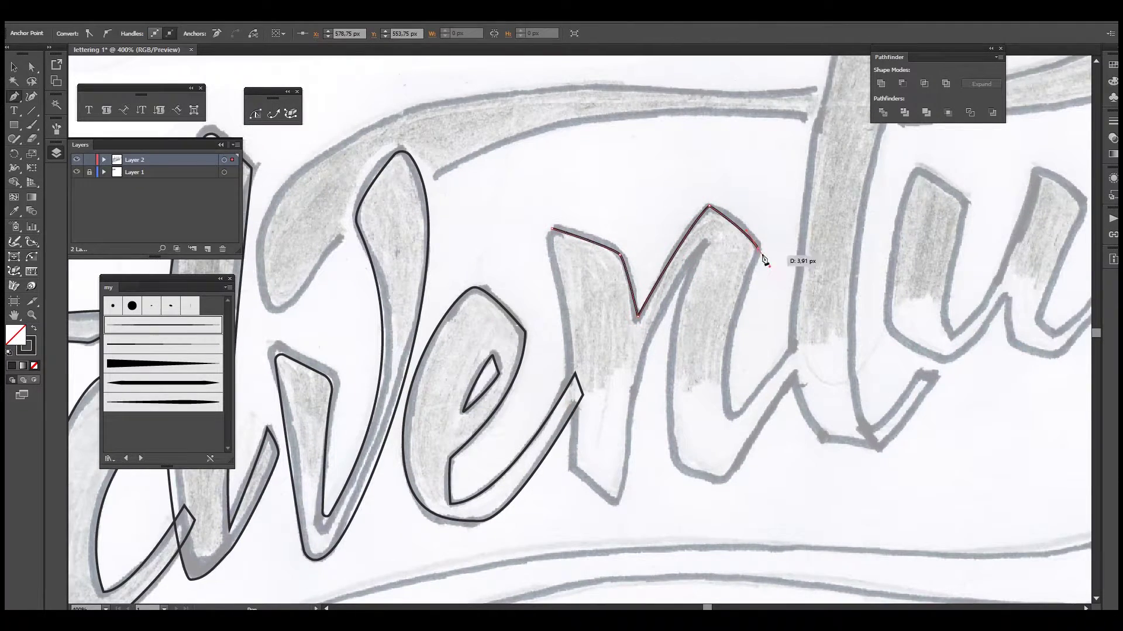
pyautogui.scroll(-2, 763, 260)
pyautogui.moveTo(711, 358); pyautogui.dragTo(729, 439)
pyautogui.click(787, 298)
pyautogui.scroll(-2, 760, 351)
# Step: Finish the n's outline around its arch and tail, then briefly check its anchors
pyautogui.click(715, 389)
pyautogui.click(666, 370)
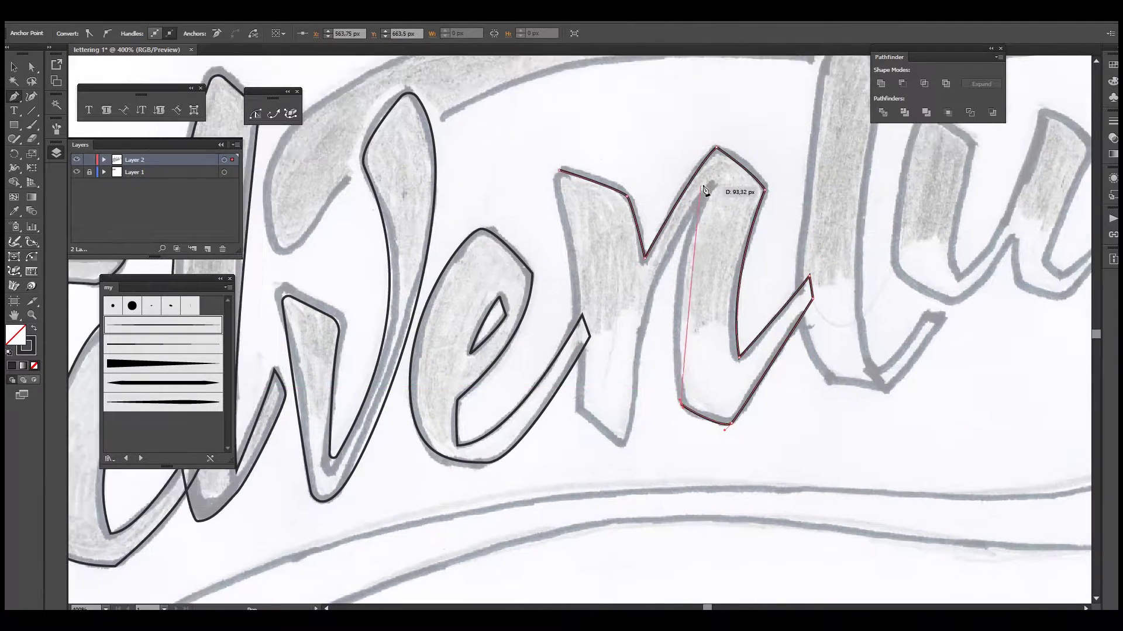
pyautogui.click(709, 176)
pyautogui.moveTo(623, 386); pyautogui.dragTo(611, 524)
pyautogui.scroll(2, 623, 391)
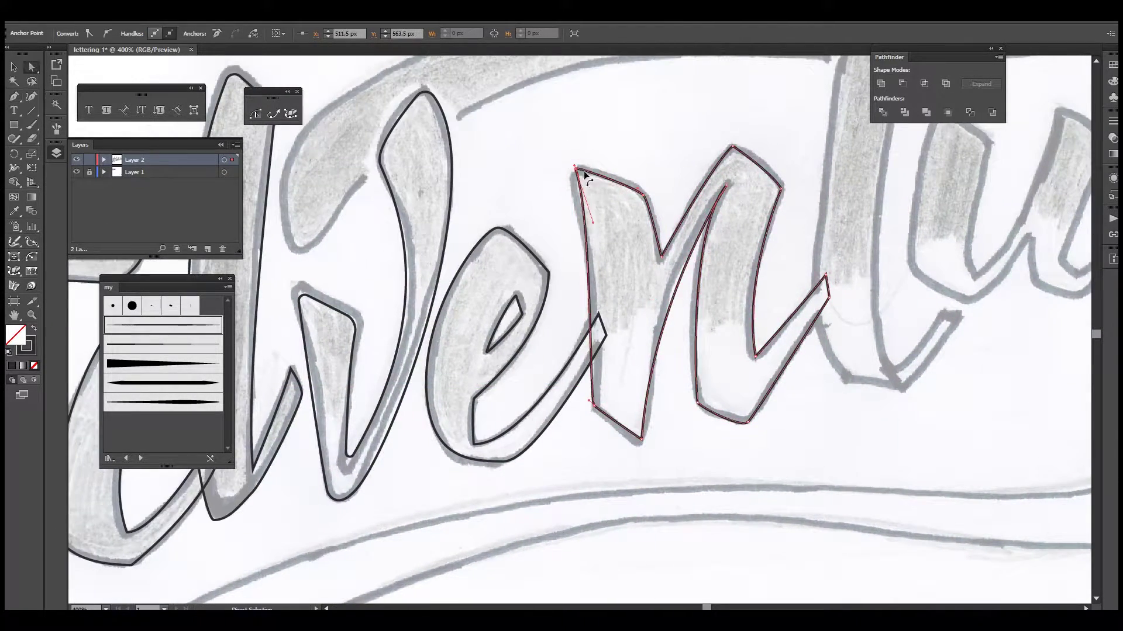
pyautogui.press('a')
pyautogui.press('p')
pyautogui.hscroll(5, 793, 266)
pyautogui.scroll(1, 792, 266)
# Step: Trace the t's stem and its tail as two closed outlines
pyautogui.click(667, 67)
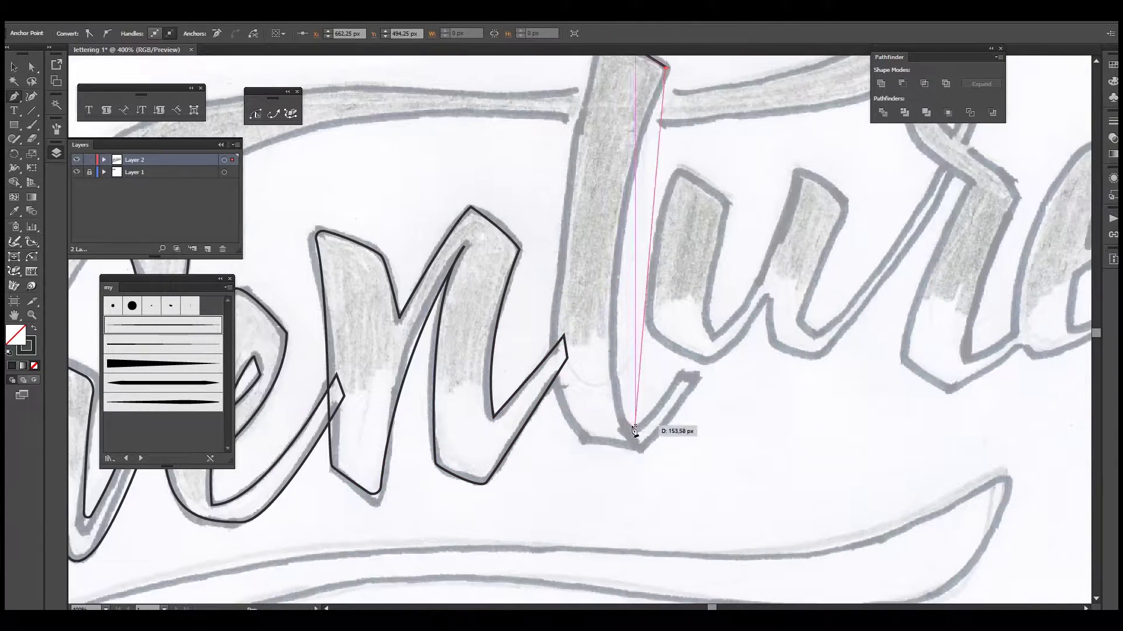
pyautogui.click(639, 449)
pyautogui.click(582, 444)
pyautogui.scroll(2, 615, 234)
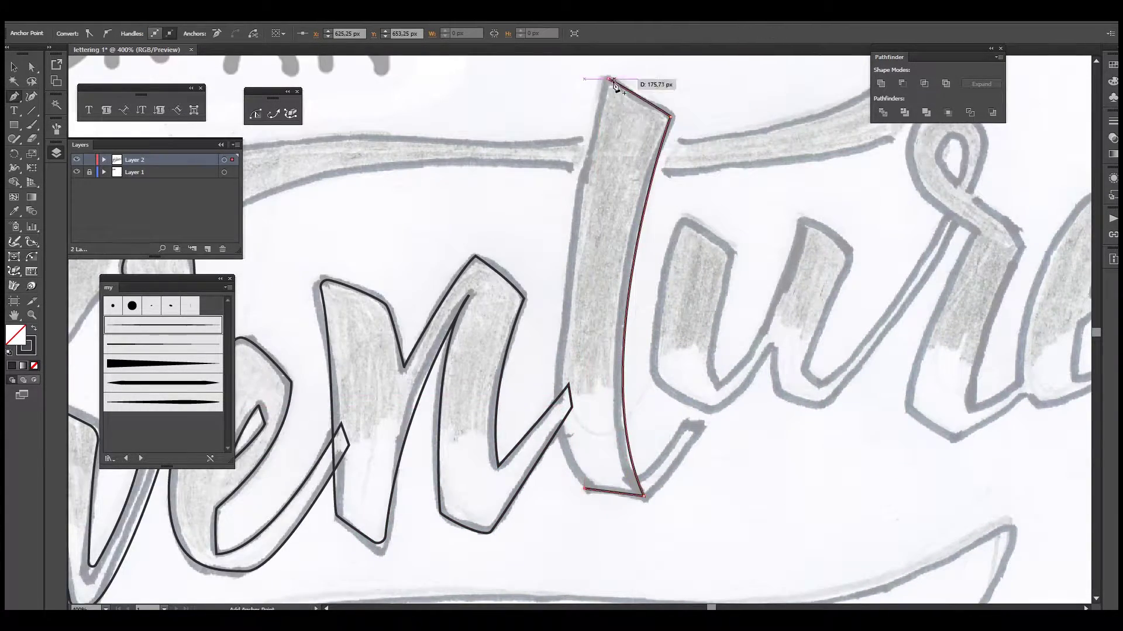
pyautogui.keyDown('alt'); pyautogui.scroll(-2, 614, 176); pyautogui.keyUp('alt')
pyautogui.click(593, 204)
pyautogui.keyDown('alt'); pyautogui.scroll(2, 540, 402); pyautogui.keyUp('alt')
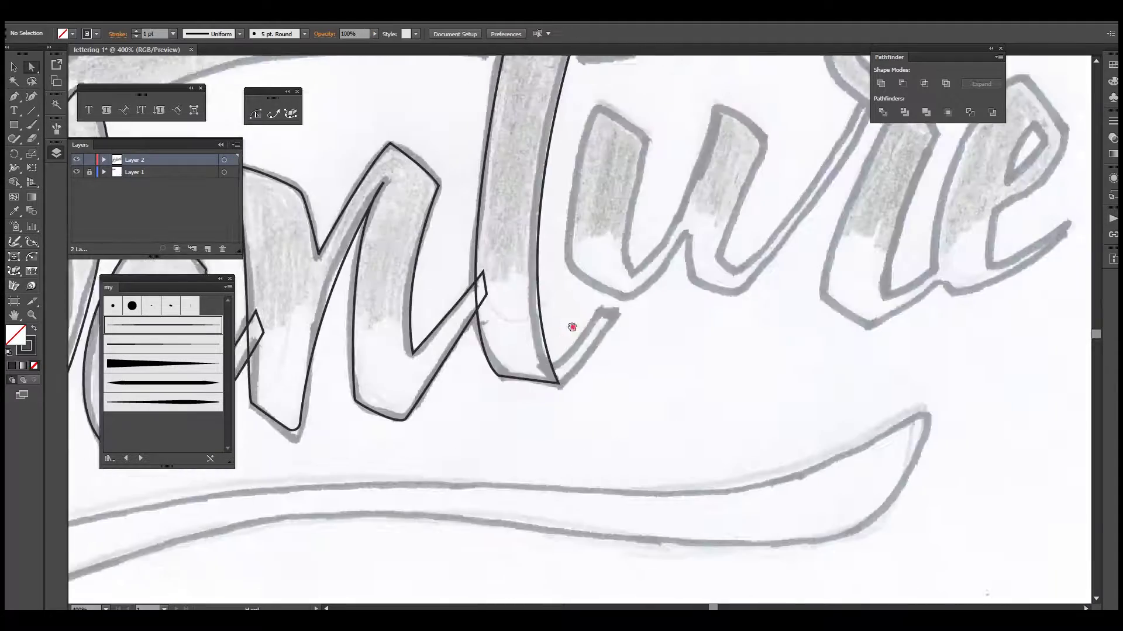
pyautogui.scroll(2, 584, 292)
pyautogui.press('p')
pyautogui.click(521, 456)
pyautogui.click(578, 401)
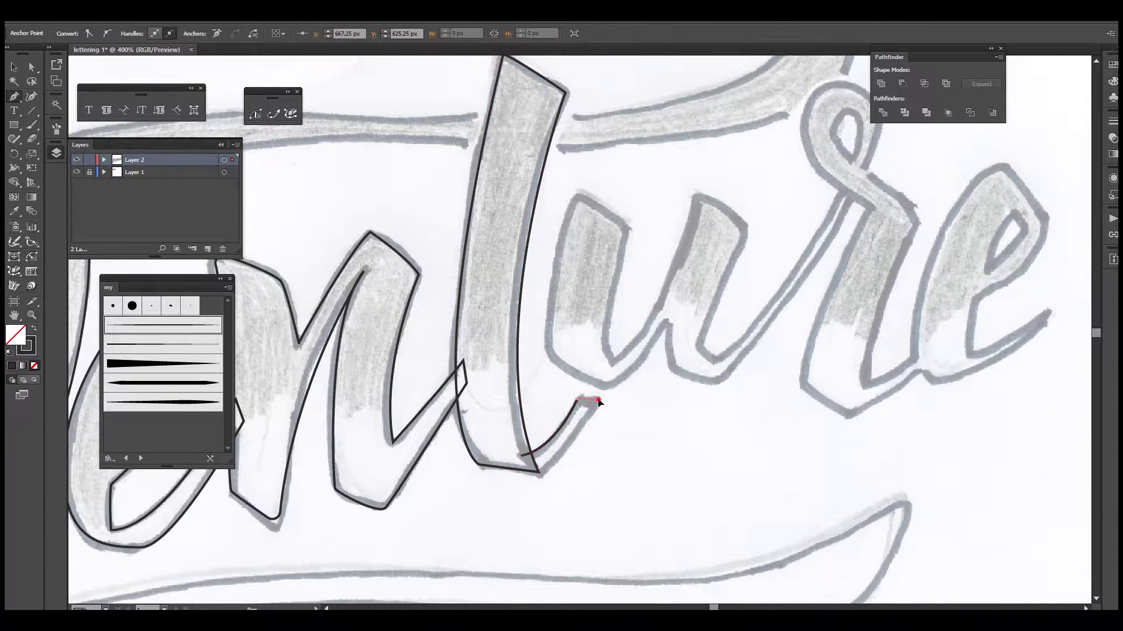
pyautogui.click(539, 473)
pyautogui.scroll(1, 561, 351)
# Step: Trace the u as a closed outline and slightly round one sharp corner
pyautogui.click(554, 228)
pyautogui.click(607, 261)
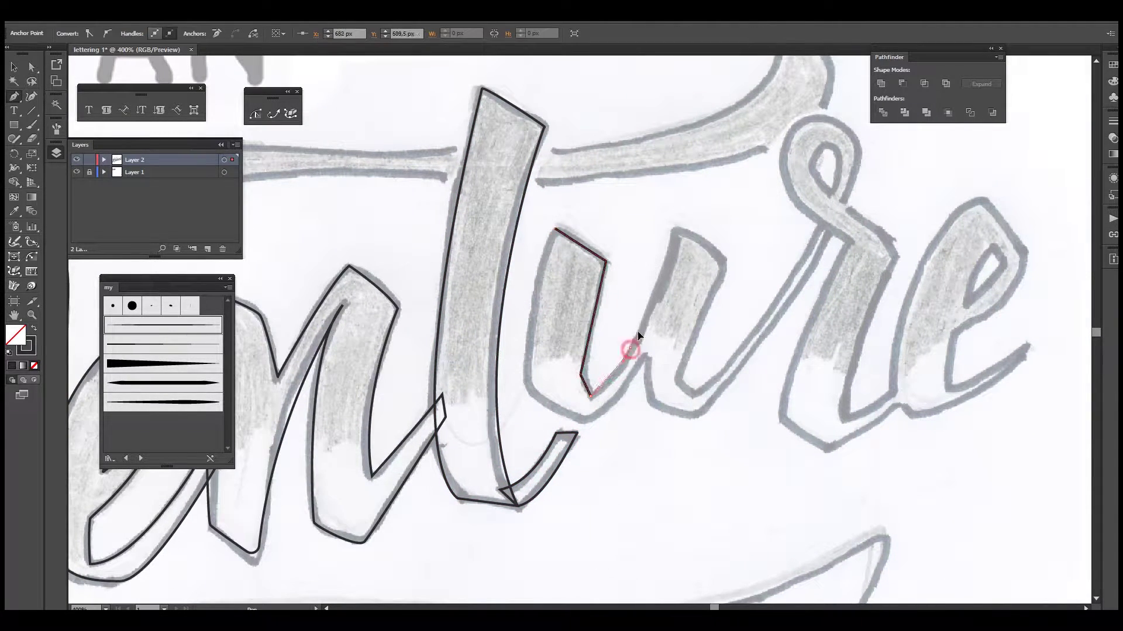
pyautogui.click(694, 397)
pyautogui.scroll(1, 826, 190)
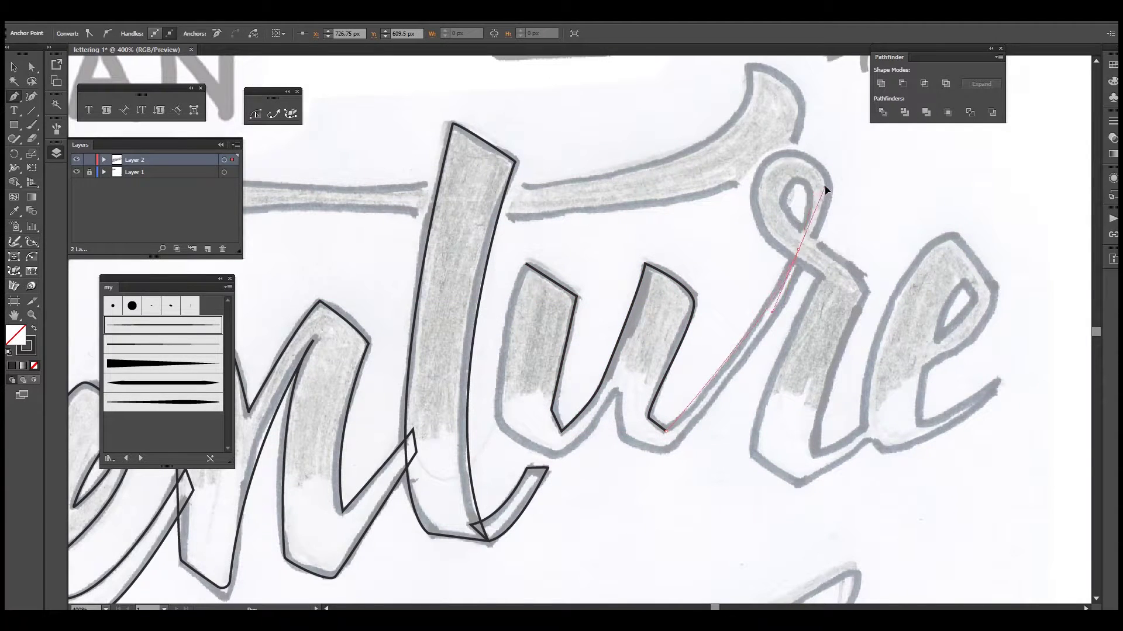
pyautogui.click(800, 248)
pyautogui.scroll(-1, 807, 252)
pyautogui.click(689, 413)
pyautogui.click(540, 227)
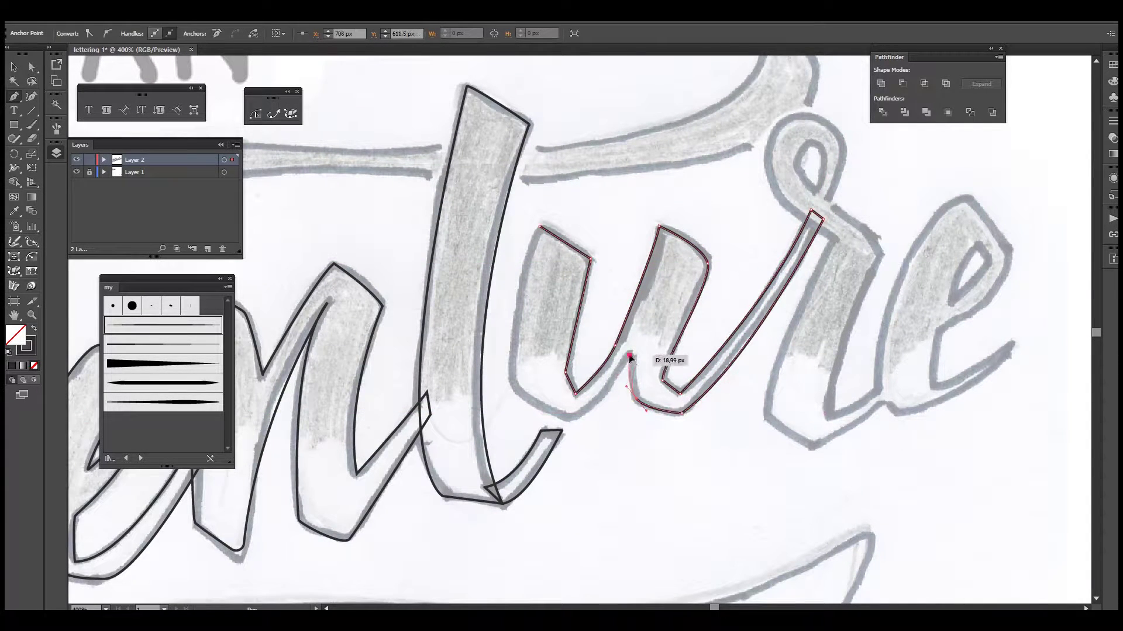
pyautogui.click(569, 418)
pyautogui.click(507, 378)
pyautogui.press('a')
pyautogui.click(580, 266)
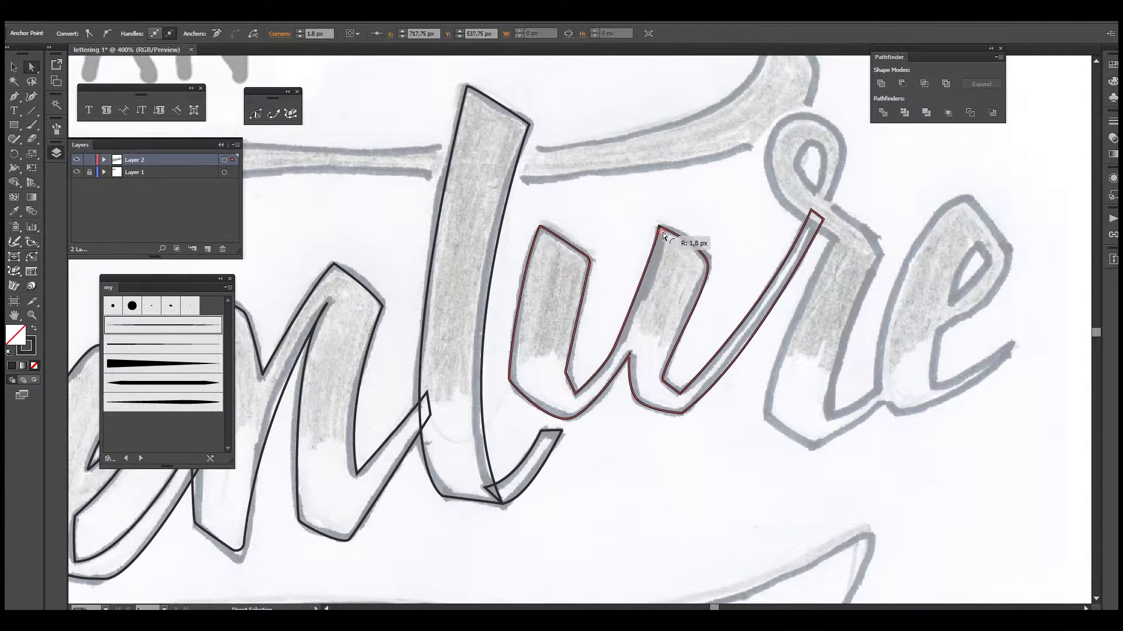
pyautogui.moveTo(720, 284)
pyautogui.mouseDown()
pyautogui.moveTo(655, 285)
pyautogui.moveTo(600, 311)
pyautogui.mouseUp()
# Step: Trace the r's loop and stem as a single closed outline
pyautogui.press('p')
pyautogui.click(712, 231)
pyautogui.moveTo(725, 176); pyautogui.dragTo(723, 151)
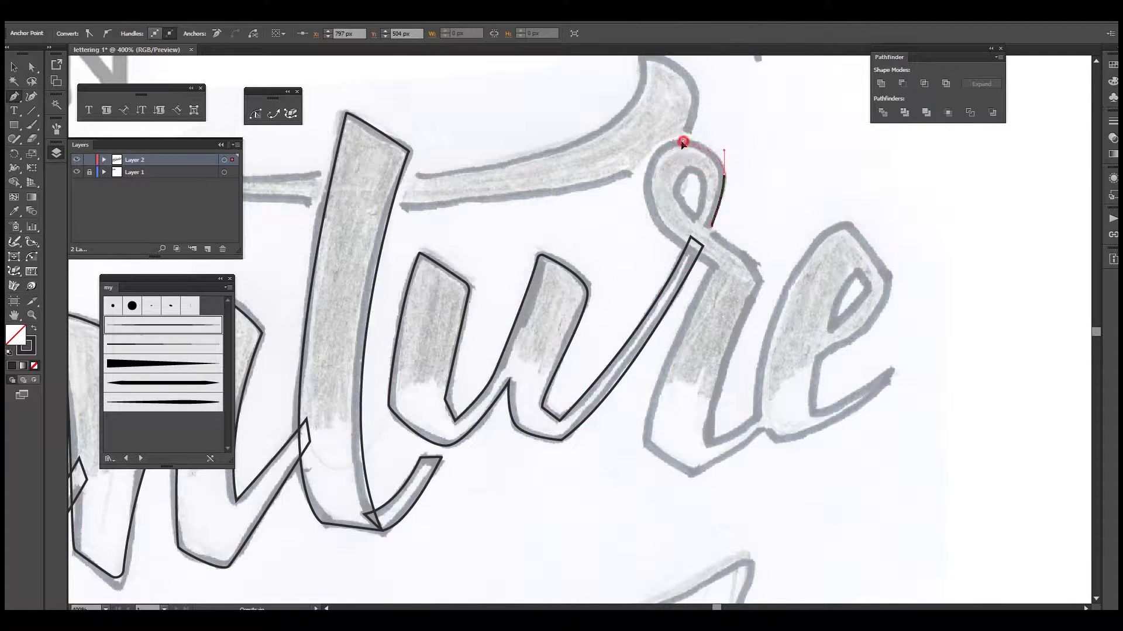
pyautogui.scroll(-1, 651, 233)
pyautogui.click(723, 221)
pyautogui.click(654, 400)
pyautogui.click(700, 425)
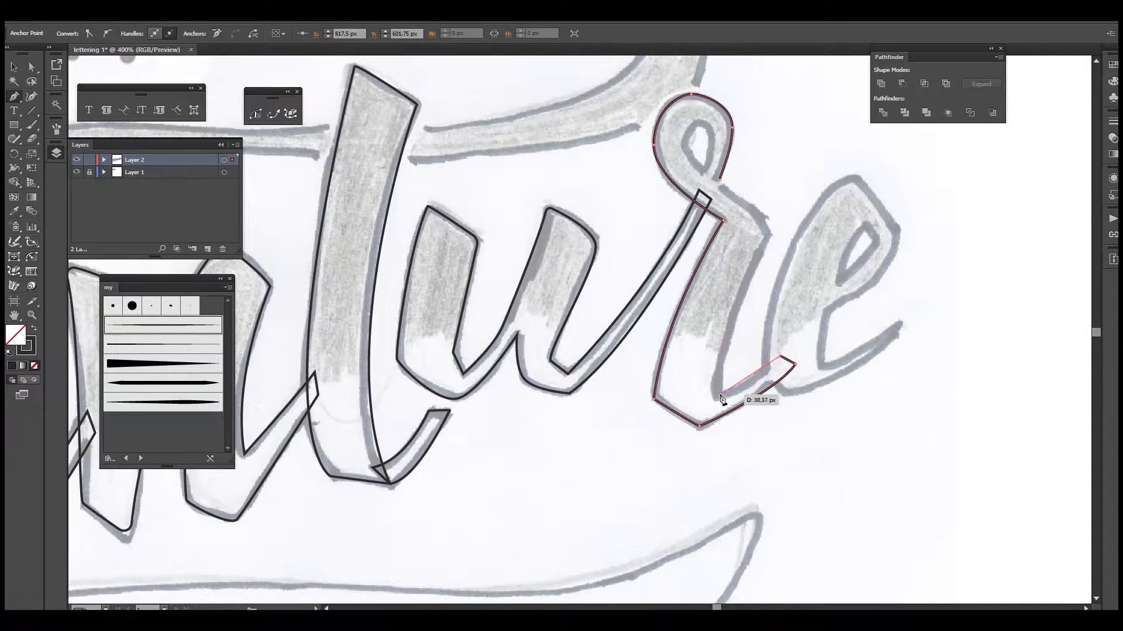
pyautogui.click(719, 183)
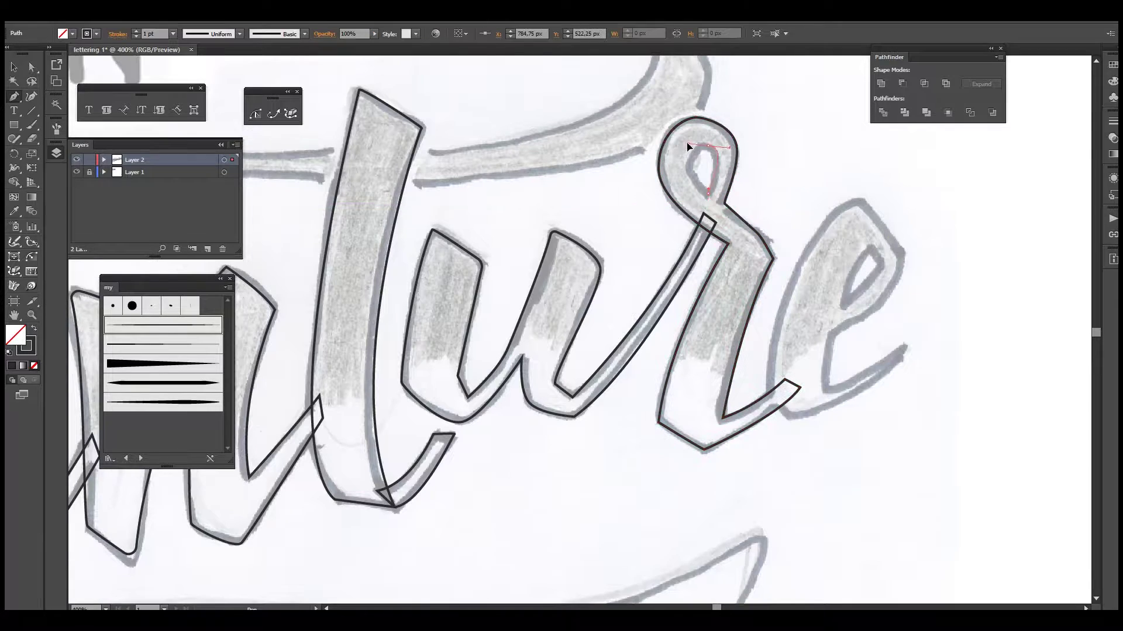
# Step: Trace the final e's outer outline and begin a curved path around its counter
pyautogui.click(812, 329)
pyautogui.click(858, 303)
pyautogui.moveTo(880, 249); pyautogui.dragTo(877, 226)
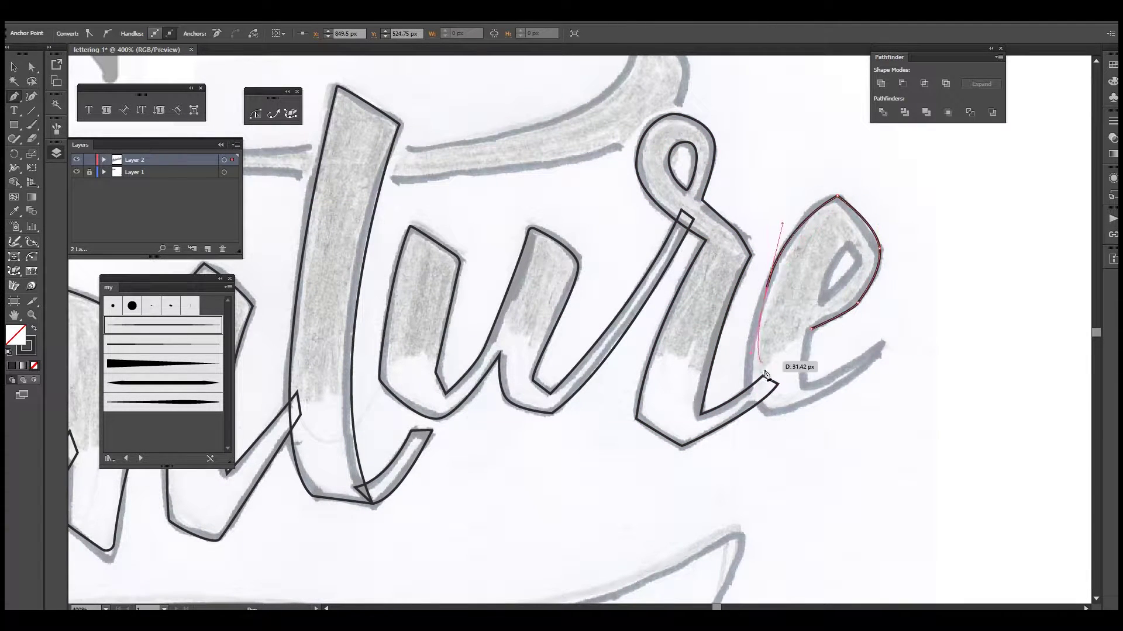
pyautogui.moveTo(817, 386); pyautogui.dragTo(852, 321)
pyautogui.click(882, 345)
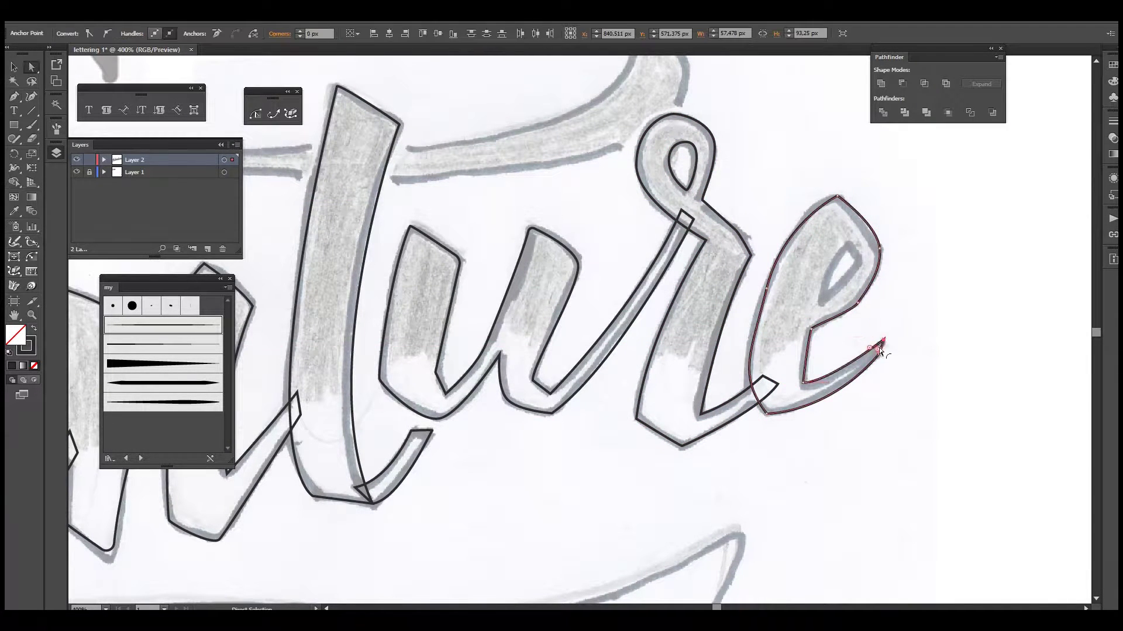
pyautogui.scroll(1, 792, 165)
pyautogui.click(822, 306)
pyautogui.moveTo(862, 266); pyautogui.dragTo(871, 250)
# Step: Trace the long swash over Adventure as a closed curved Pen outline
pyautogui.scroll(-3, 557, 343)
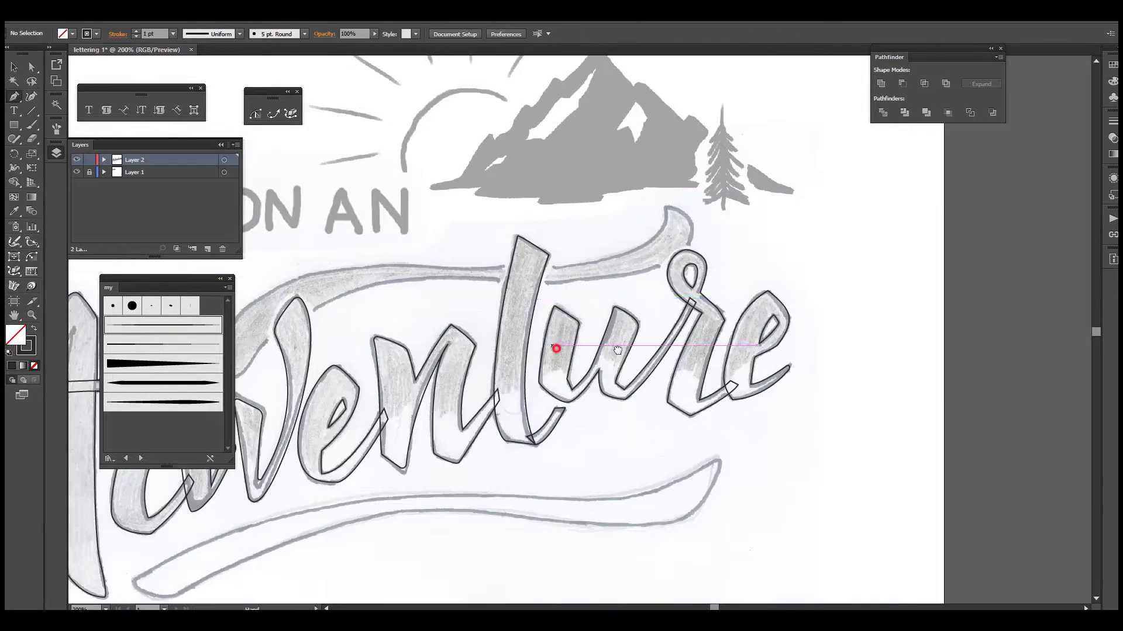
pyautogui.scroll(2, 582, 333)
pyautogui.scroll(1, 582, 333)
pyautogui.click(428, 387)
pyautogui.moveTo(664, 242); pyautogui.dragTo(812, 175)
pyautogui.moveTo(965, 244); pyautogui.dragTo(743, 283)
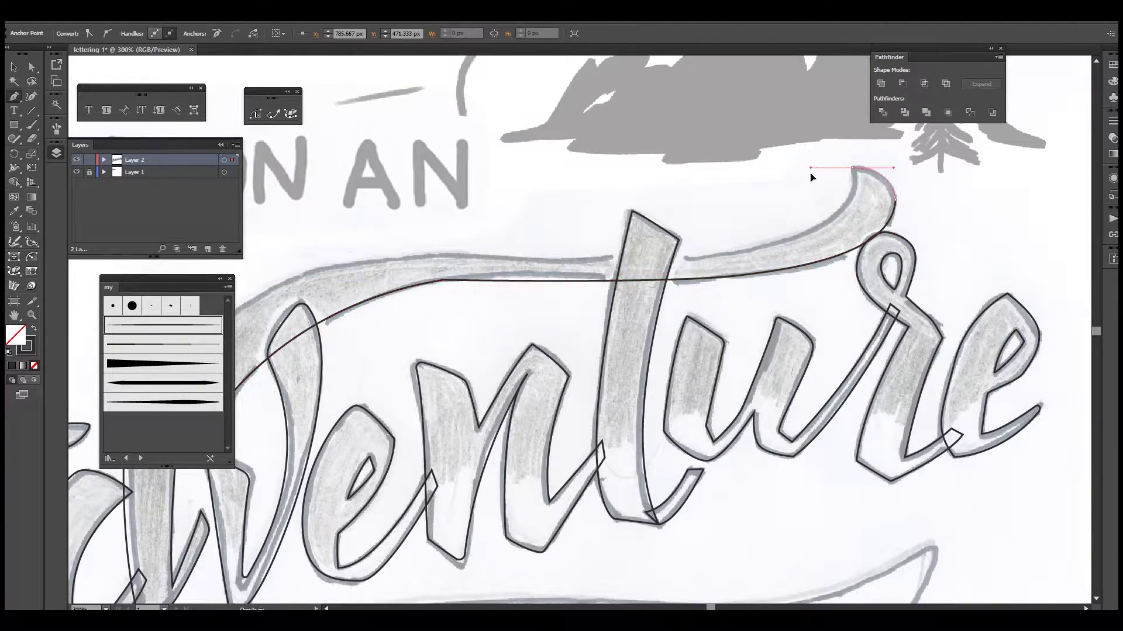
pyautogui.moveTo(664, 260); pyautogui.dragTo(565, 281)
pyautogui.moveTo(457, 265); pyautogui.dragTo(585, 241)
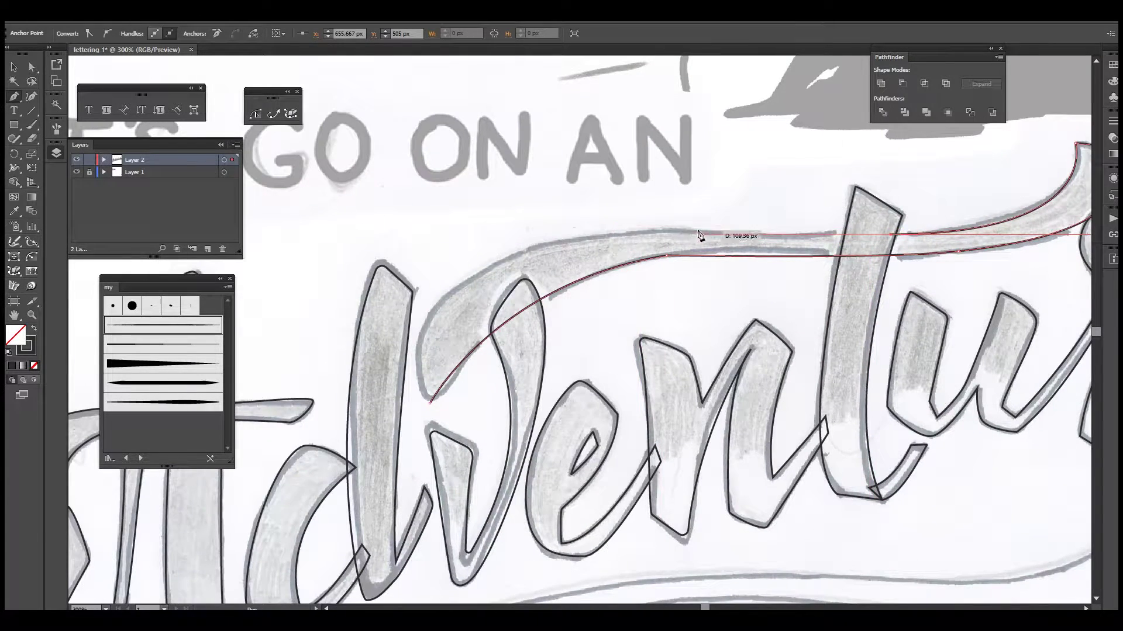
pyautogui.moveTo(700, 235)
pyautogui.mouseDown()
pyautogui.moveTo(439, 395)
pyautogui.moveTo(423, 355)
pyautogui.mouseUp()
# Step: Select and inspect the swash's tip anchor up close, then zoom back out
pyautogui.click(430, 402)
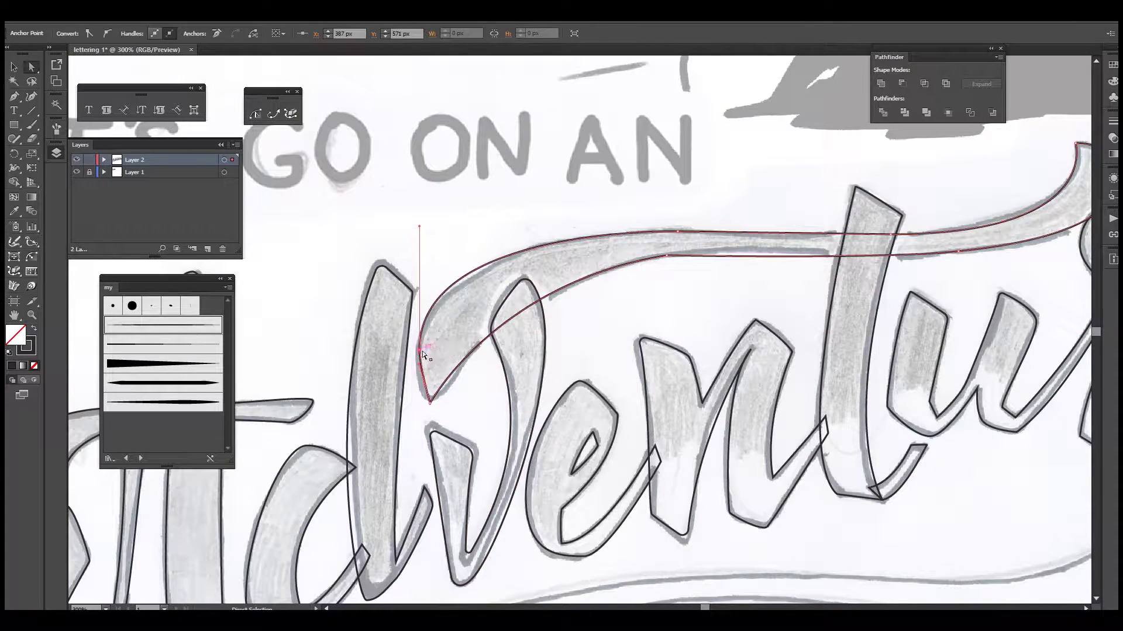
pyautogui.hotkey('ctrl', '+')
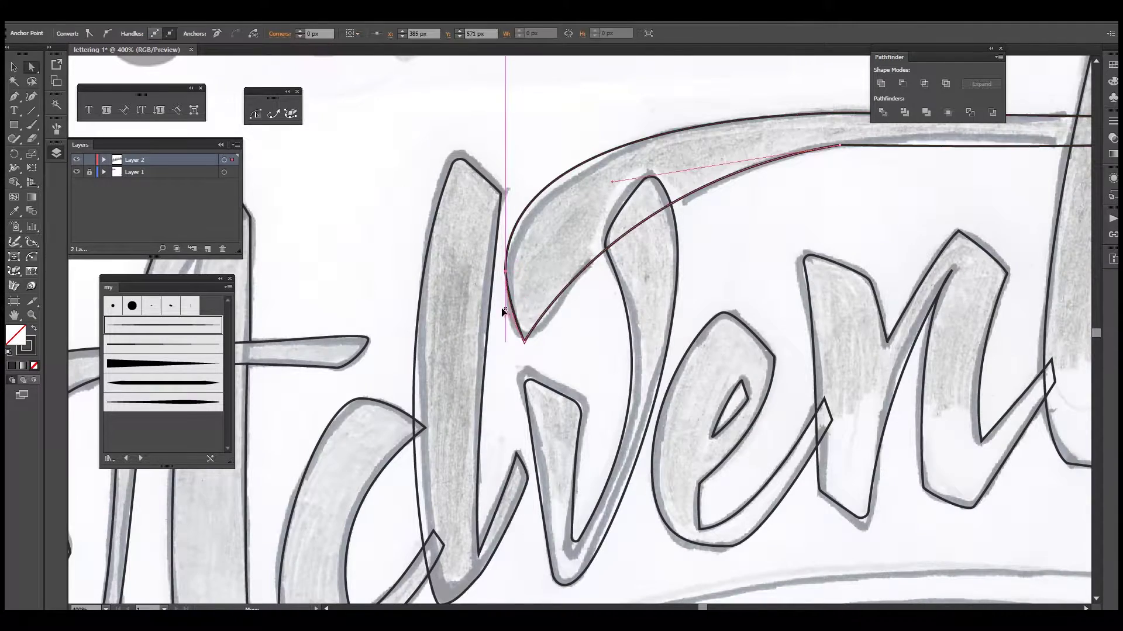
pyautogui.hscroll(6, 731, 276)
pyautogui.scroll(2, 731, 276)
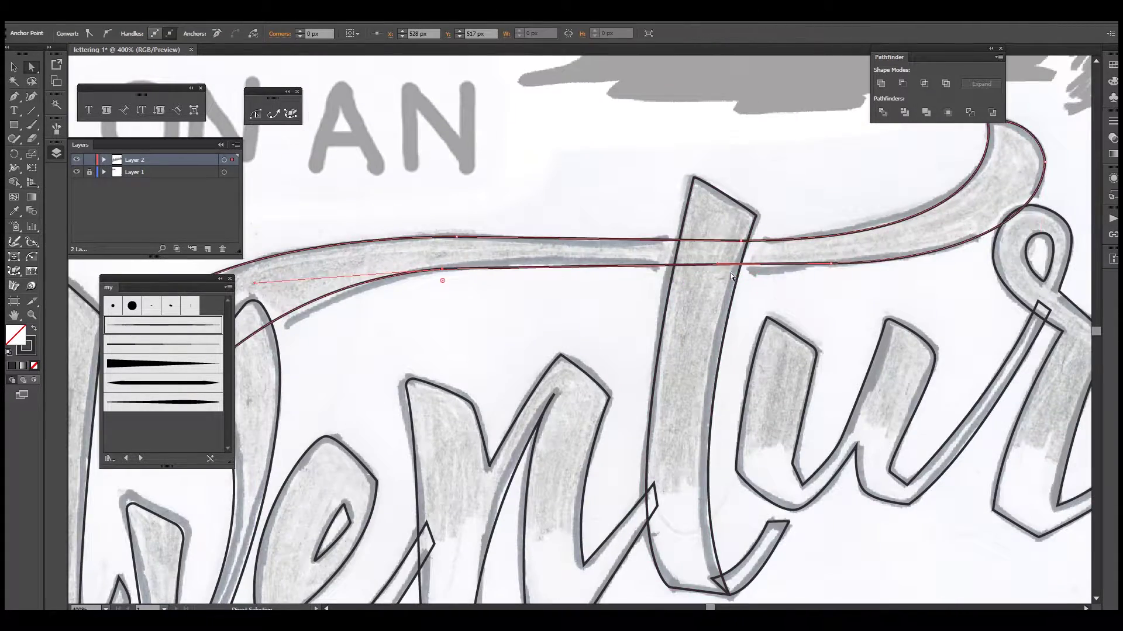
pyautogui.hotkey('ctrl', '-')
pyautogui.hotkey('ctrl', '-')
pyautogui.scroll(-2, 579, 328)
# Step: Trace the swoosh under Adventure as a closed outline and refine its curve
pyautogui.press('p')
pyautogui.click(314, 513)
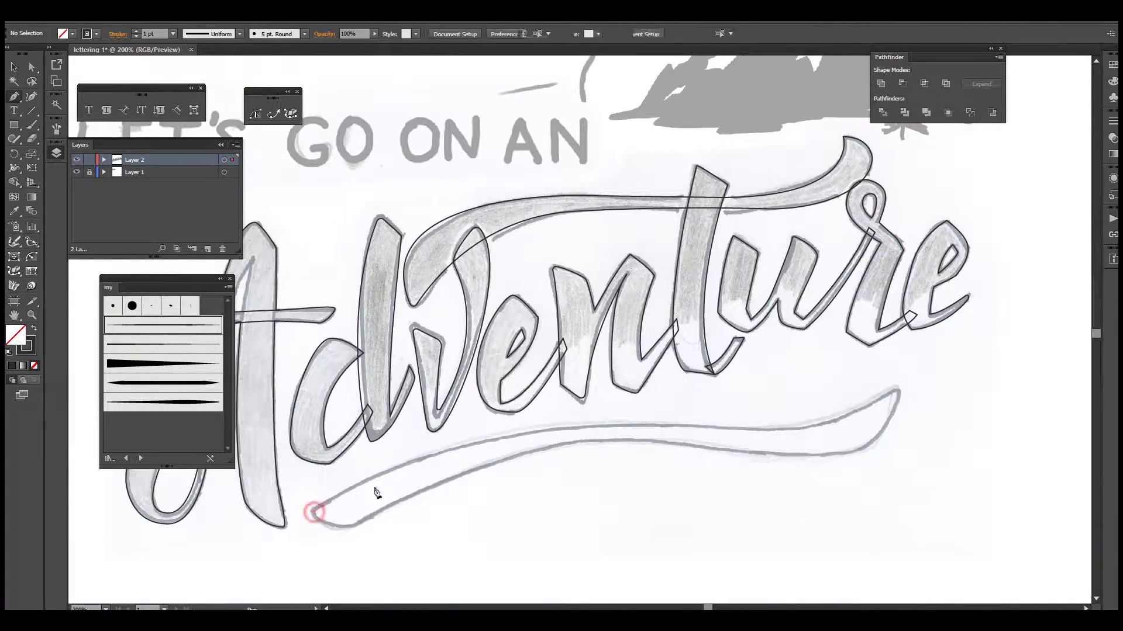
pyautogui.moveTo(616, 425); pyautogui.dragTo(731, 422)
pyautogui.moveTo(896, 390); pyautogui.dragTo(986, 325)
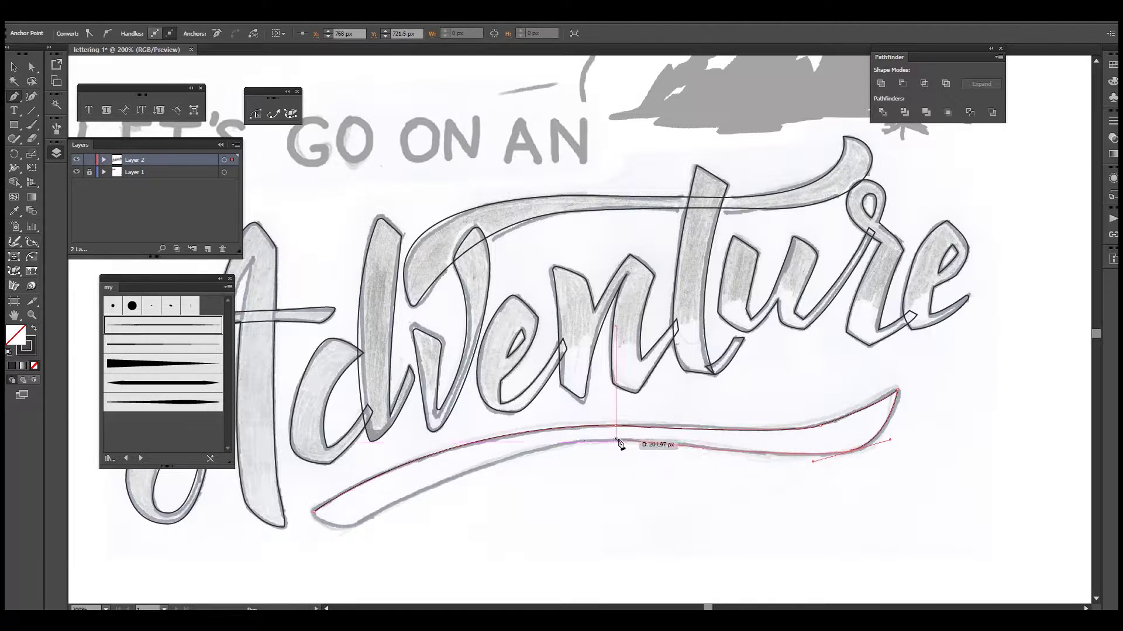
pyautogui.moveTo(594, 444); pyautogui.dragTo(571, 445)
pyautogui.moveTo(352, 528); pyautogui.dragTo(220, 602)
pyautogui.click(314, 512)
pyautogui.press('a')
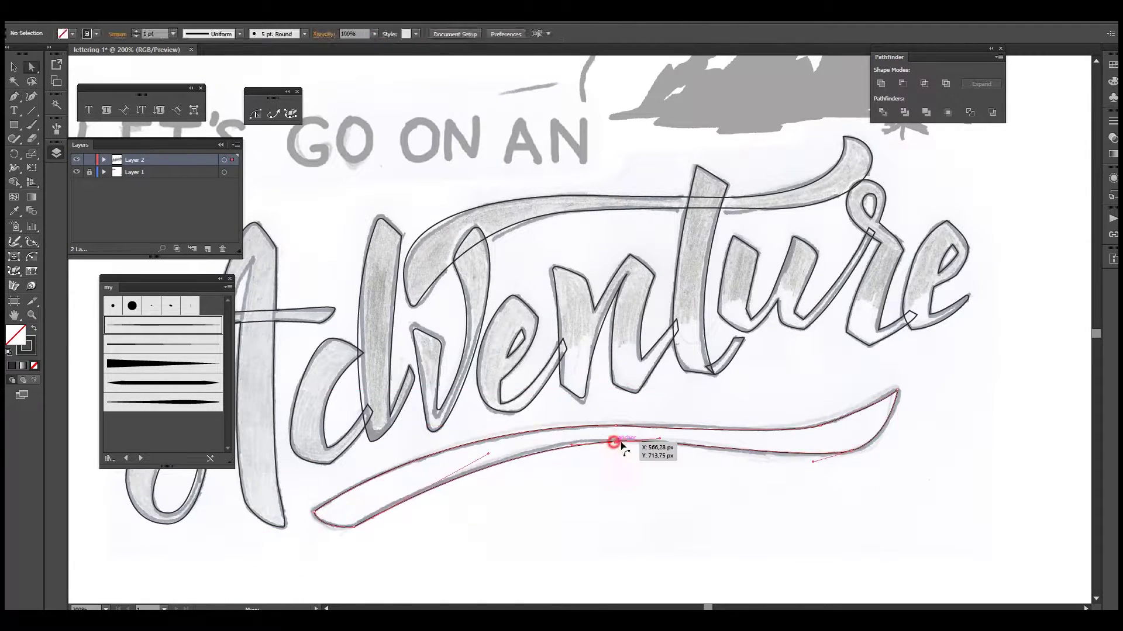
pyautogui.moveTo(614, 444); pyautogui.dragTo(700, 446)
# Step: Deselect the swoosh and zoom in on the A of Adventure
pyautogui.press('v')
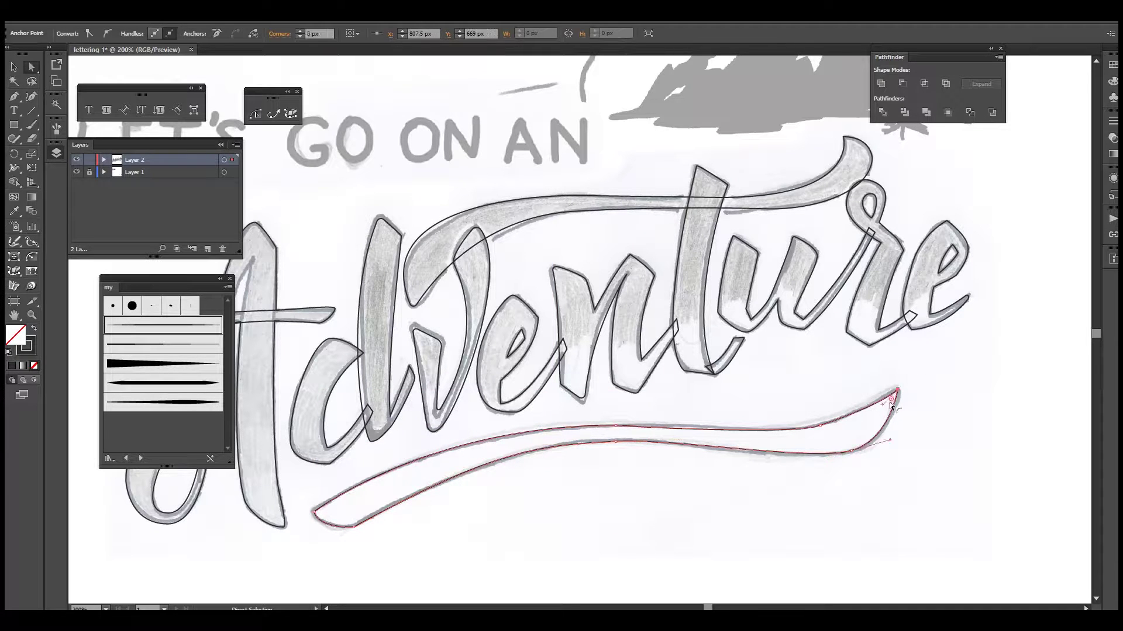
pyautogui.click(471, 524)
pyautogui.hotkey('ctrl', '1')
pyautogui.moveTo(836, 436); pyautogui.dragTo(411, 331)
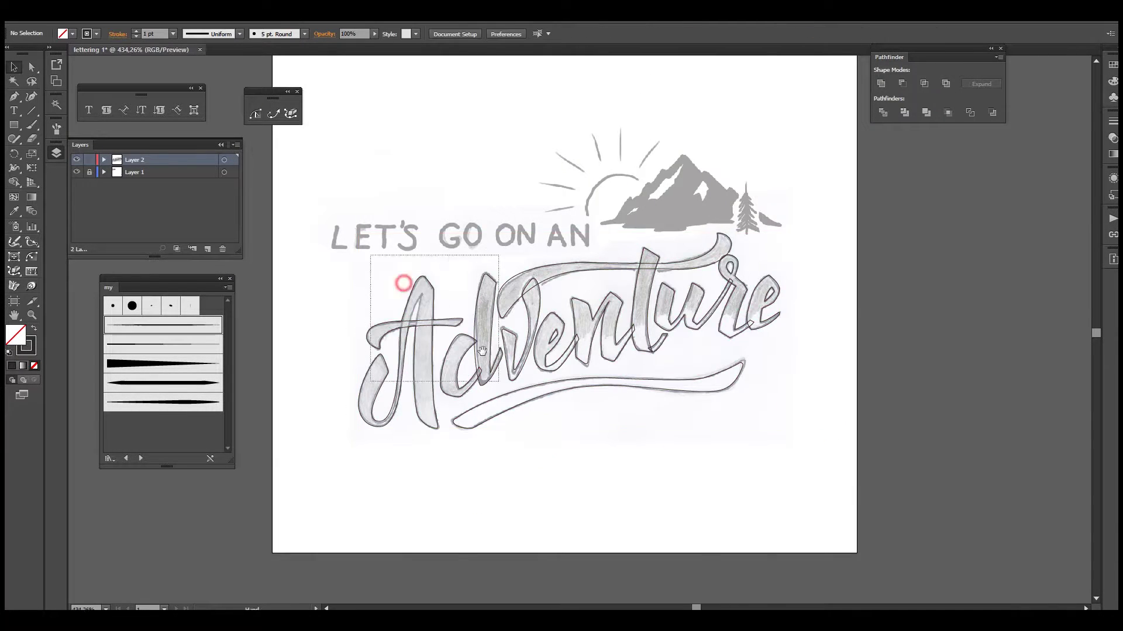
# Step: Trace a Pen path up the A's stroke to its top
pyautogui.moveTo(316, 250); pyautogui.dragTo(550, 375)
pyautogui.press('p')
pyautogui.click(485, 369)
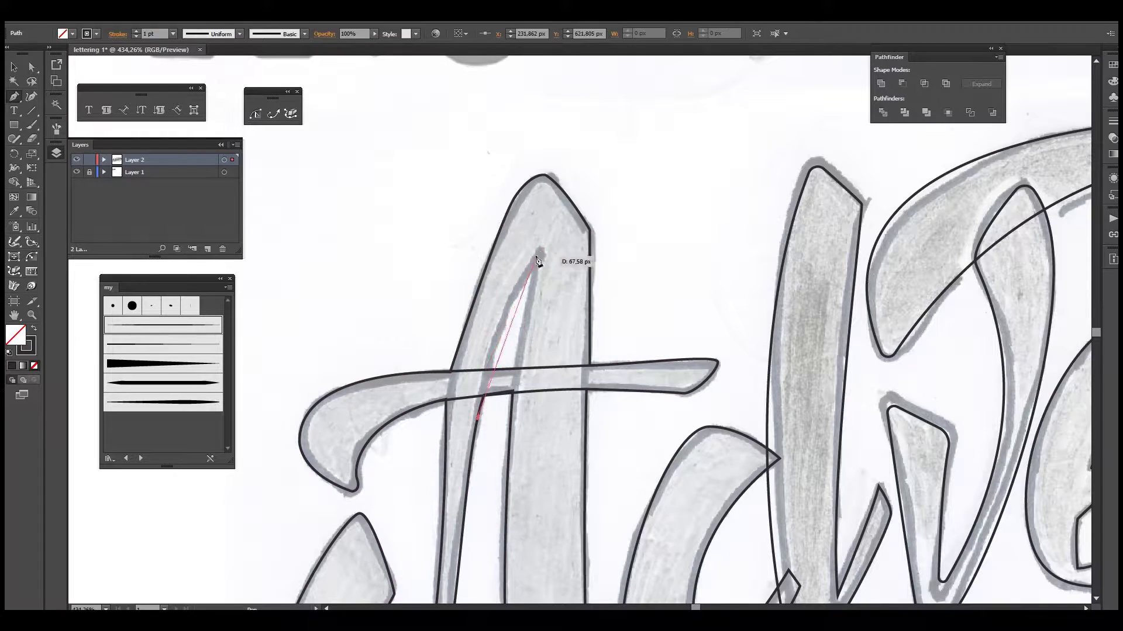
pyautogui.click(539, 253)
pyautogui.hotkey('ctrl', '-')
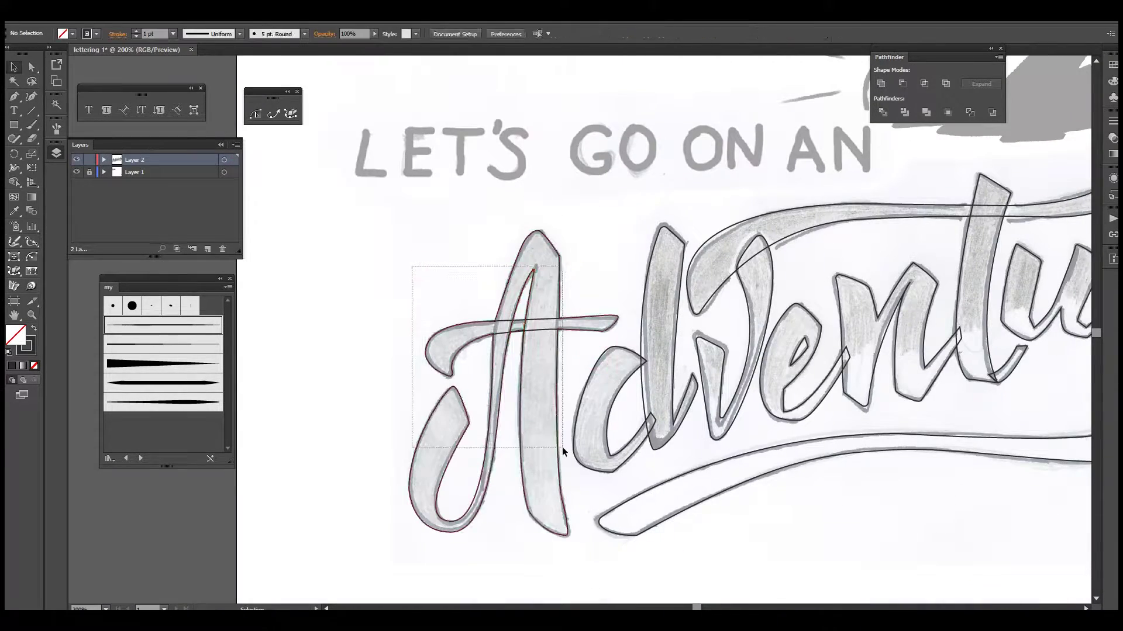
# Step: Fill the traced A shapes solid black with the Live Paint Bucket
pyautogui.click(493, 303)
pyautogui.press('k')
pyautogui.click(532, 358)
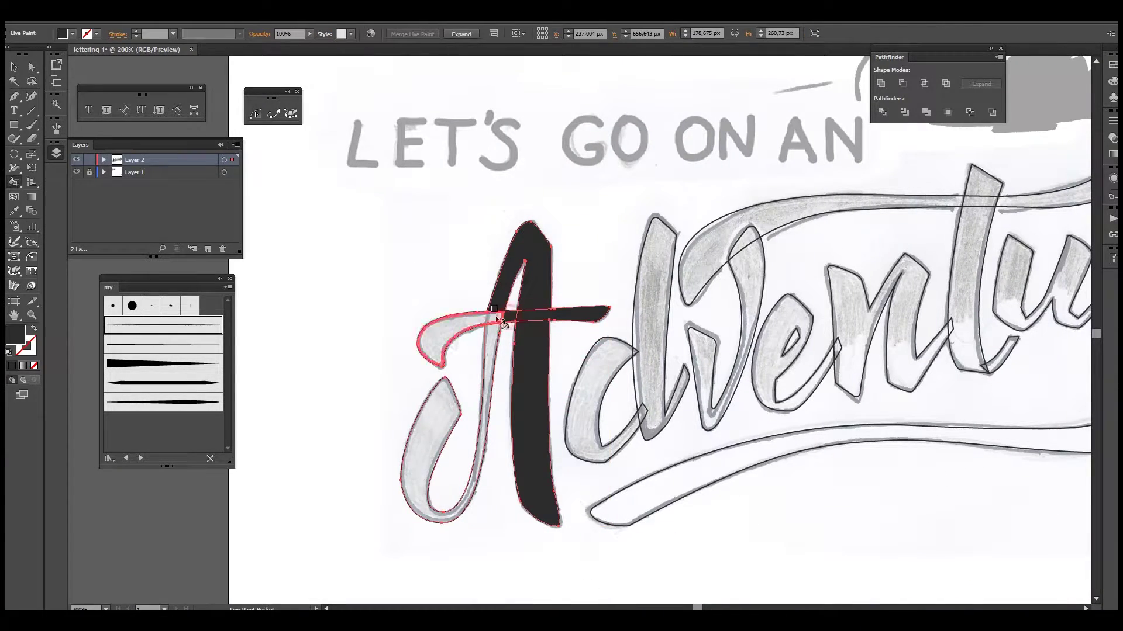
pyautogui.press('y')
pyautogui.hotkey('ctrl', 'z')
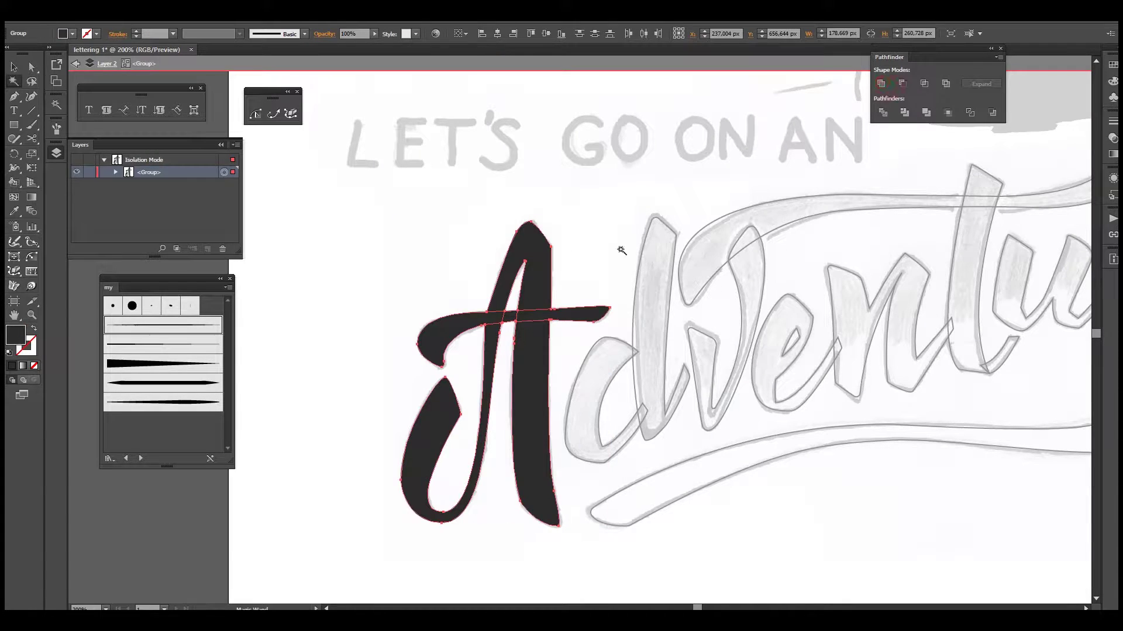
pyautogui.press('Escape')
# Step: Add the final e to the selection and view the whole lettering
pyautogui.hotkey('ctrl', '0')
pyautogui.scroll(10, 557, 323)
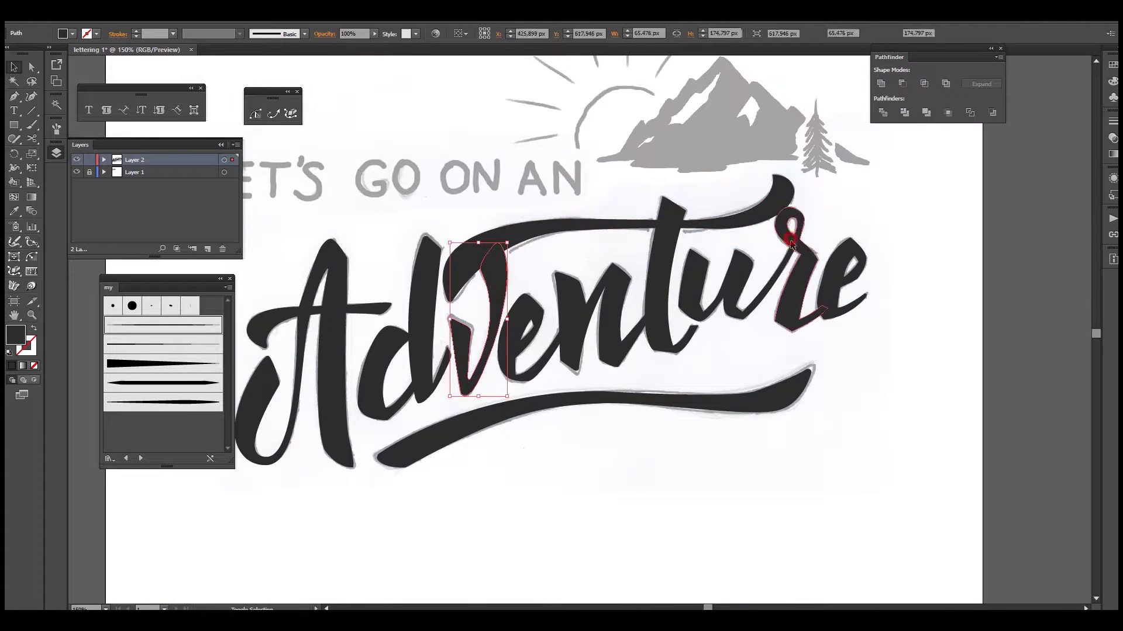
pyautogui.keyDown('shift'); pyautogui.click(790, 242); pyautogui.keyUp('shift')
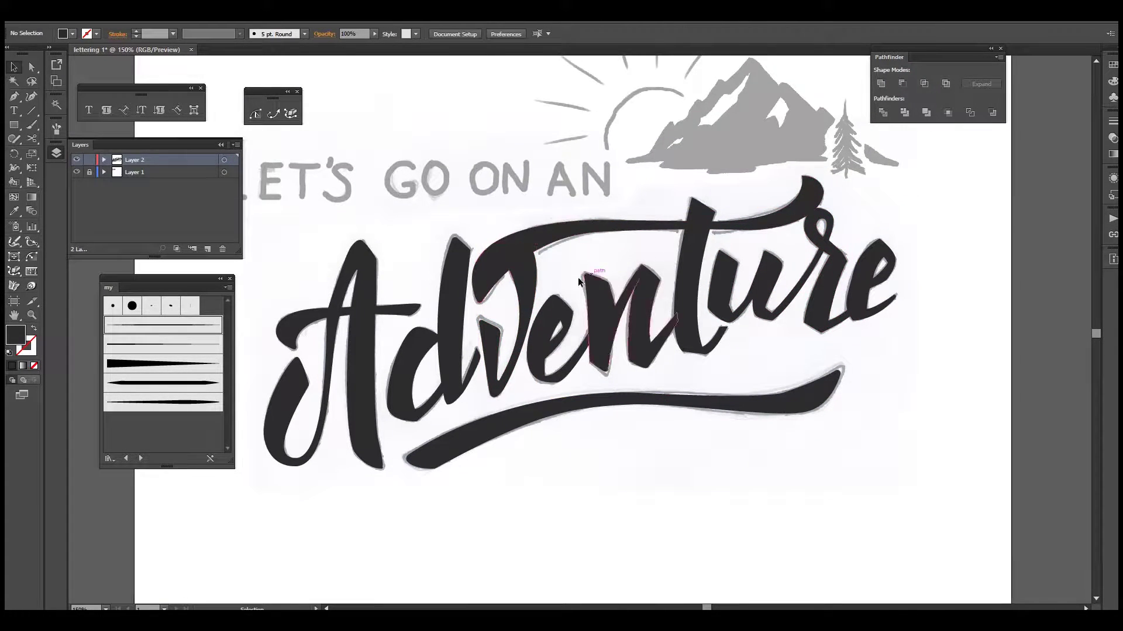
pyautogui.hotkey('ctrl', '1')
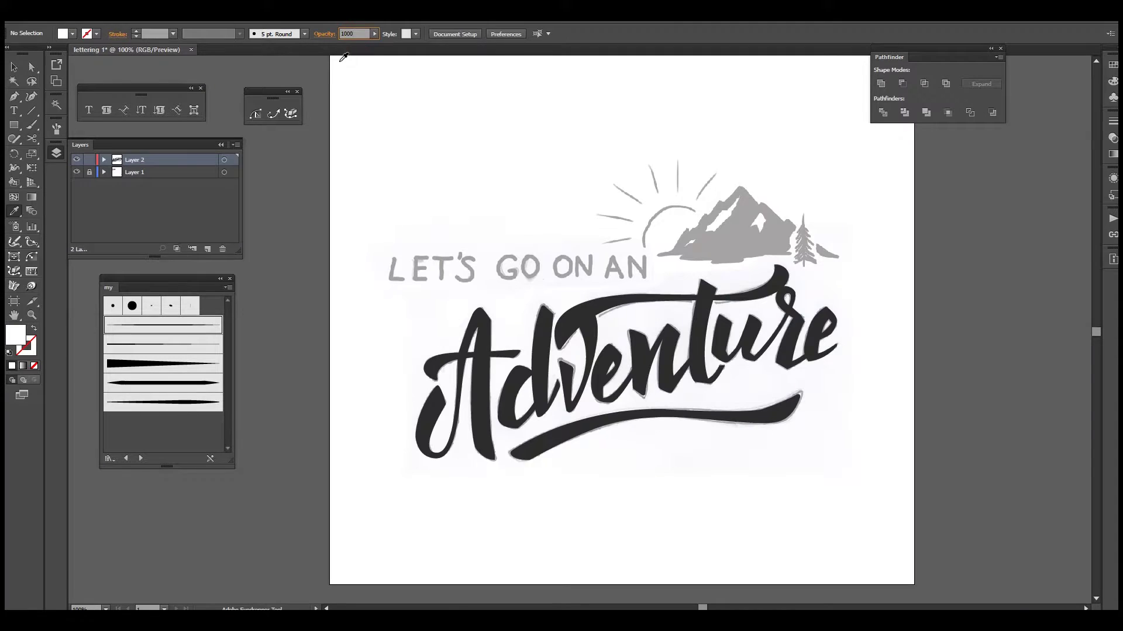
# Step: In Outline view, trace a curved path where the swash overlaps the letters
pyautogui.hotkey('ctrl', '+')
pyautogui.hotkey('ctrl', '+')
pyautogui.hotkey('ctrl', '+')
pyautogui.hotkey('ctrl', 'y')
pyautogui.hotkey('ctrl', '+')
pyautogui.hotkey('ctrl', '+')
pyautogui.press('p')
pyautogui.moveTo(497, 322); pyautogui.dragTo(498, 303)
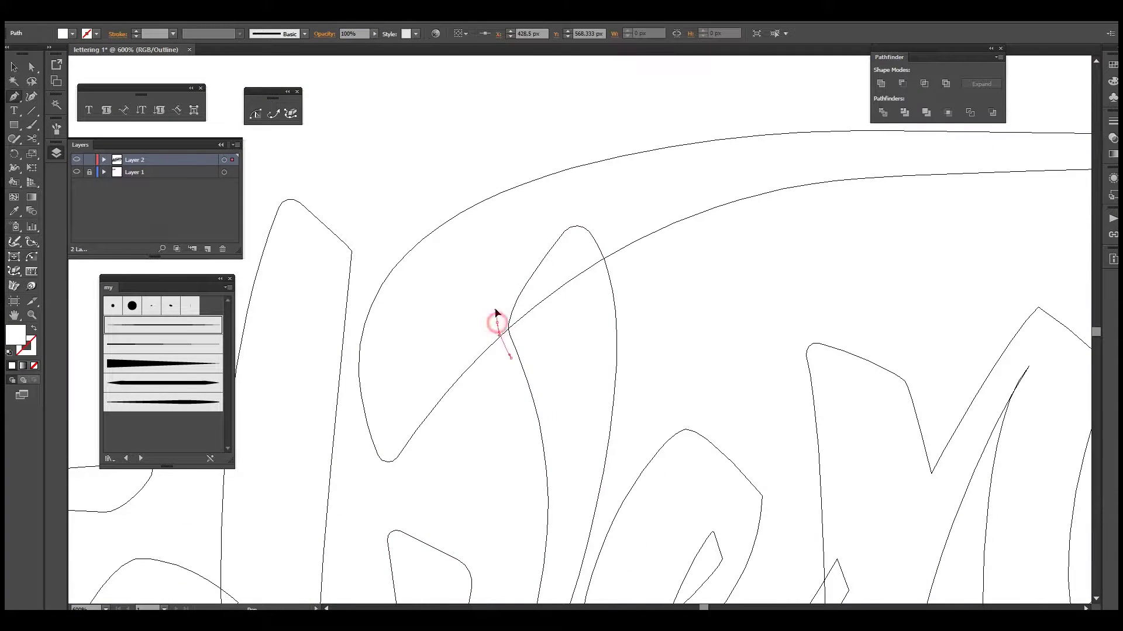
pyautogui.moveTo(573, 213); pyautogui.dragTo(601, 214)
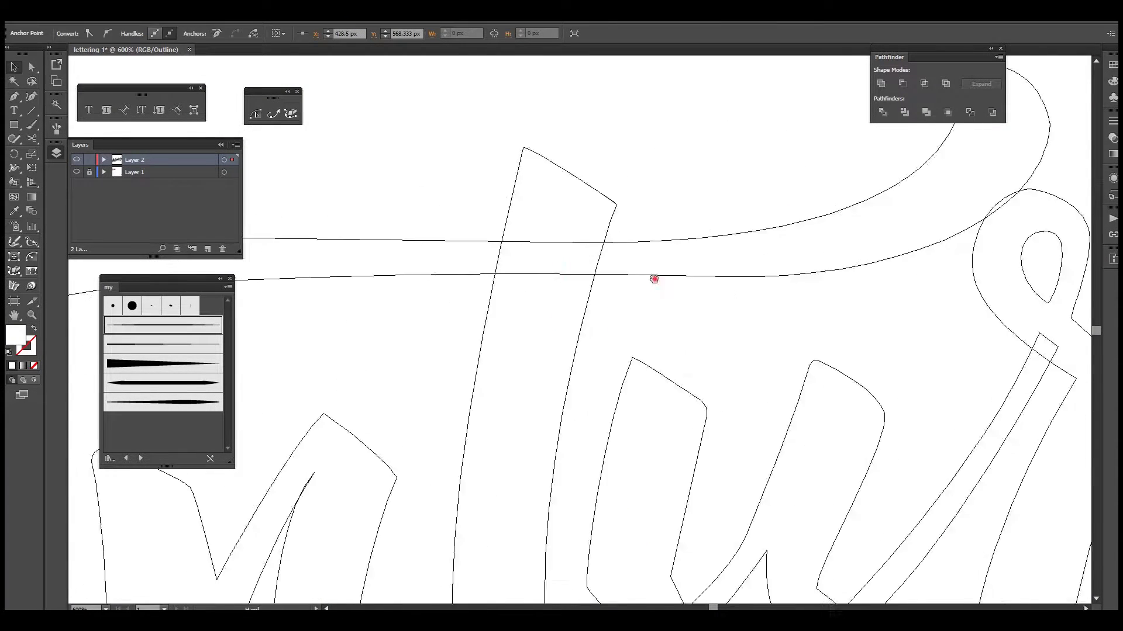
# Step: Trace a second curved path along the swash near the u
pyautogui.click(634, 295)
pyautogui.moveTo(700, 226); pyautogui.dragTo(725, 233)
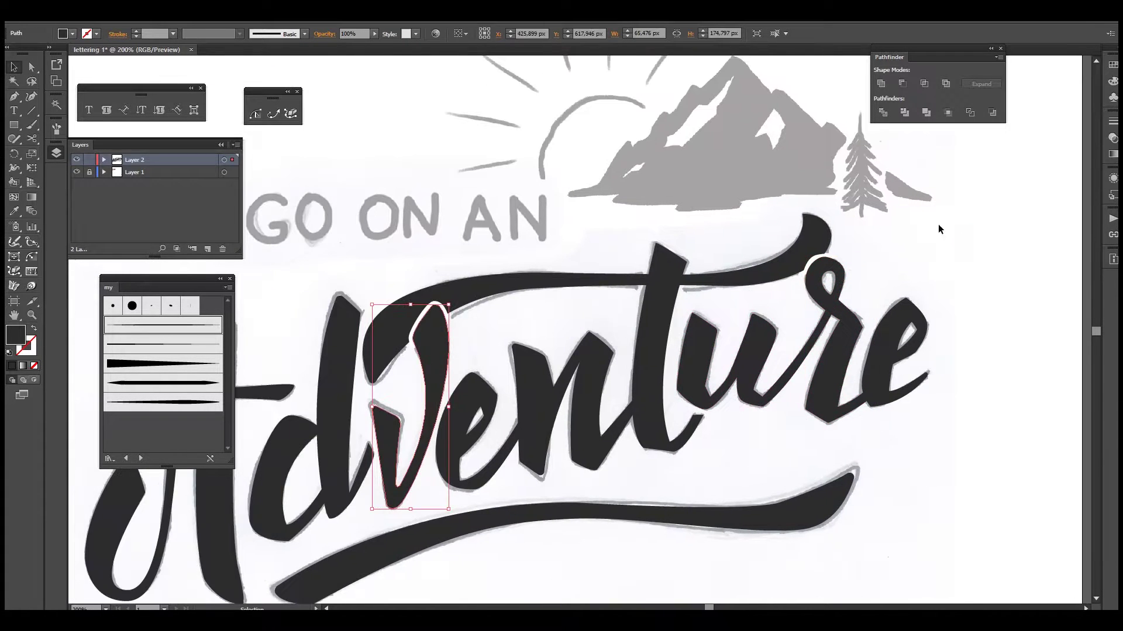
pyautogui.hotkey('ctrl', '0')
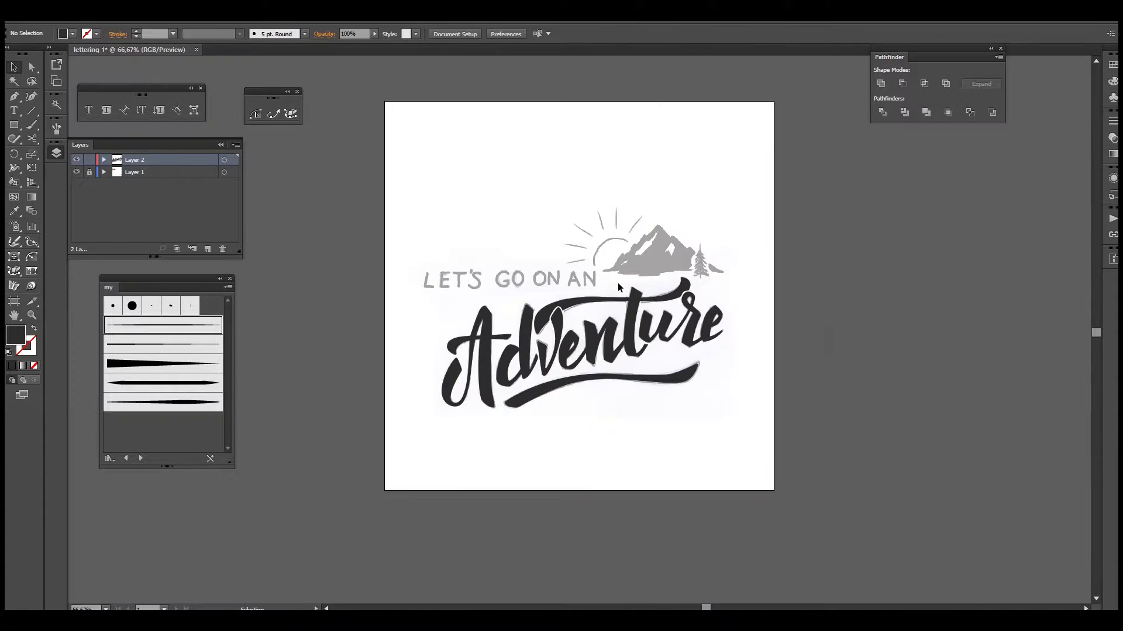
pyautogui.click(697, 295)
# Step: Outline the mountain from its left foot up the jagged ridge to the peak, fill removed
pyautogui.click(585, 337)
pyautogui.click(383, 381)
pyautogui.click(443, 358)
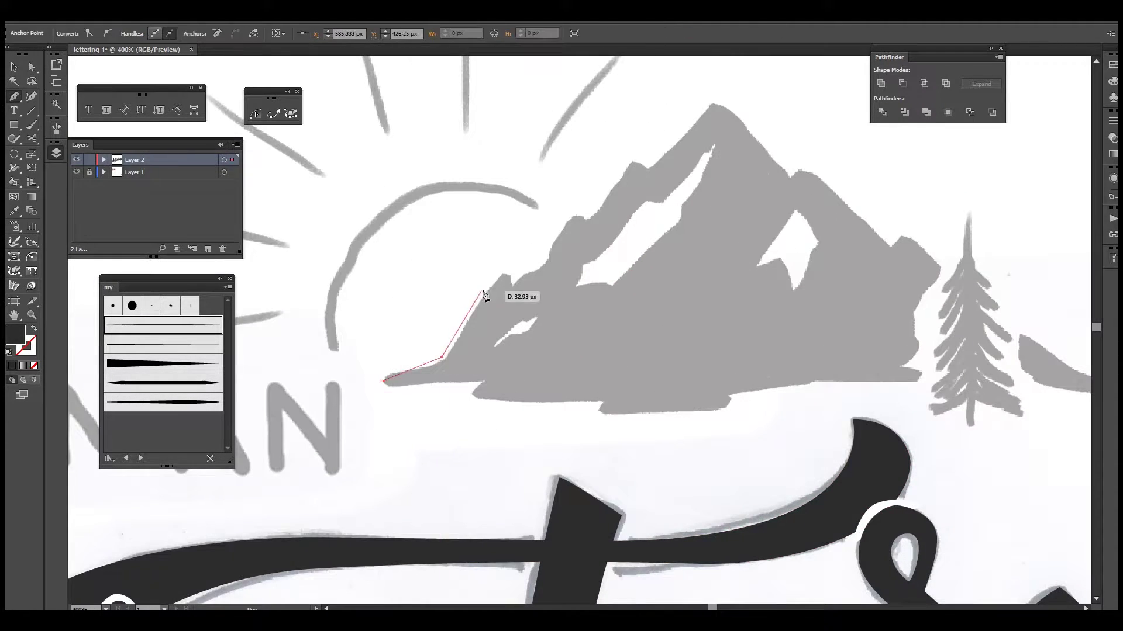
pyautogui.click(506, 272)
pyautogui.click(513, 287)
pyautogui.click(602, 208)
pyautogui.click(617, 182)
pyautogui.click(631, 162)
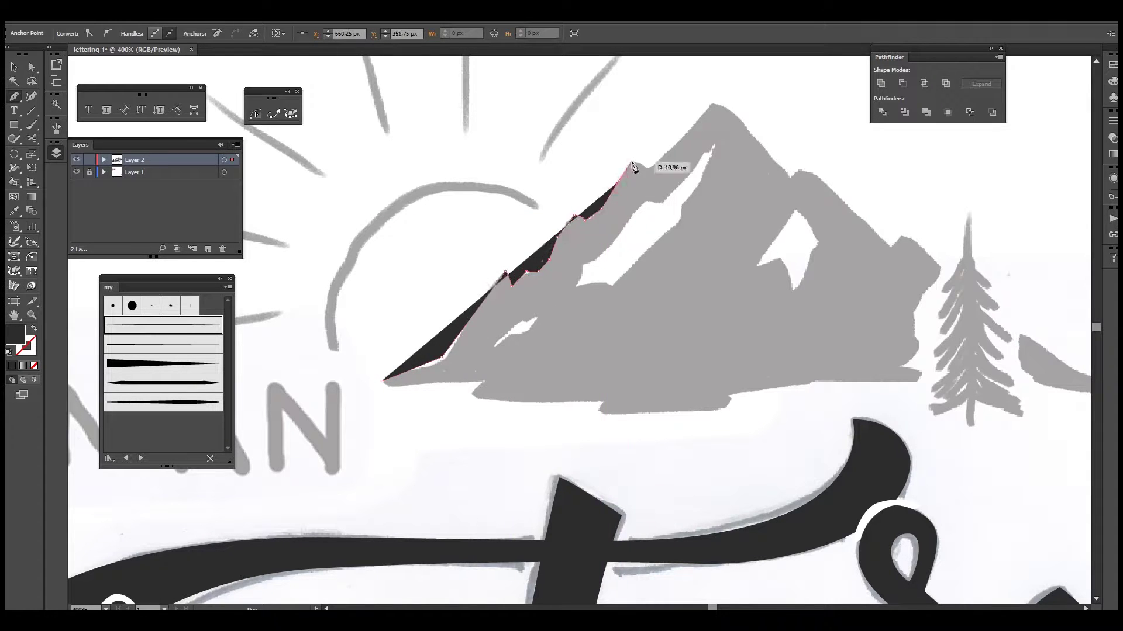
pyautogui.hotkey('shift', 'x')
# Step: Continue the outline down the right slope and along the base to close the mountain
pyautogui.click(891, 251)
pyautogui.moveTo(891, 252); pyautogui.dragTo(696, 202)
pyautogui.click(749, 218)
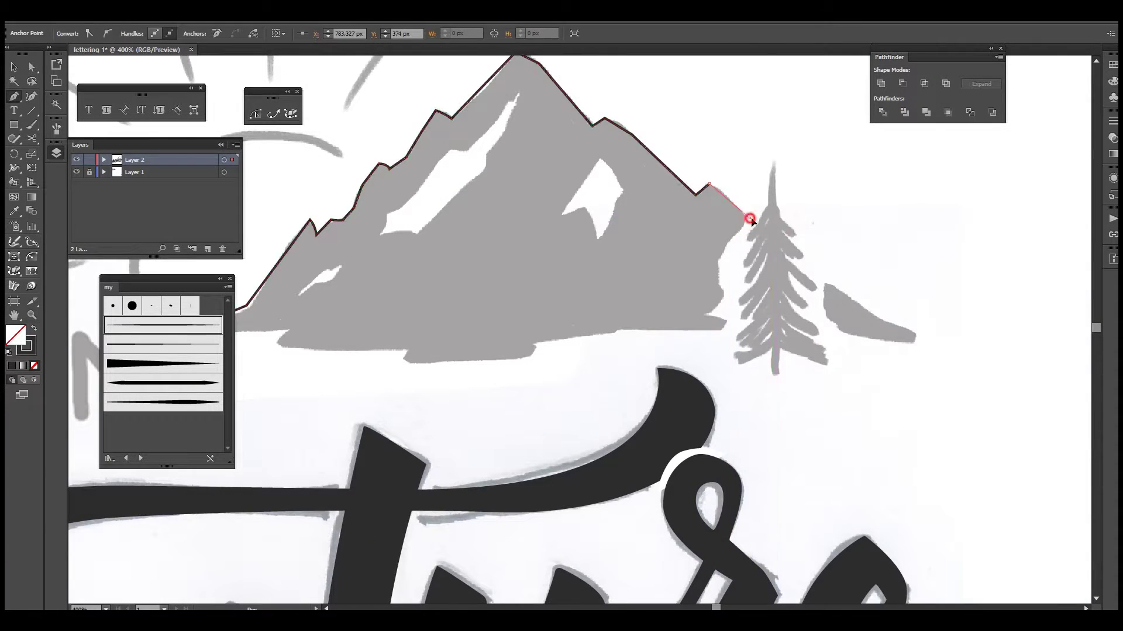
pyautogui.click(865, 312)
pyautogui.click(951, 347)
pyautogui.click(720, 330)
pyautogui.click(418, 371)
pyautogui.click(410, 356)
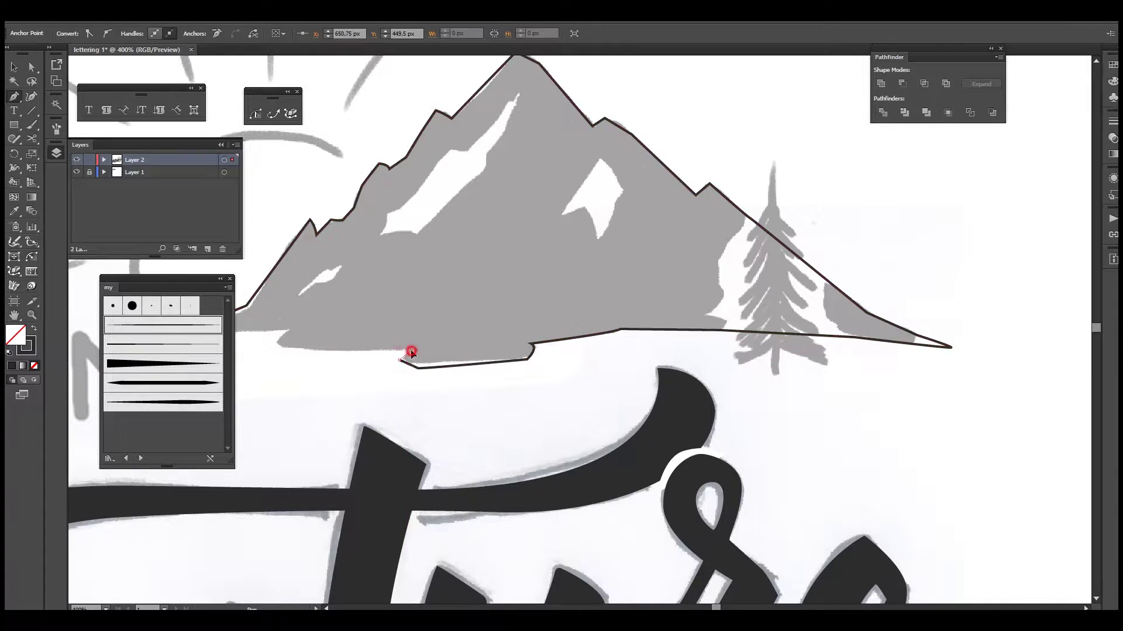
pyautogui.click(309, 354)
pyautogui.click(193, 341)
pyautogui.click(247, 310)
pyautogui.press('v')
# Step: Trace a closed outline around the small snow highlight
pyautogui.press('p')
pyautogui.hotkey('ctrl', '+')
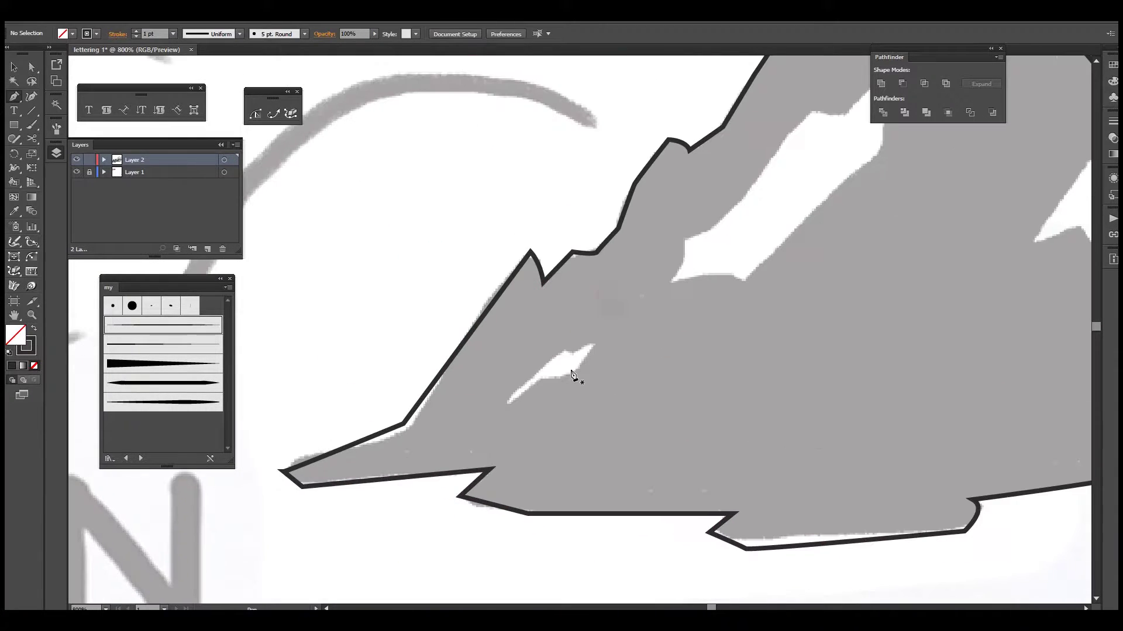
pyautogui.click(570, 376)
pyautogui.click(603, 342)
pyautogui.click(567, 355)
# Step: Trace the long white highlight up the slope with anchors along both edges
pyautogui.click(552, 341)
pyautogui.click(563, 316)
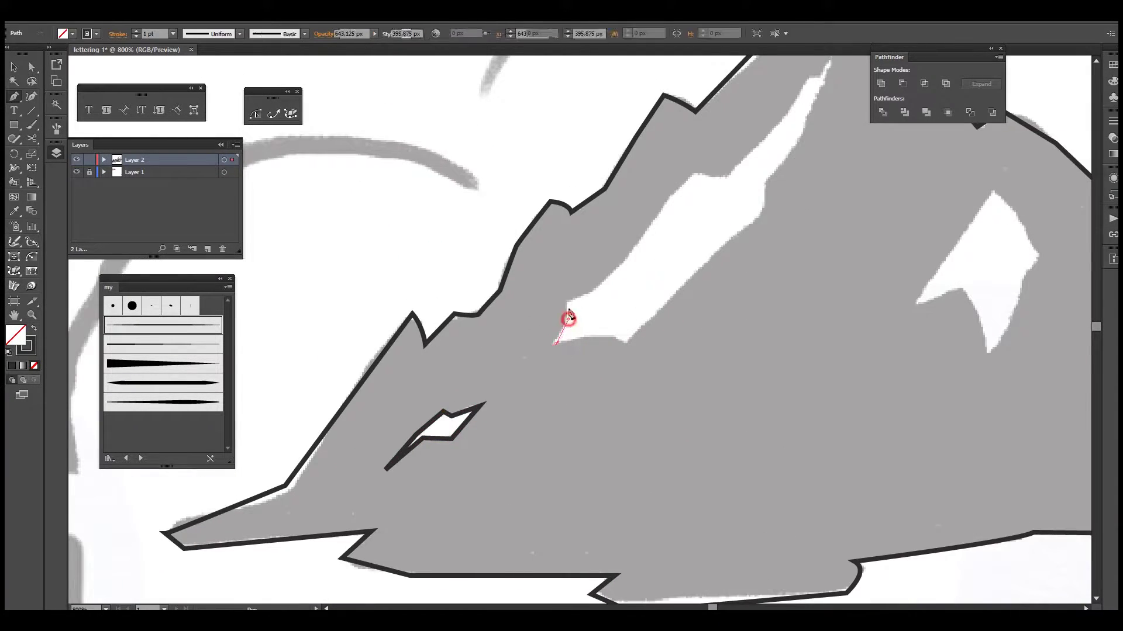
pyautogui.click(518, 387)
pyautogui.click(597, 288)
pyautogui.click(620, 263)
pyautogui.click(661, 258)
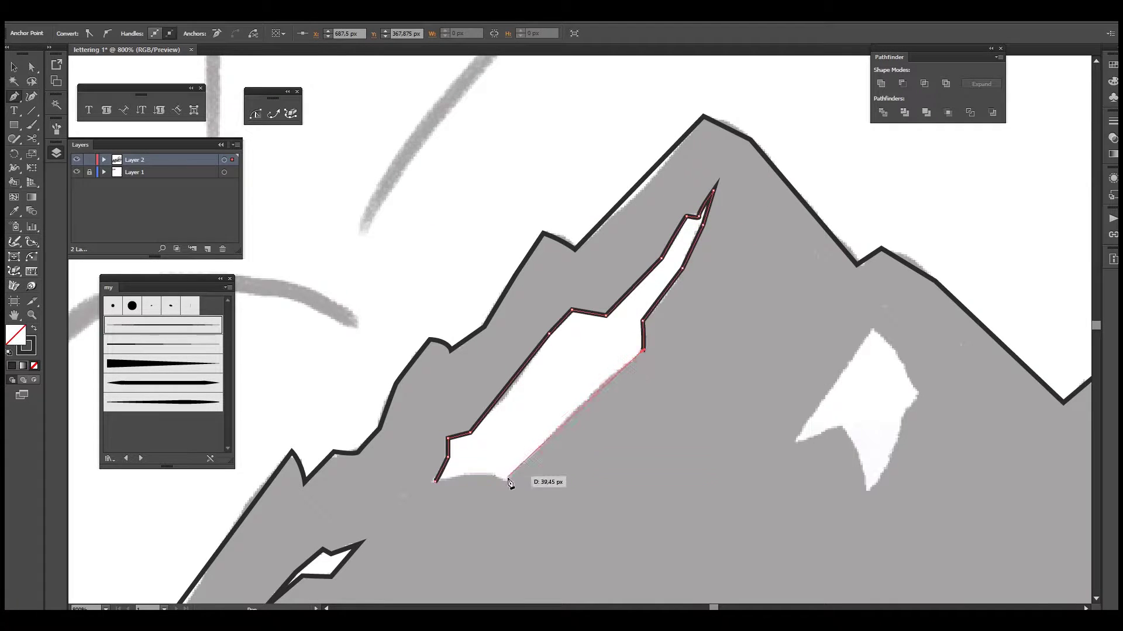
pyautogui.moveTo(612, 425); pyautogui.dragTo(450, 363)
pyautogui.click(708, 269)
pyautogui.click(632, 380)
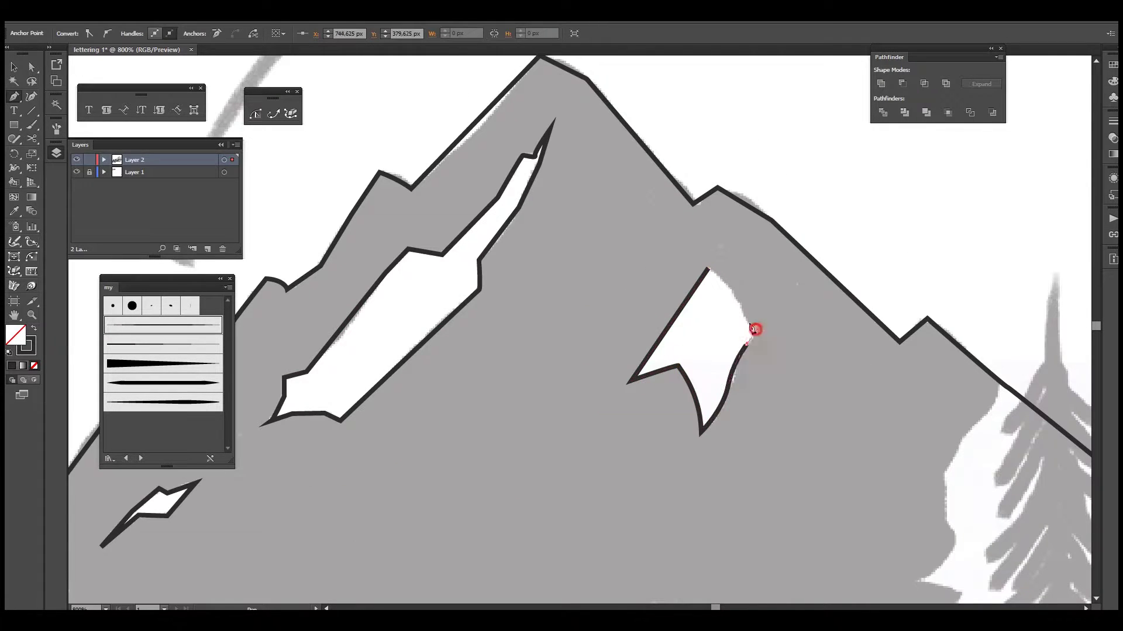
# Step: Paint the pine tree's branches in black with the Blob Brush
pyautogui.hotkey('ctrl', 'shift', 'a')
pyautogui.hotkey('ctrl', '0')
pyautogui.hotkey('ctrl', '+')
pyautogui.hotkey('ctrl', '+')
pyautogui.hotkey('ctrl', '+')
pyautogui.hotkey('shift', 'b')
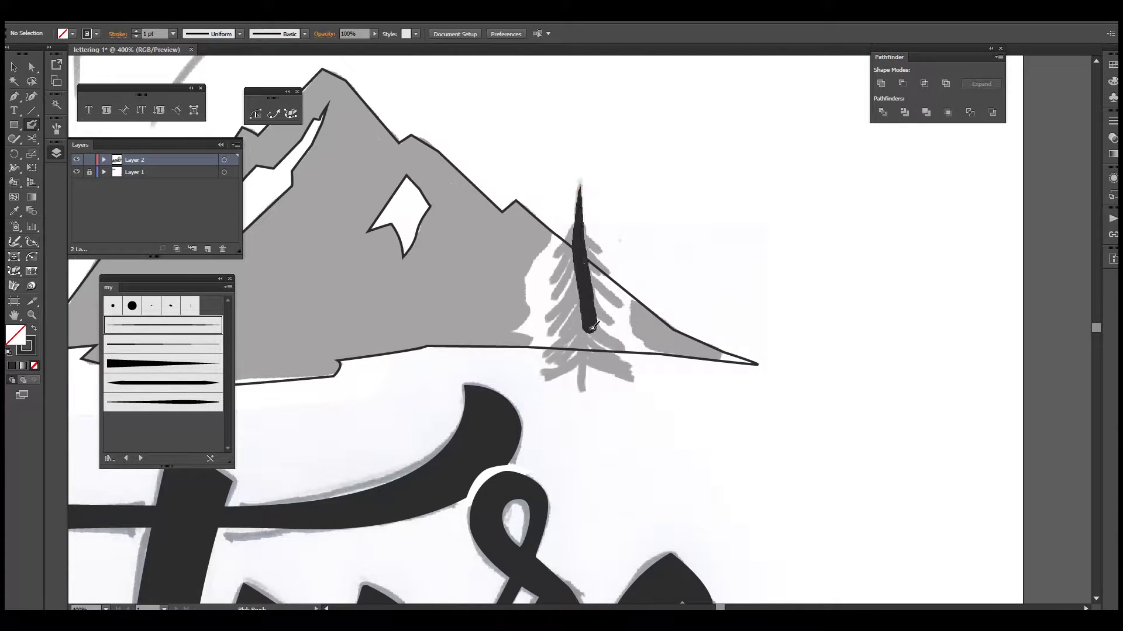
pyautogui.hotkey('ctrl', 'z')
pyautogui.hotkey('ctrl', '+')
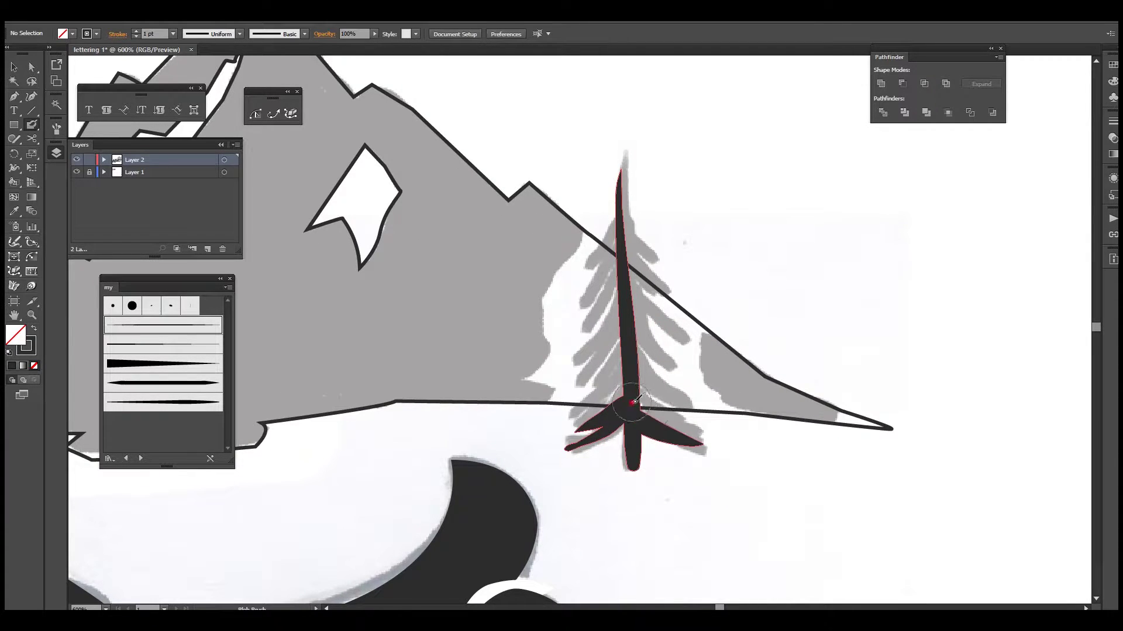
pyautogui.moveTo(627, 363); pyautogui.dragTo(608, 398)
pyautogui.moveTo(632, 374)
pyautogui.mouseDown()
pyautogui.moveTo(650, 396)
pyautogui.moveTo(602, 398)
pyautogui.moveTo(707, 392)
pyautogui.mouseUp()
pyautogui.moveTo(666, 359)
pyautogui.mouseDown()
pyautogui.moveTo(684, 380)
pyautogui.moveTo(725, 374)
pyautogui.mouseUp()
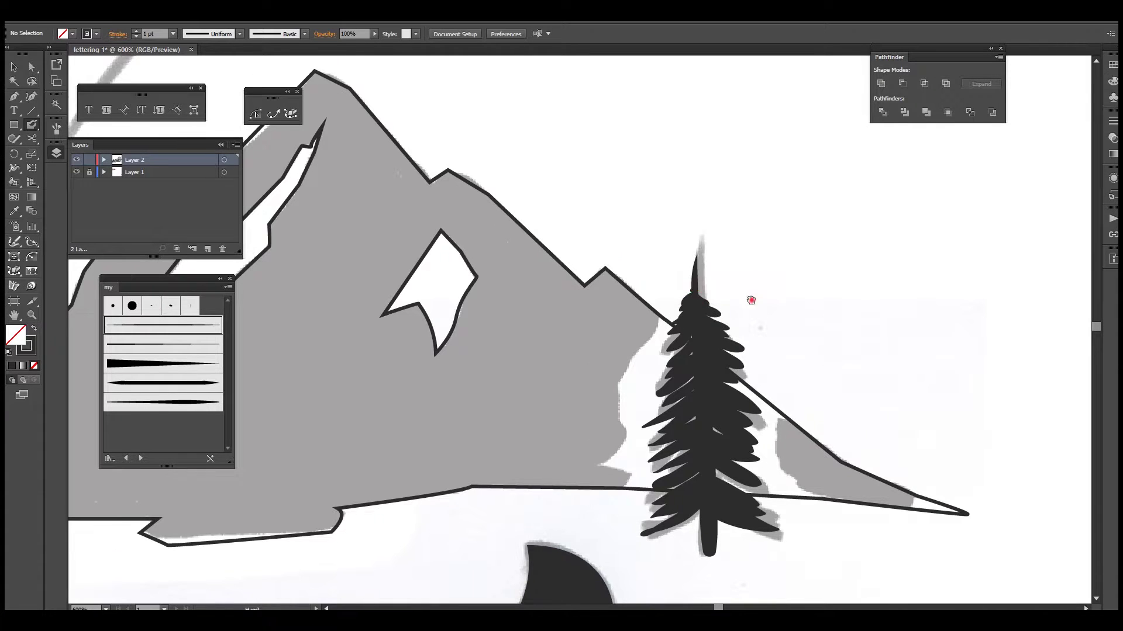
# Step: Fill the mountain dark and cut its snow highlights out as a compound path
pyautogui.hotkey('ctrl', '-')
pyautogui.click(567, 293)
pyautogui.hotkey('shift', 'x')
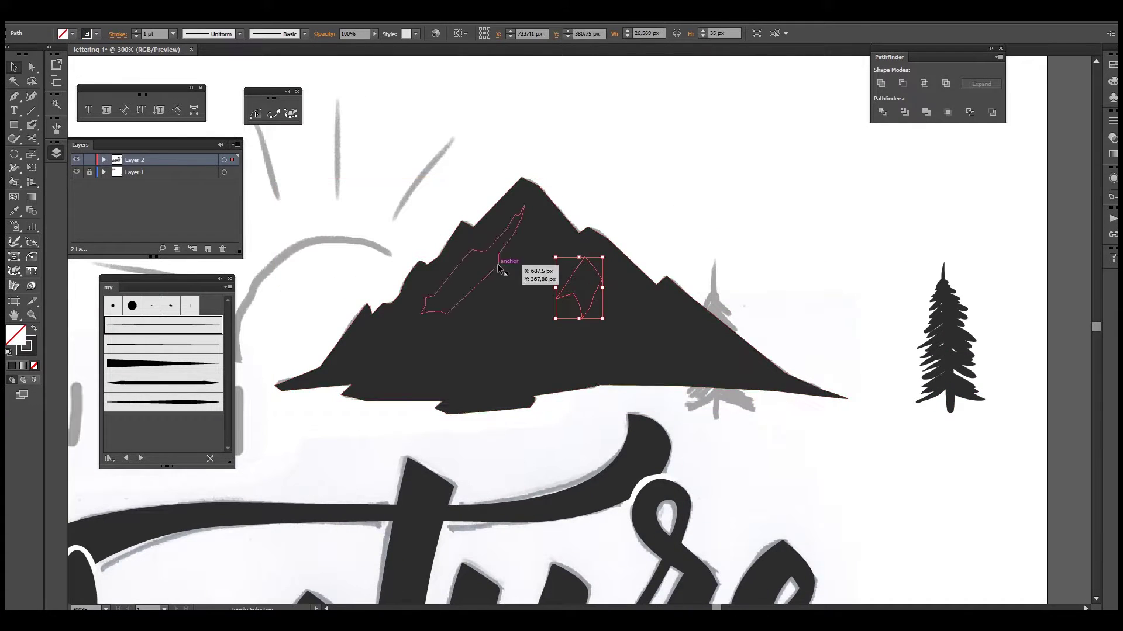
pyautogui.hotkey('ctrl', '8')
pyautogui.hotkey('ctrl', '0')
pyautogui.scroll(2, 684, 250)
# Step: Draw the sun as a 7pt unfilled circle and delete its lower-right part
pyautogui.moveTo(433, 292); pyautogui.dragTo(528, 301)
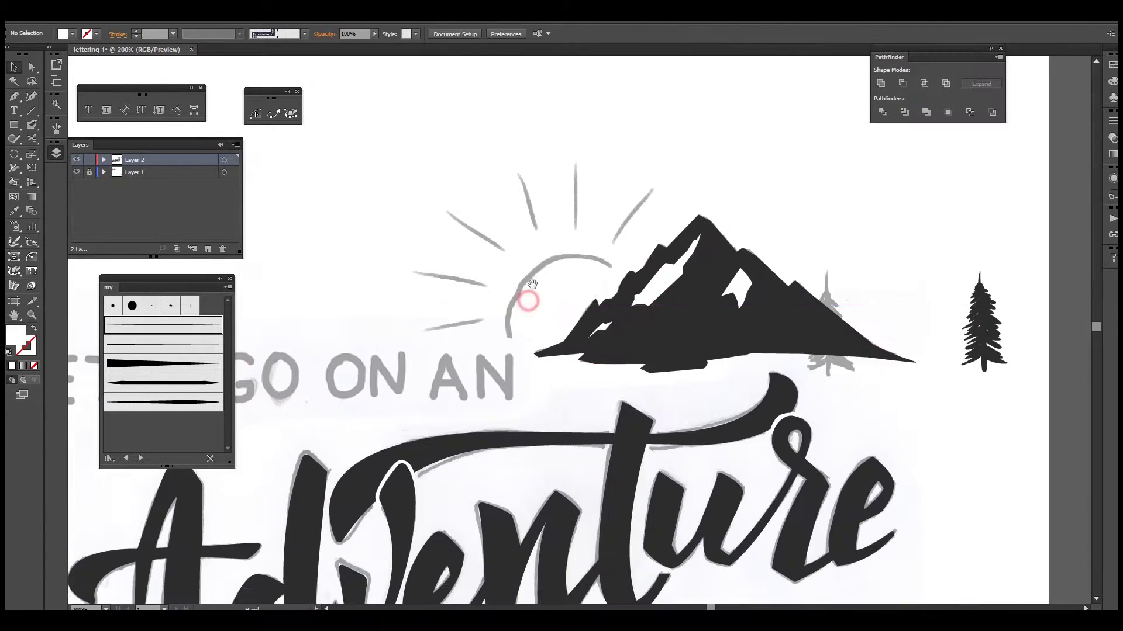
pyautogui.moveTo(637, 379); pyautogui.dragTo(637, 379)
pyautogui.hotkey('shift', 'x')
pyautogui.hotkey('ctrl', 'F10')
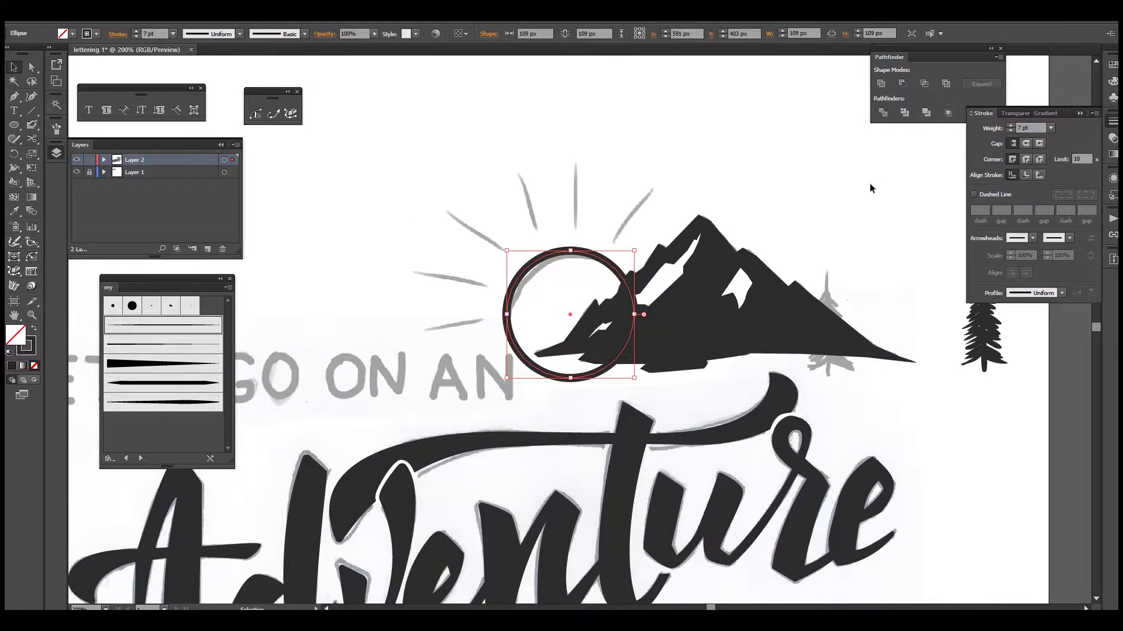
pyautogui.press('v')
pyautogui.hotkey('ctrl', '+')
pyautogui.click(643, 404)
pyautogui.press('Delete')
pyautogui.scroll(2, 690, 316)
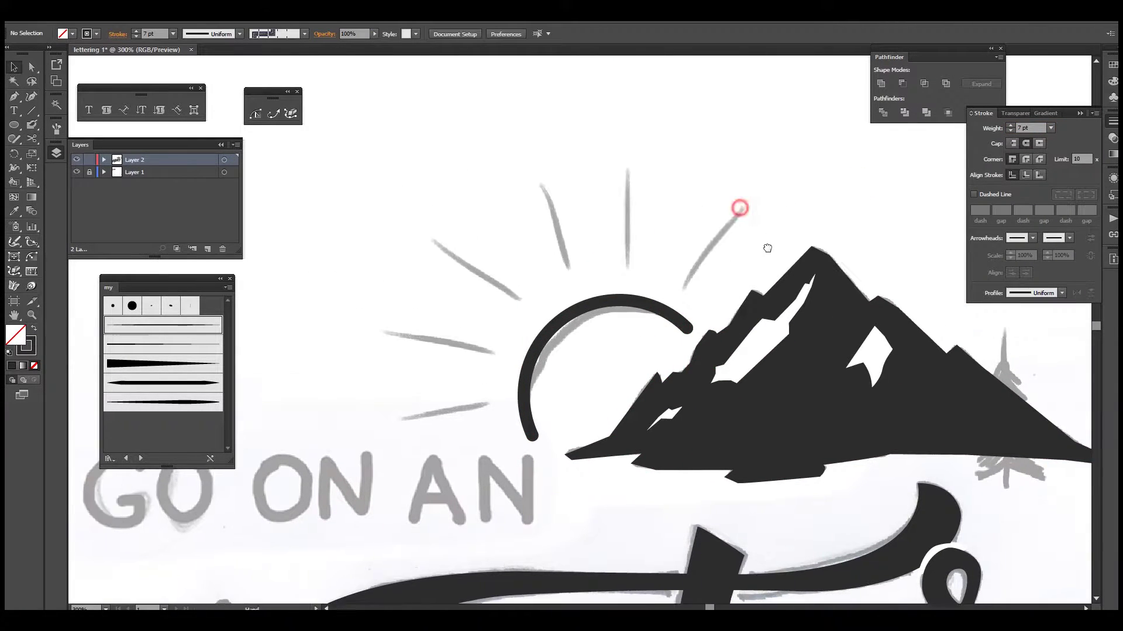
# Step: Draw the upper-right and lower-left rays, giving them a tapered width profile
pyautogui.press('p')
pyautogui.click(691, 313)
pyautogui.click(751, 230)
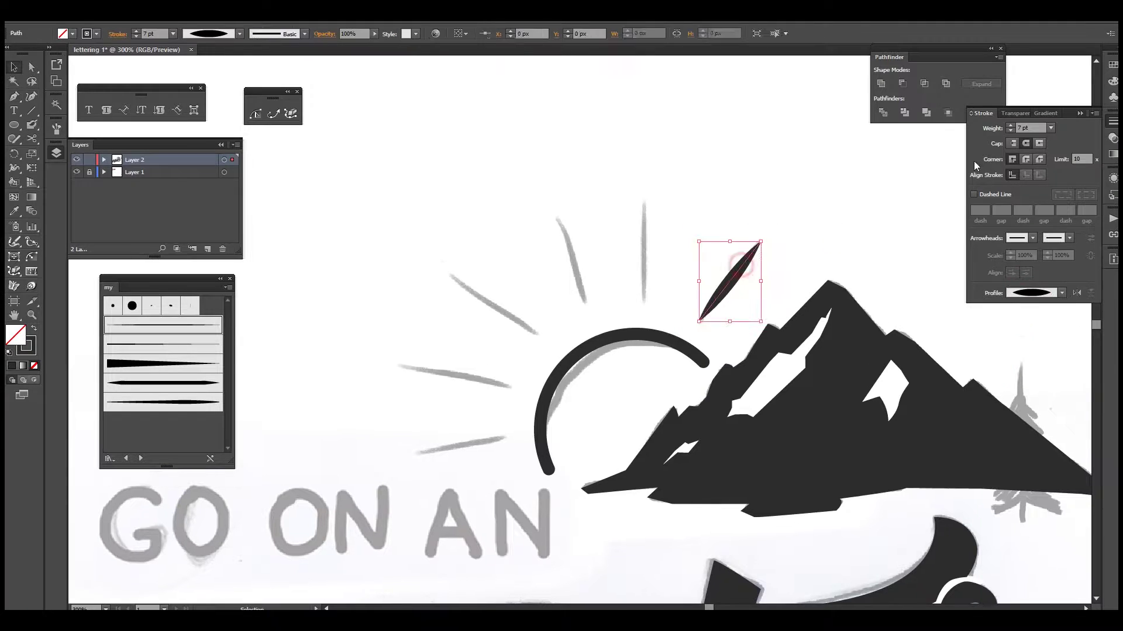
pyautogui.press('p')
pyautogui.click(430, 446)
pyautogui.click(544, 428)
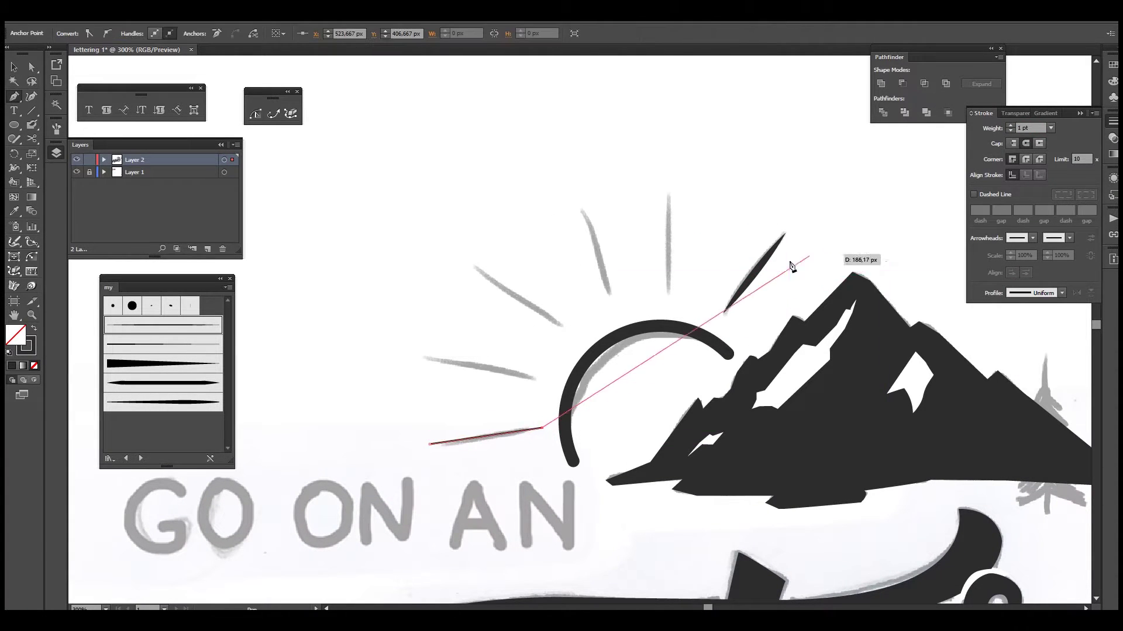
pyautogui.click(1061, 292)
pyautogui.click(1030, 331)
# Step: Trace the middle, upper-left, next and vertical rays over the sketched ones
pyautogui.click(430, 353)
pyautogui.click(538, 378)
pyautogui.click(477, 266)
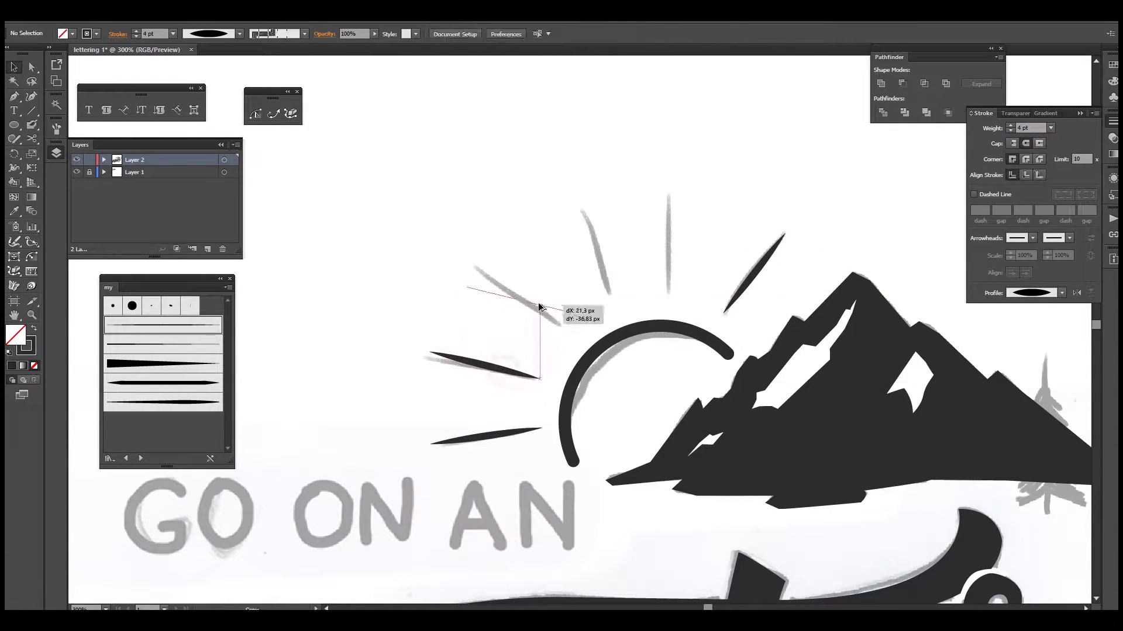
pyautogui.click(572, 323)
pyautogui.click(581, 193)
pyautogui.click(610, 299)
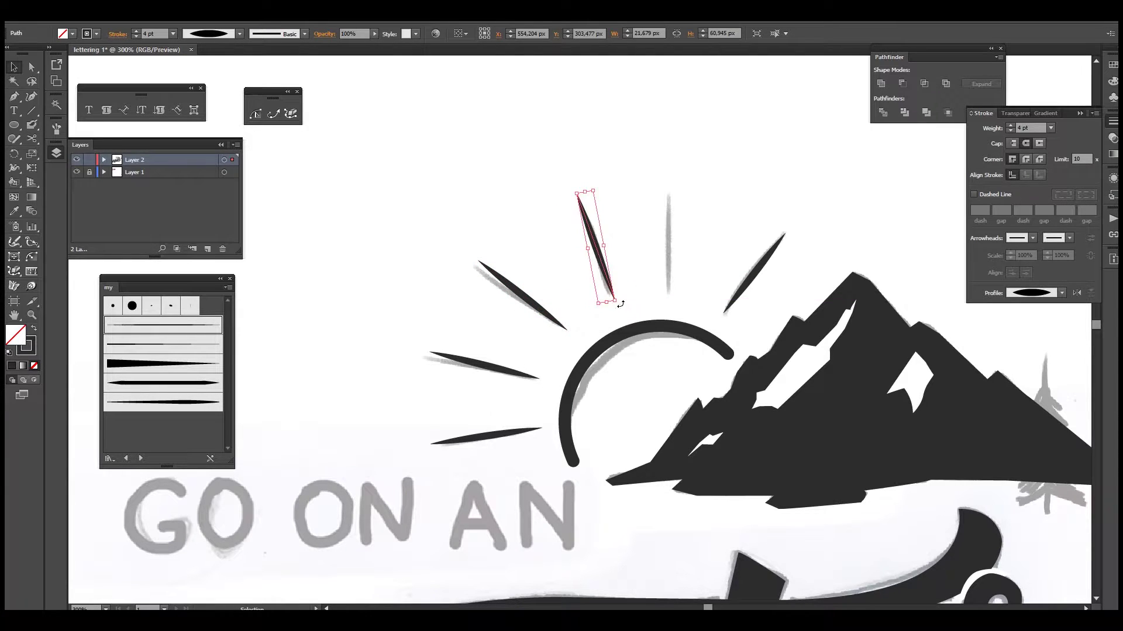
pyautogui.click(668, 186)
pyautogui.click(665, 295)
# Step: Move the pine tree against the mountain's right slope and give it a white 10 px offset outline
pyautogui.hotkey('ctrl', '-')
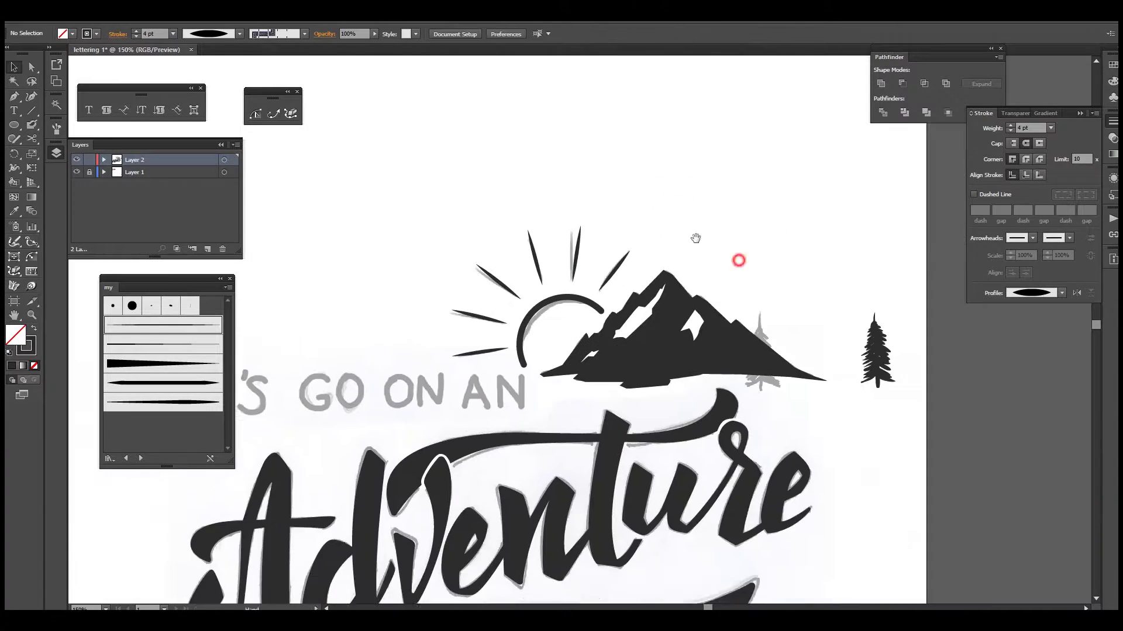
pyautogui.hscroll(5, 737, 256)
pyautogui.moveTo(709, 306); pyautogui.dragTo(554, 306)
pyautogui.click(594, 280)
pyautogui.click(554, 306)
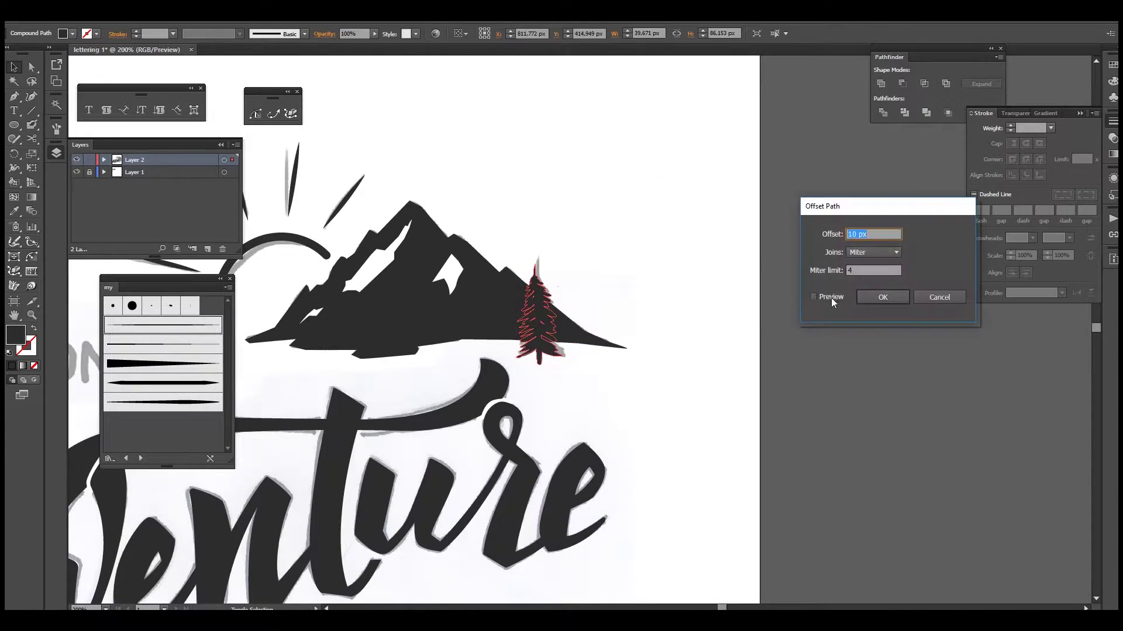
pyautogui.click(878, 250)
pyautogui.click(877, 296)
pyautogui.press('i')
pyautogui.click(718, 288)
# Step: Draw 3 pt round-capped guide lines above and below the sketched LET'S GO ON AN
pyautogui.scroll(-3, 718, 287)
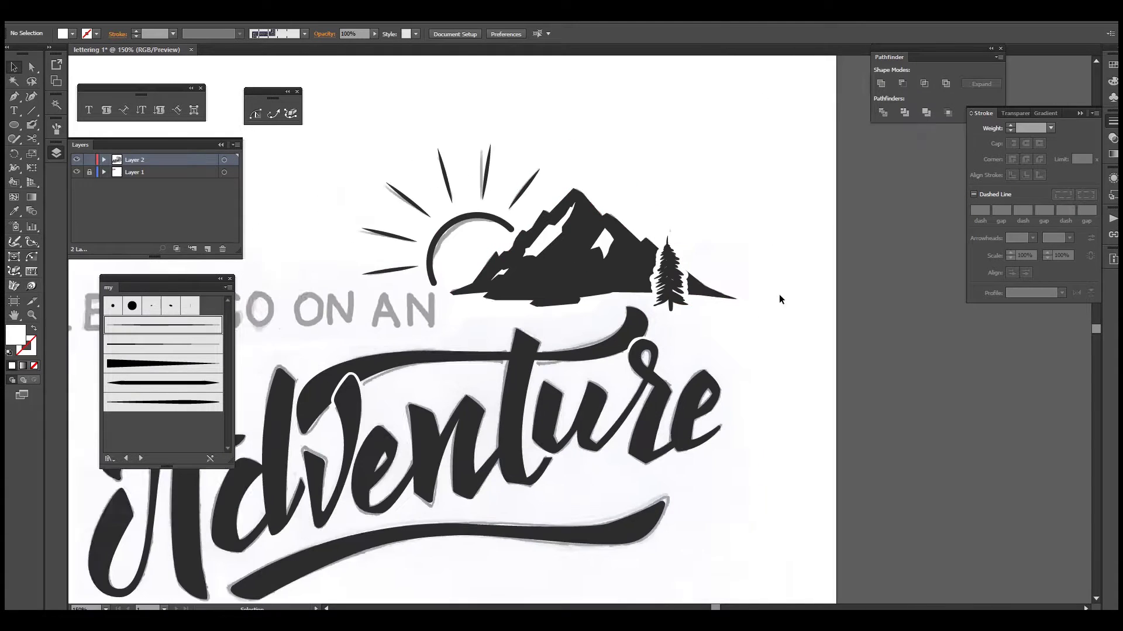
pyautogui.scroll(3, 643, 304)
pyautogui.scroll(2, 574, 316)
pyautogui.moveTo(574, 316); pyautogui.dragTo(575, 361)
pyautogui.hotkey('ctrl', '-')
pyautogui.hotkey('ctrl', '-')
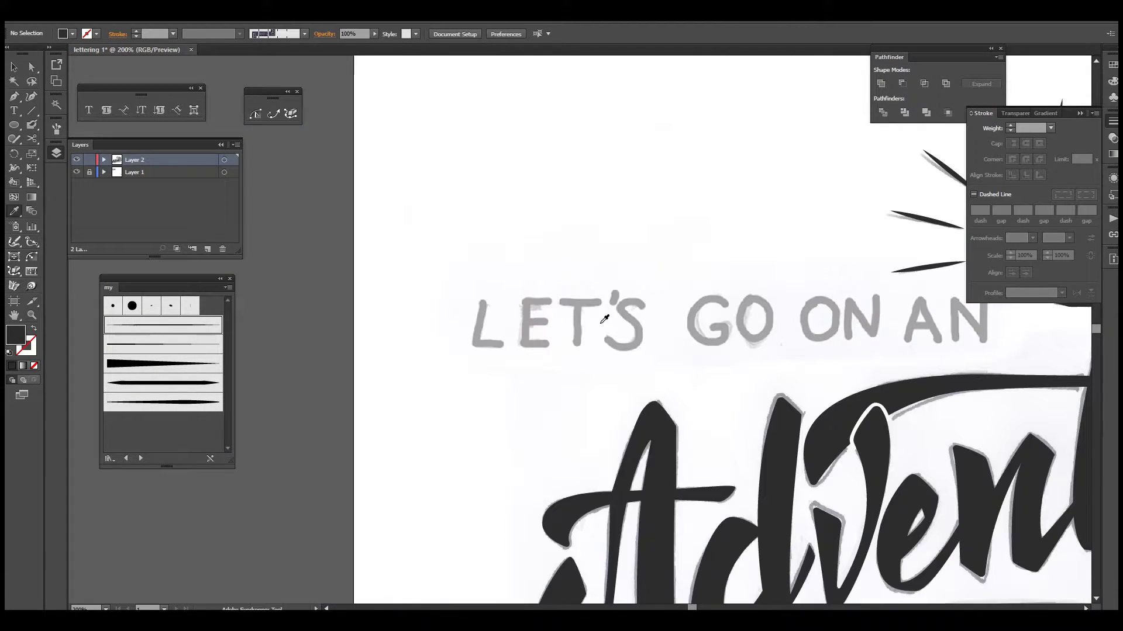
pyautogui.hotkey('ctrl', '-')
pyautogui.press('\\')
pyautogui.moveTo(340, 285); pyautogui.dragTo(862, 285)
pyautogui.click(1040, 144)
pyautogui.write('3')
pyautogui.press('Return')
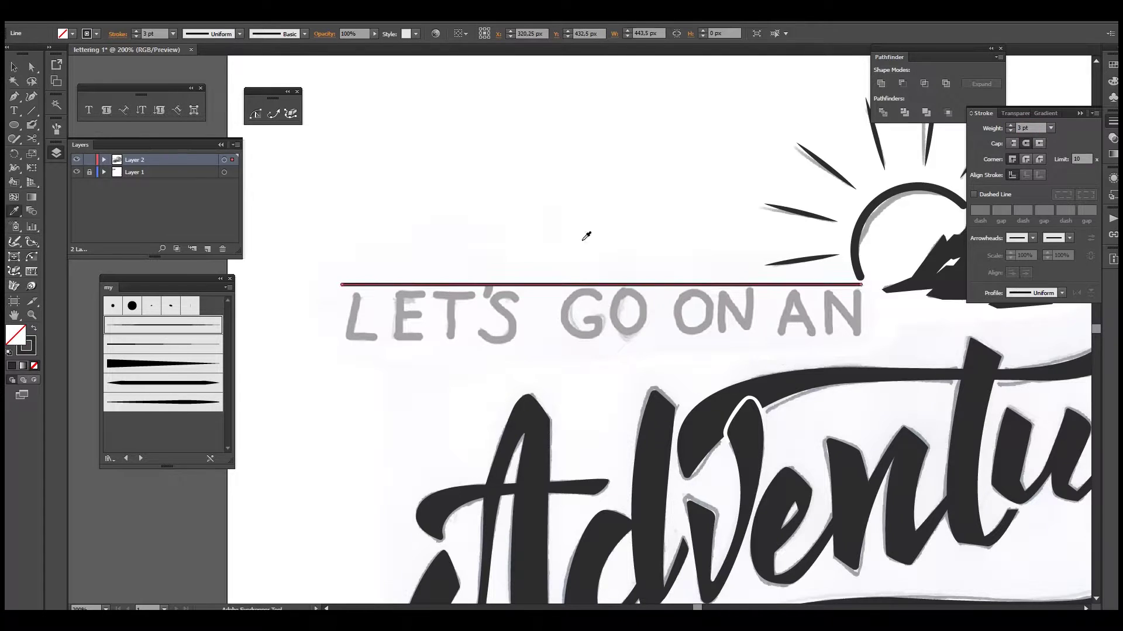
pyautogui.moveTo(626, 284); pyautogui.dragTo(626, 338)
pyautogui.click(479, 303)
# Step: Trace the L with the Pen tool as an 8 pt stroke
pyautogui.scroll(5, 480, 303)
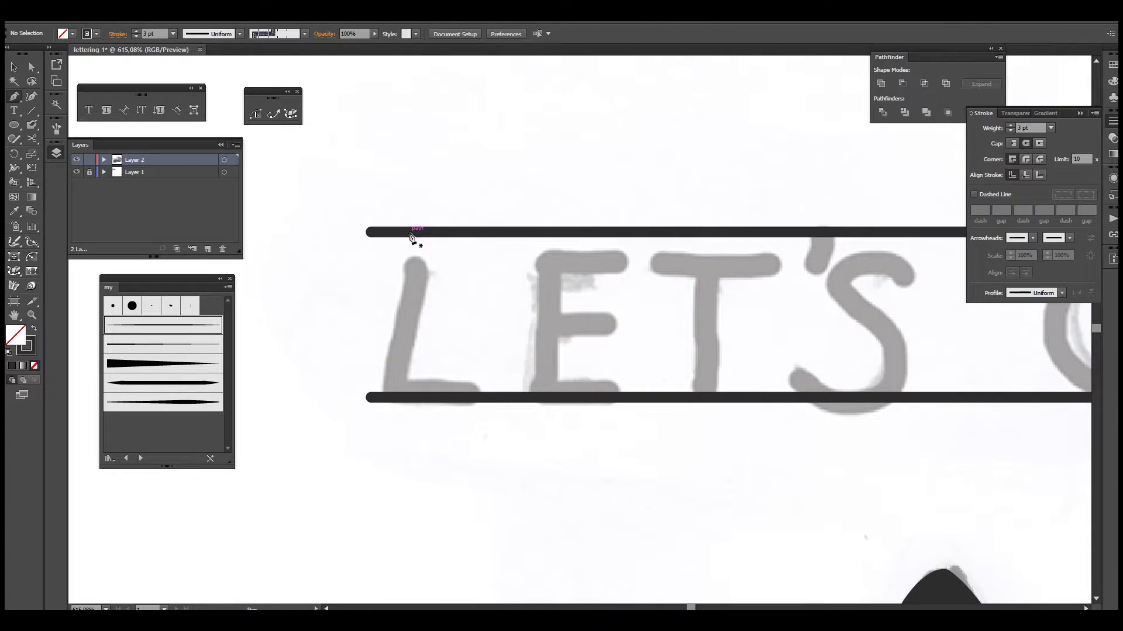
pyautogui.click(408, 232)
pyautogui.click(408, 398)
pyautogui.click(491, 397)
pyautogui.click(1030, 128)
pyautogui.write('7')
pyautogui.press('Up')
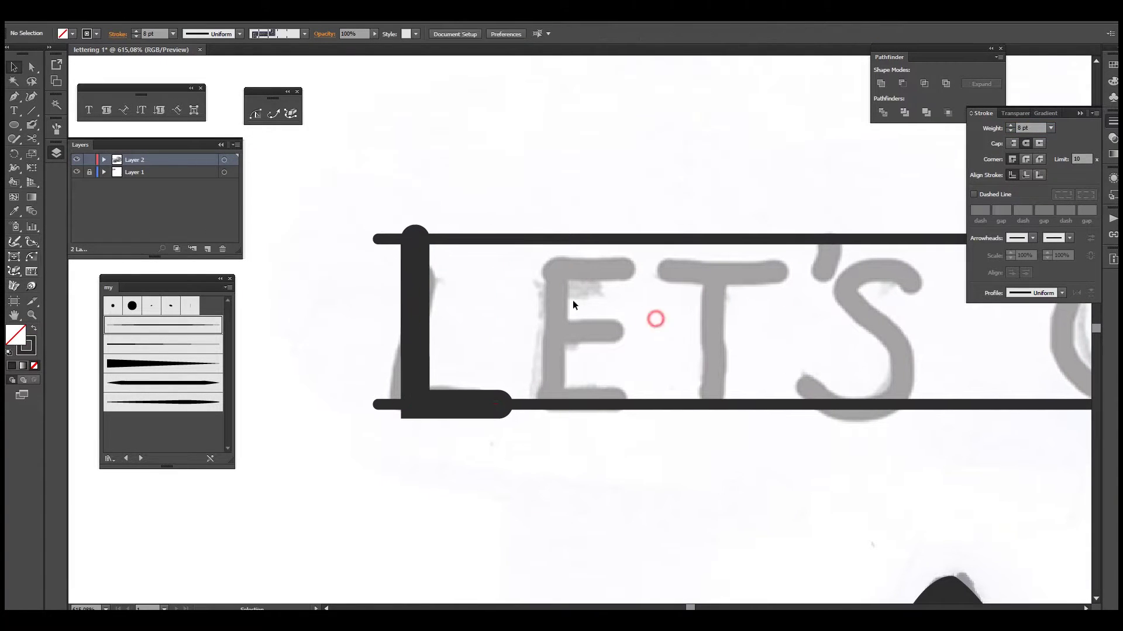
pyautogui.click(573, 300)
# Step: Duplicate the L over the sketched E and add the E's middle bar
pyautogui.press('n')
pyautogui.press('v')
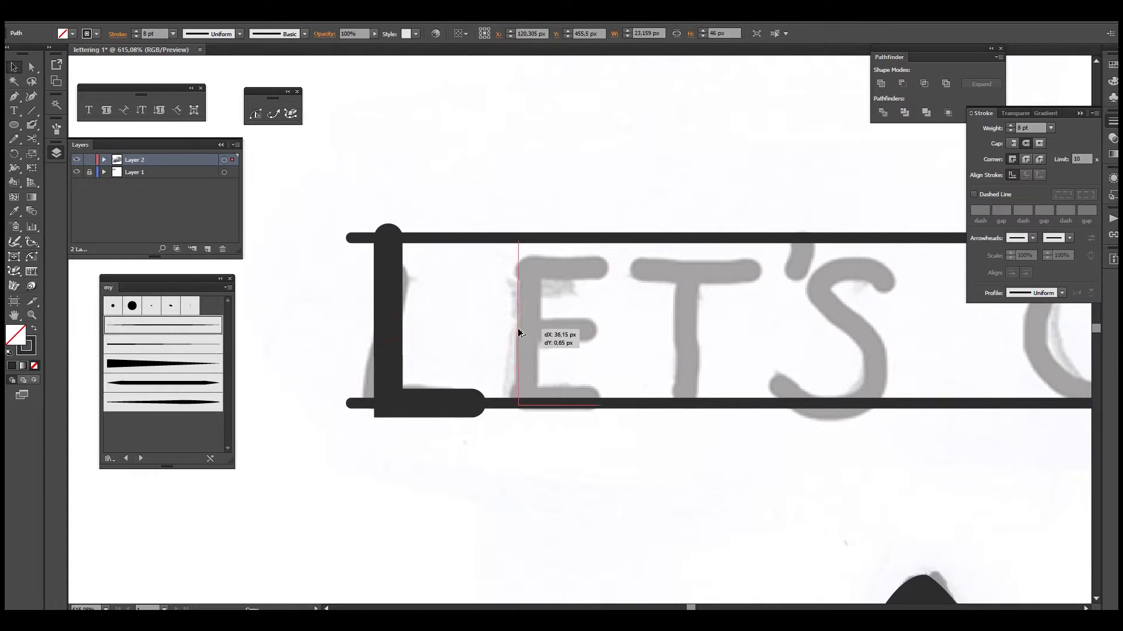
pyautogui.moveTo(387, 318); pyautogui.dragTo(513, 317)
pyautogui.click(539, 221)
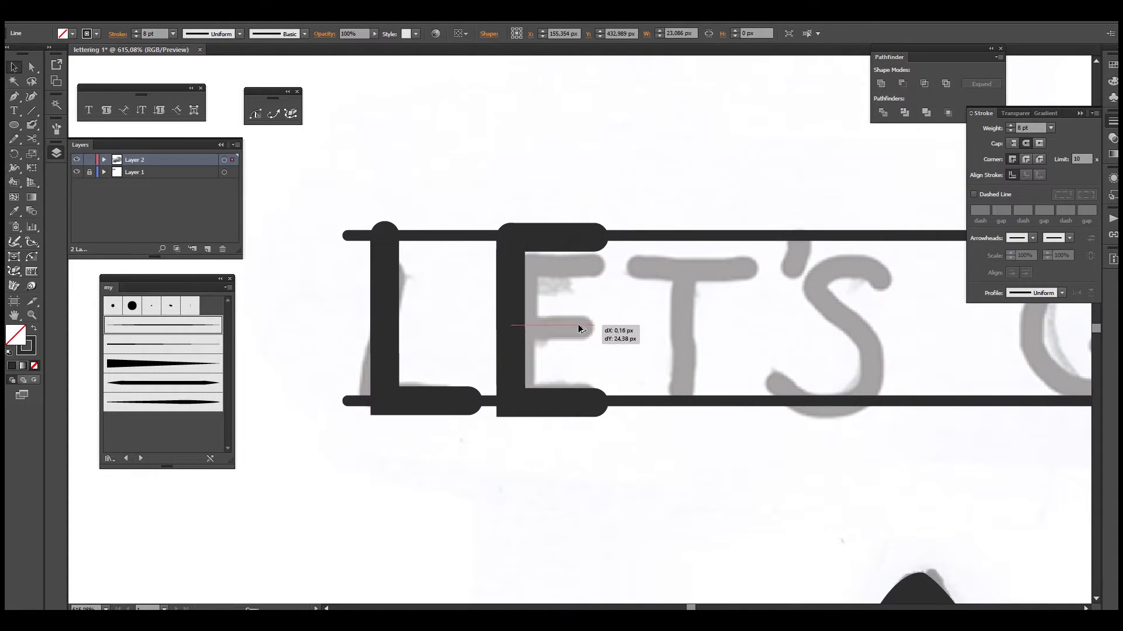
pyautogui.moveTo(579, 324); pyautogui.dragTo(526, 324)
pyautogui.press('v')
pyautogui.click(641, 308)
# Step: Draw the T's top bar and its stem down to the baseline
pyautogui.hscroll(2, 596, 209)
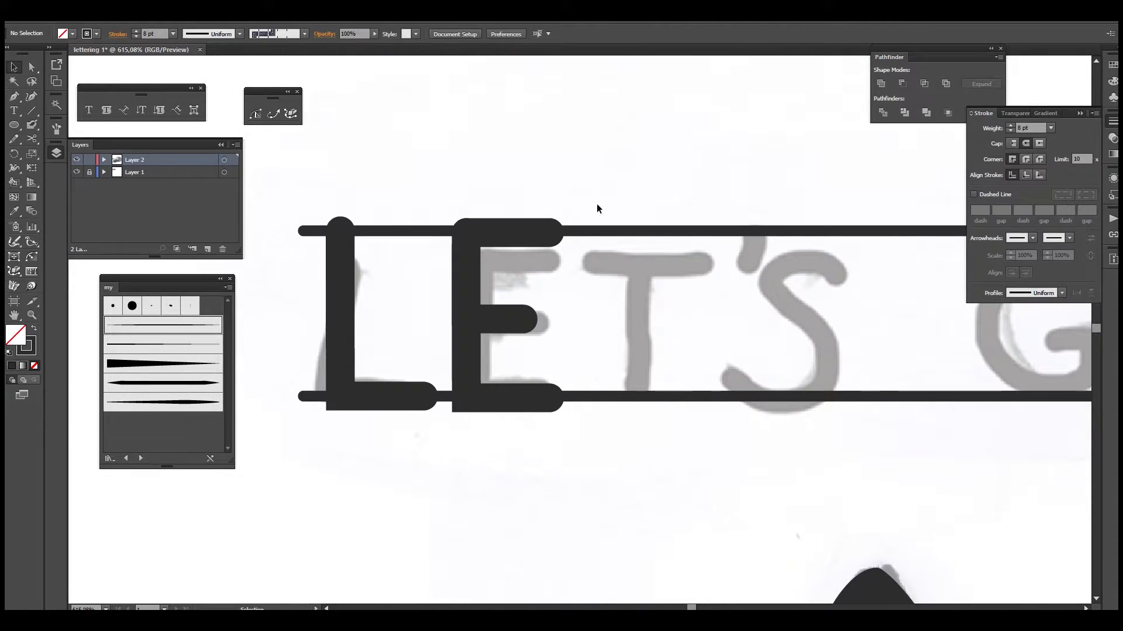
pyautogui.moveTo(585, 230)
pyautogui.mouseDown()
pyautogui.moveTo(710, 230)
pyautogui.moveTo(646, 403)
pyautogui.mouseUp()
pyautogui.press('v')
pyautogui.hotkey('ctrl', 'z')
pyautogui.moveTo(646, 230); pyautogui.dragTo(646, 404)
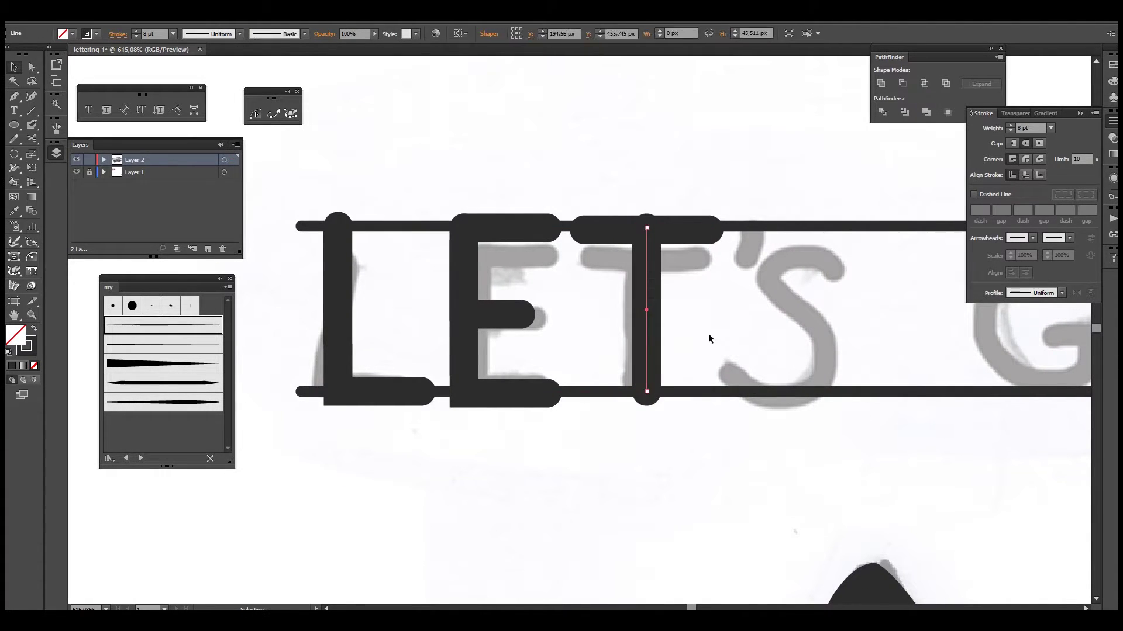
pyautogui.press('v')
pyautogui.click(691, 422)
# Step: Trace the S as a Pen curve from its top hook to its end point
pyautogui.scroll(-3, 699, 321)
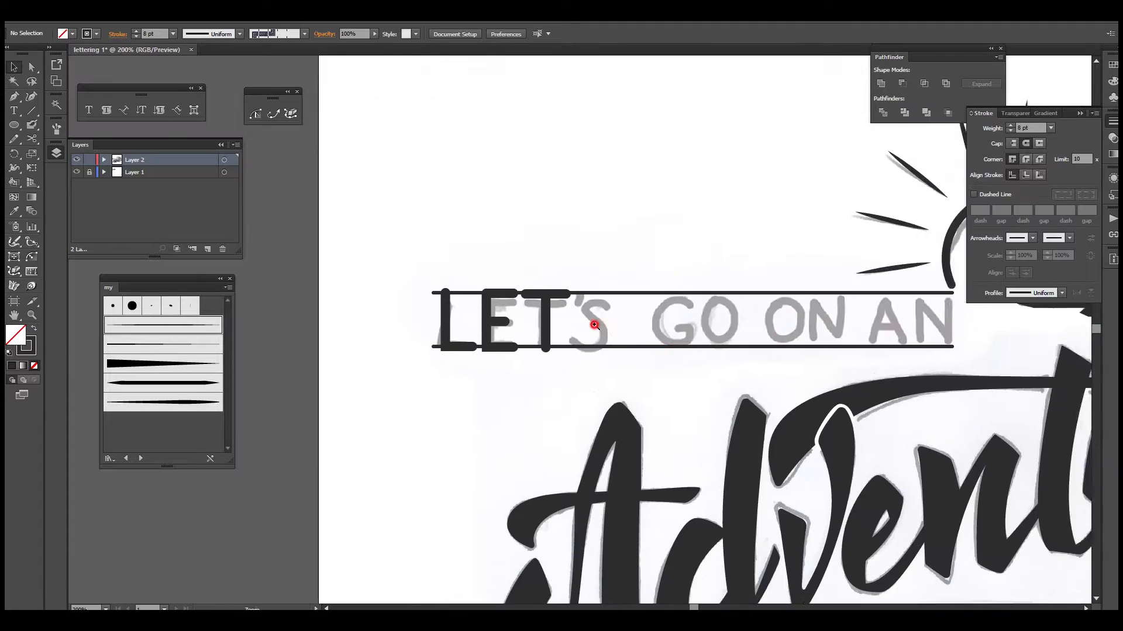
pyautogui.scroll(2, 638, 325)
pyautogui.press('p')
pyautogui.click(636, 319)
pyautogui.moveTo(613, 295); pyautogui.dragTo(592, 296)
pyautogui.moveTo(582, 329); pyautogui.dragTo(608, 409)
pyautogui.hotkey('ctrl', 'z')
pyautogui.click(564, 381)
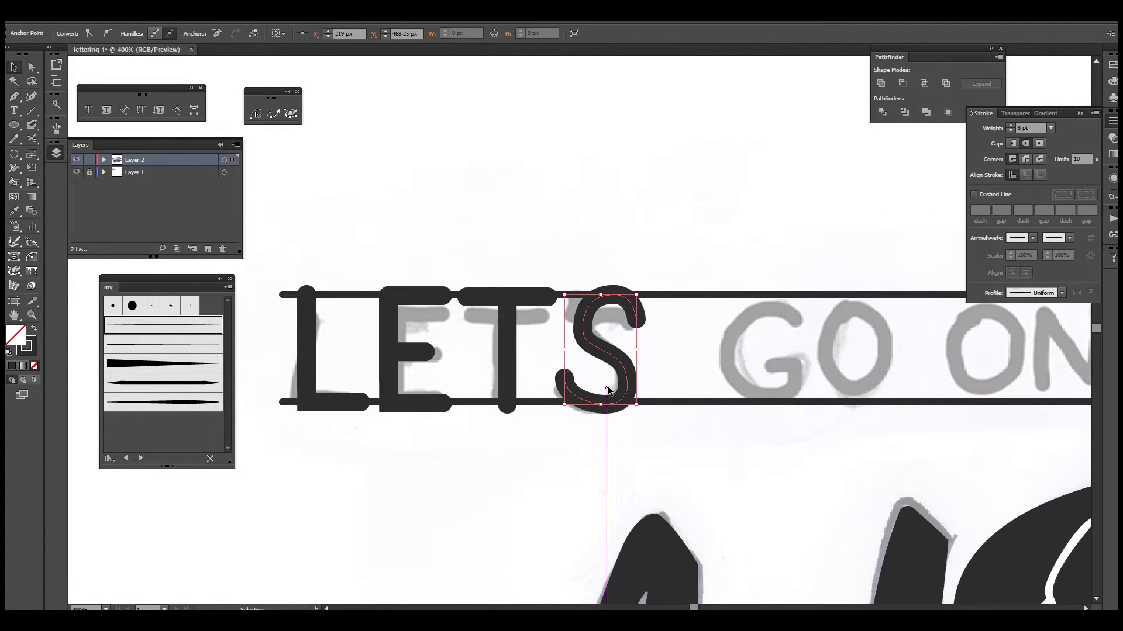
# Step: Adjust the S path and shorten the apostrophe between T and S
pyautogui.scroll(1, 565, 381)
pyautogui.press('a')
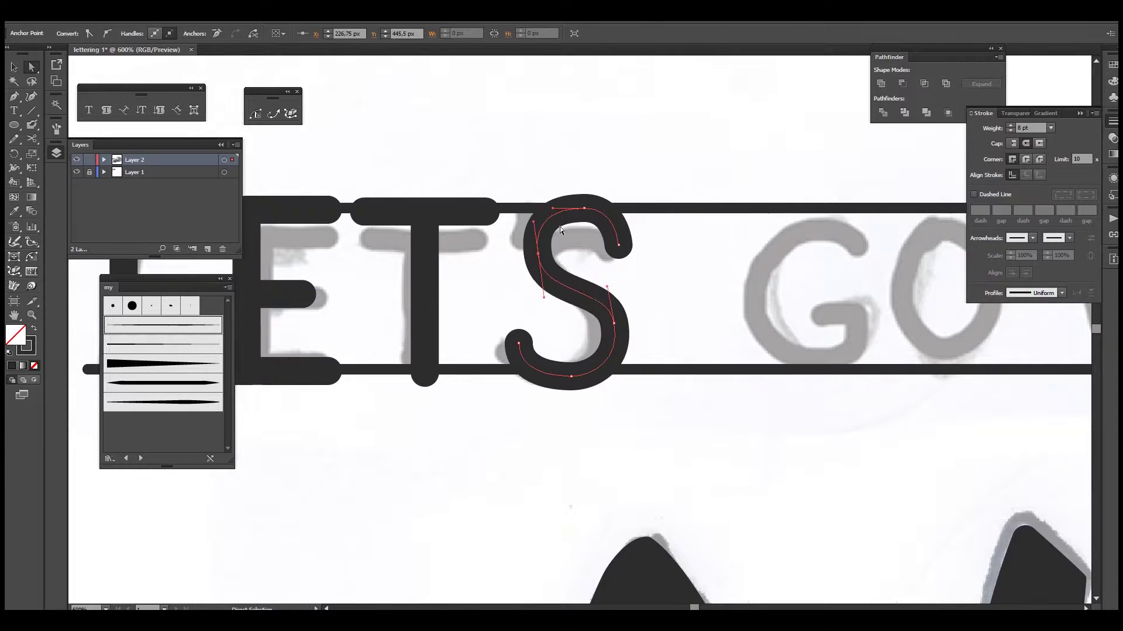
pyautogui.click(627, 363)
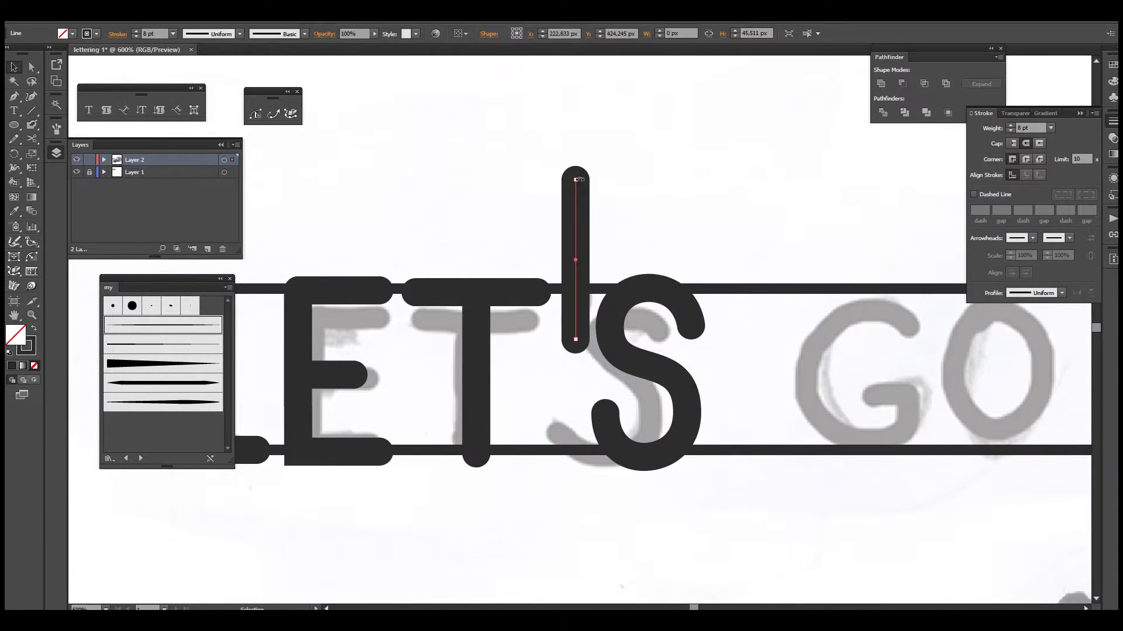
pyautogui.moveTo(576, 171); pyautogui.dragTo(584, 297)
pyautogui.click(544, 462)
pyautogui.hotkey('ctrl', '-')
pyautogui.hotkey('ctrl', '-')
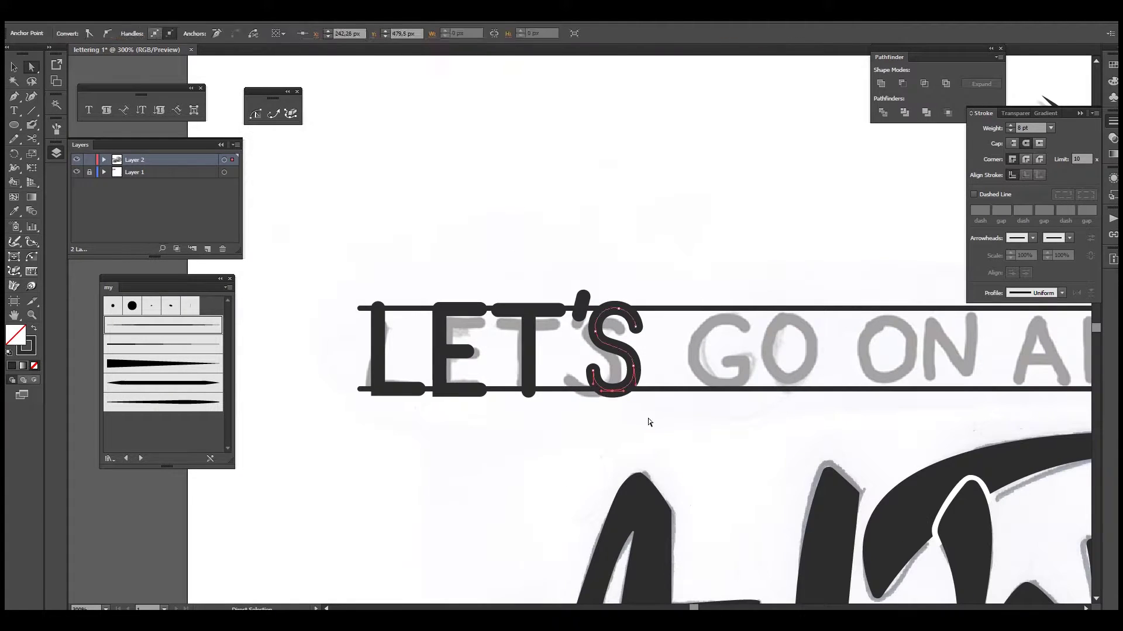
# Step: Shape the G from a circle cut with Scissors, removing its right part and extending the lower end
pyautogui.hotkey('ctrl', '+')
pyautogui.press('l')
pyautogui.moveTo(589, 340); pyautogui.dragTo(655, 401)
pyautogui.hotkey('ctrl', '+')
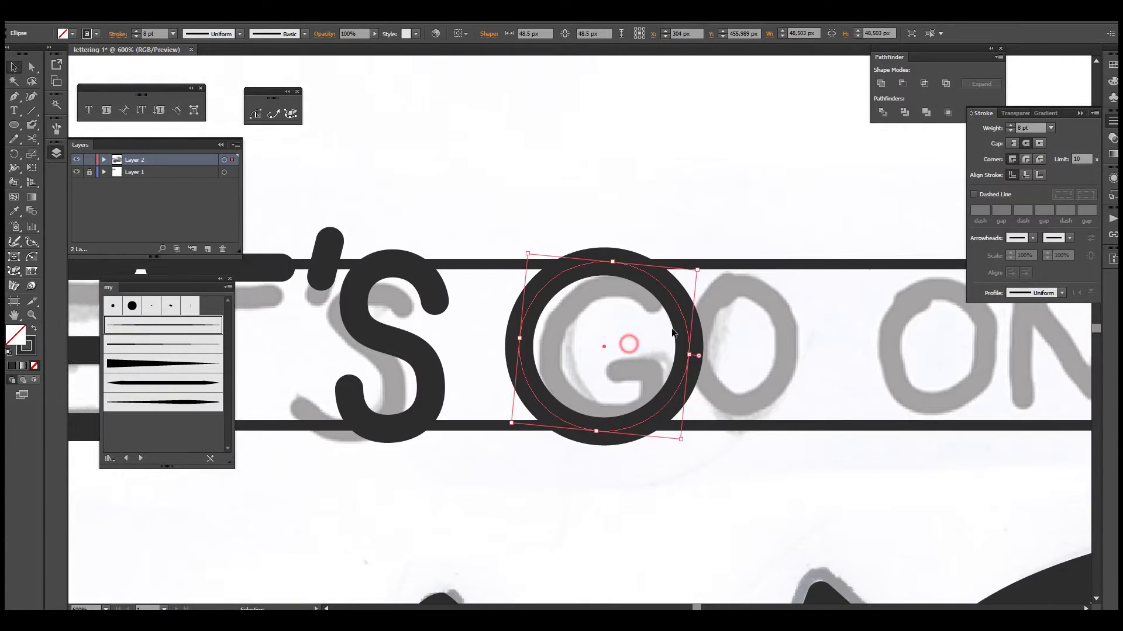
pyautogui.press('v')
pyautogui.click(781, 297)
pyautogui.click(683, 295)
pyautogui.click(706, 381)
pyautogui.press('Delete')
pyautogui.press('a')
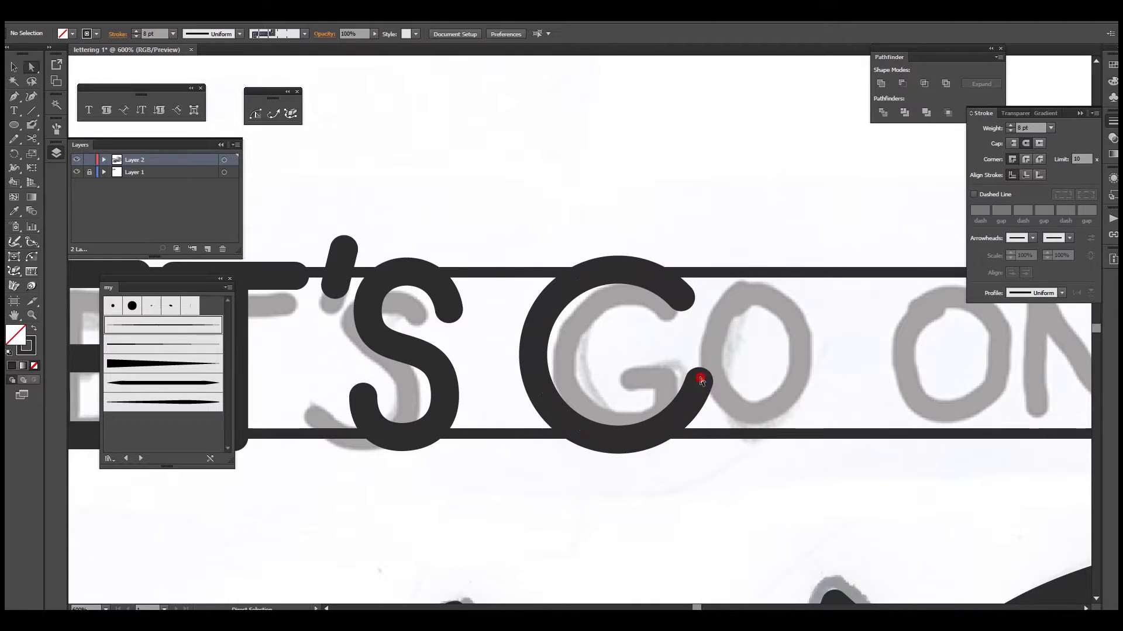
pyautogui.moveTo(702, 381); pyautogui.dragTo(679, 433)
pyautogui.hotkey('ctrl', 'shift', 'a')
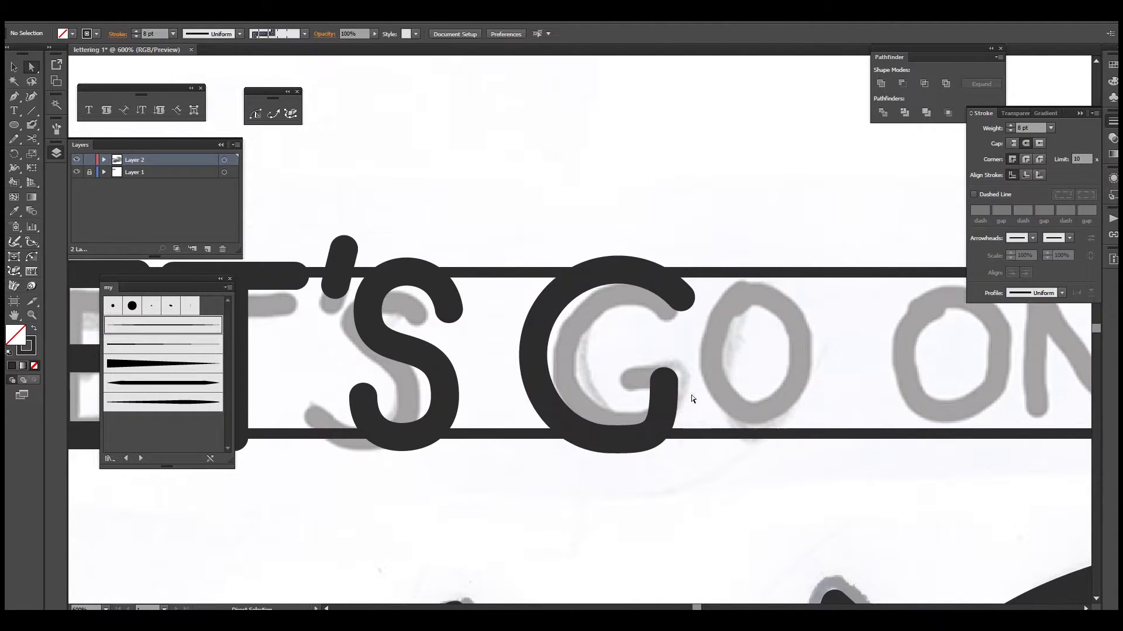
# Step: Add the G's horizontal crossbar and make the G slightly narrower
pyautogui.press('\\')
pyautogui.moveTo(674, 381); pyautogui.dragTo(621, 381)
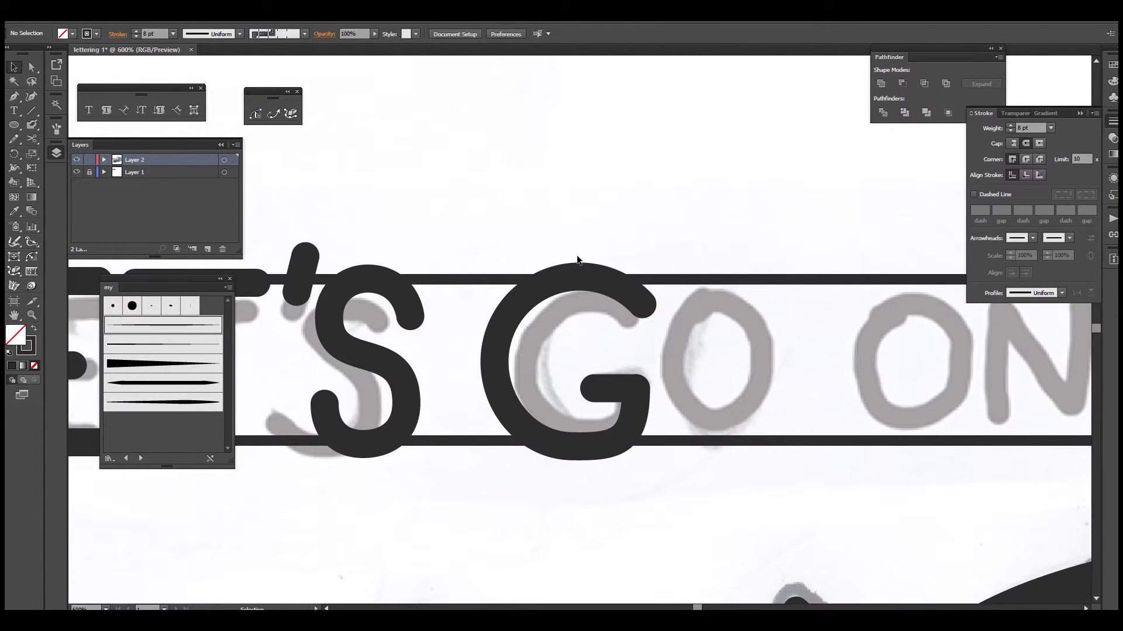
pyautogui.press('v')
pyautogui.click(652, 380)
pyautogui.hotkey('ctrl', '-')
pyautogui.moveTo(687, 347); pyautogui.dragTo(691, 347)
pyautogui.click(587, 278)
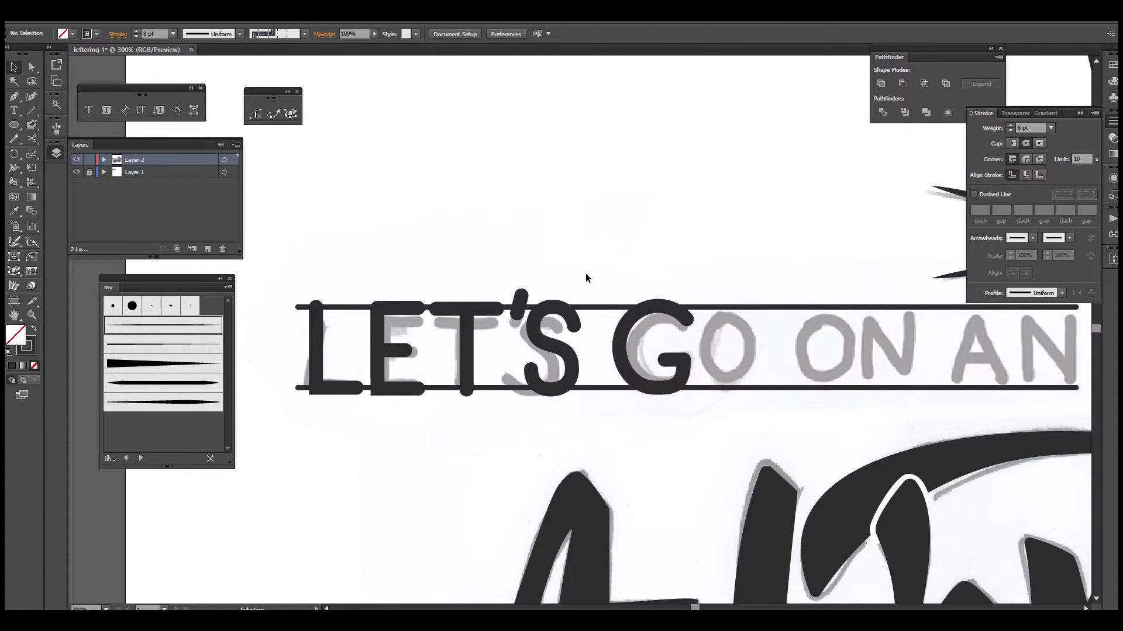
# Step: Draw the O as an ellipse between the guide lines and duplicate it for the second O
pyautogui.hotkey('ctrl', '+')
pyautogui.press('l')
pyautogui.moveTo(554, 285); pyautogui.dragTo(650, 408)
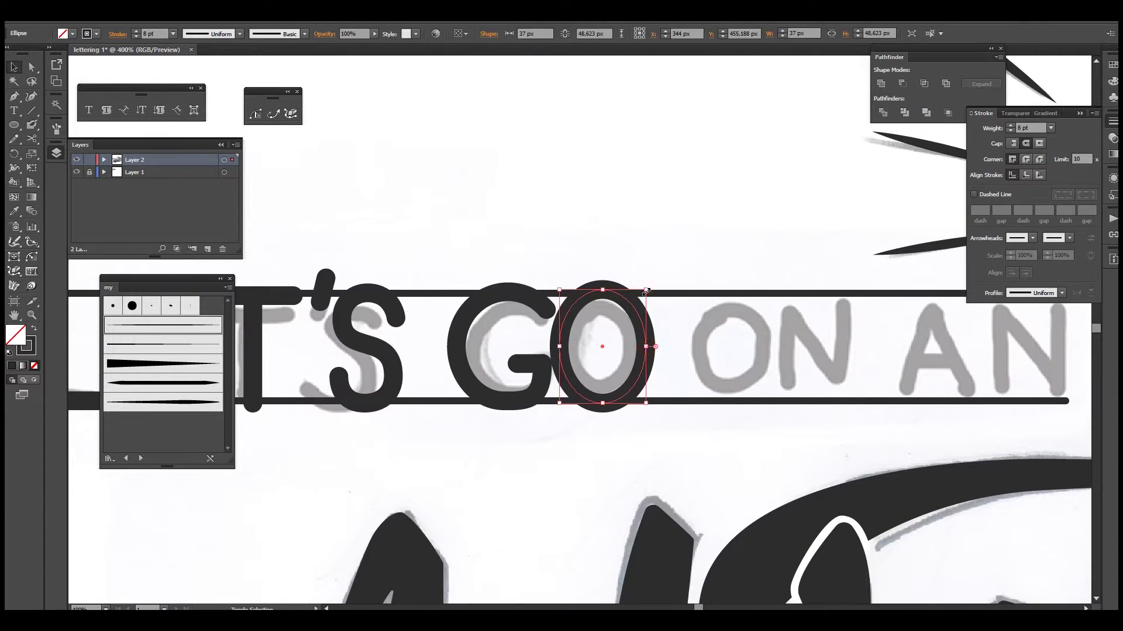
pyautogui.press('v')
pyautogui.moveTo(667, 328); pyautogui.dragTo(643, 345)
pyautogui.moveTo(526, 351); pyautogui.dragTo(627, 350)
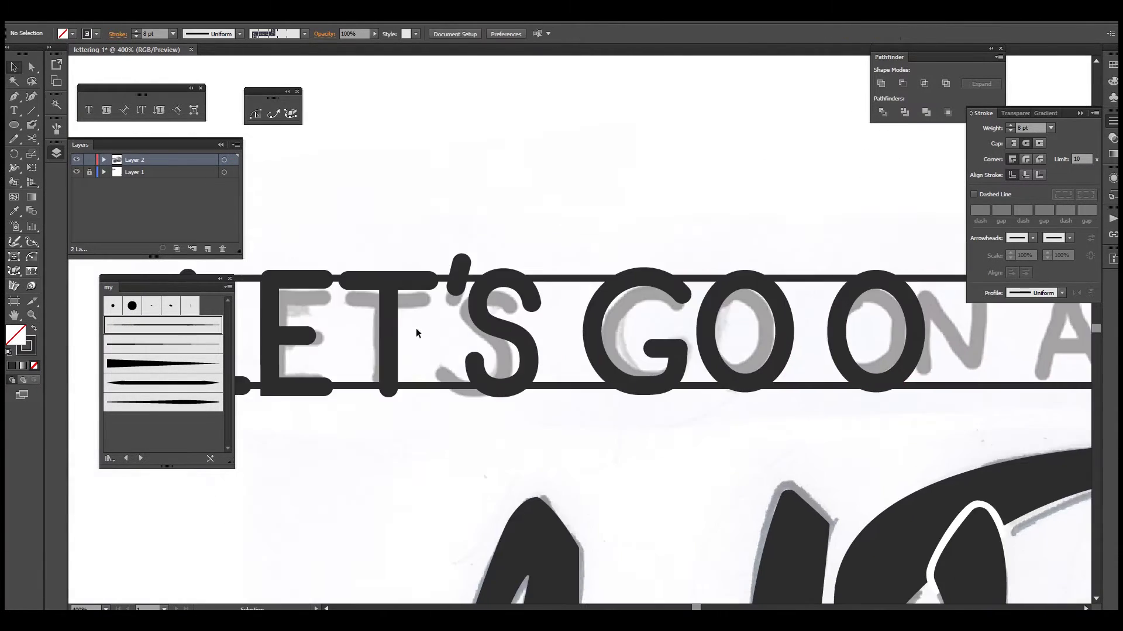
pyautogui.click(403, 351)
# Step: Trace the N with stem, diagonal and right stem, then copy it onto the second N
pyautogui.moveTo(466, 349); pyautogui.dragTo(308, 358)
pyautogui.moveTo(851, 288)
pyautogui.mouseDown()
pyautogui.moveTo(851, 396)
pyautogui.moveTo(602, 338)
pyautogui.mouseUp()
pyautogui.click(602, 321)
pyautogui.click(656, 430)
pyautogui.click(656, 319)
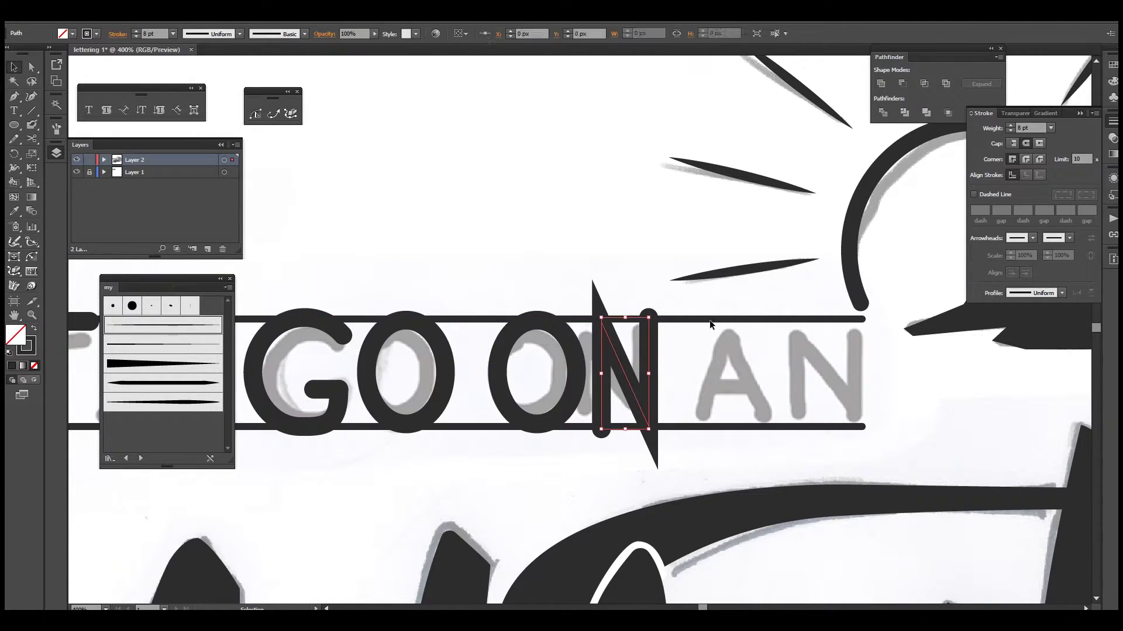
pyautogui.press('v')
pyautogui.click(614, 374)
pyautogui.moveTo(614, 374); pyautogui.dragTo(809, 374)
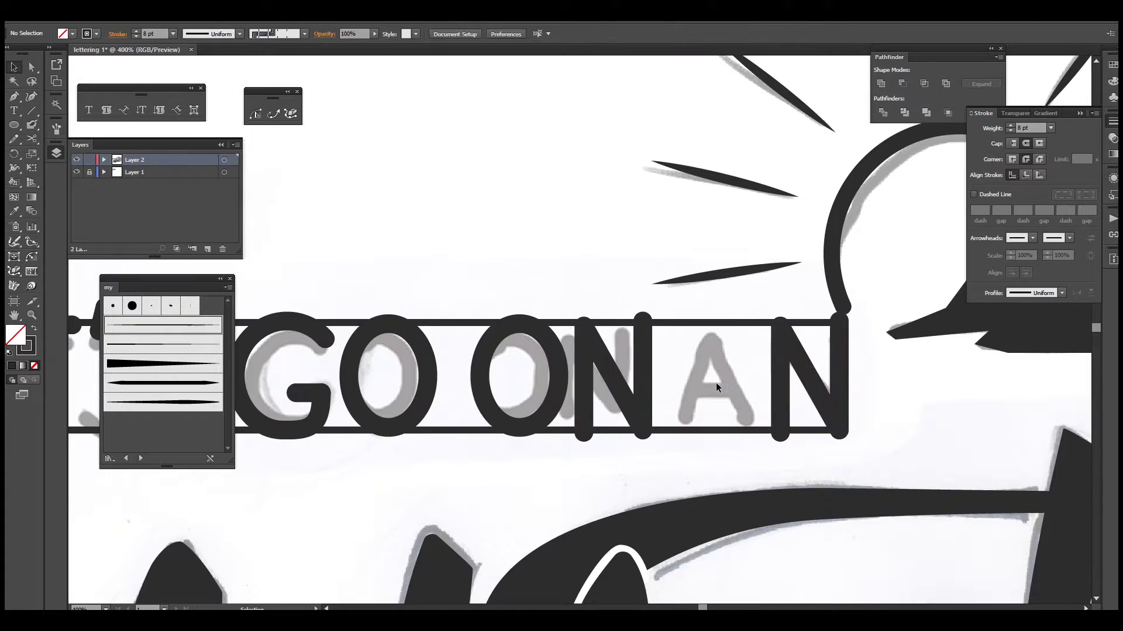
# Step: Draw the A's left diagonal and mirror it to complete the A
pyautogui.hotkey('ctrl', '=')
pyautogui.press('\\')
pyautogui.moveTo(690, 450); pyautogui.dragTo(741, 275)
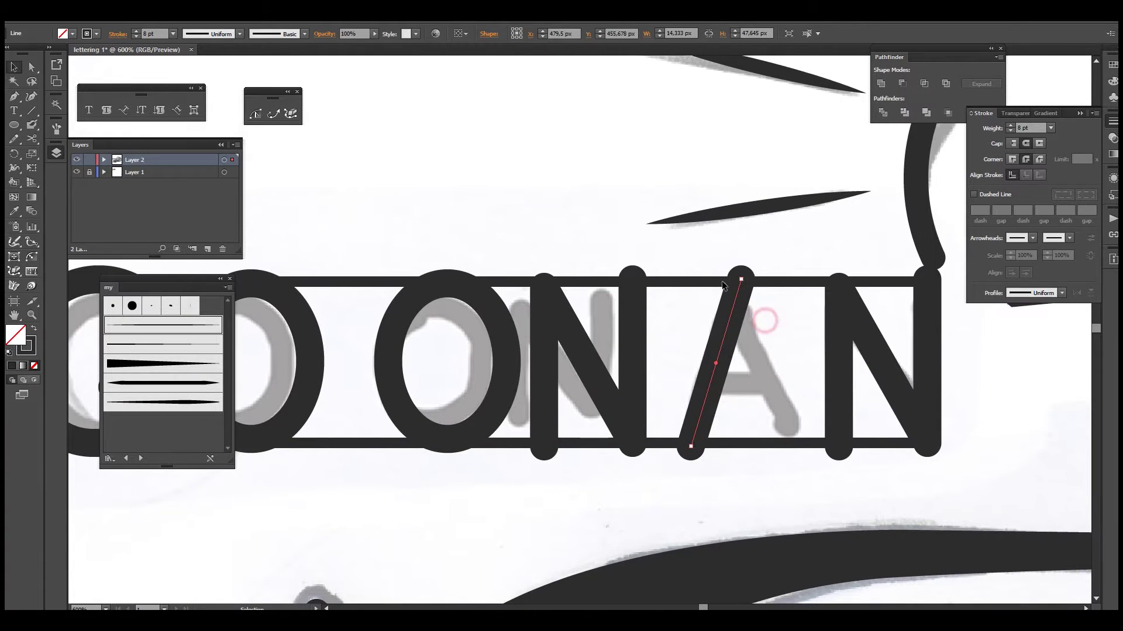
pyautogui.click(934, 268)
pyautogui.hotkey('ctrl', '-')
pyautogui.hotkey('ctrl', '-')
pyautogui.hotkey('ctrl', '-')
pyautogui.hotkey('ctrl', '-')
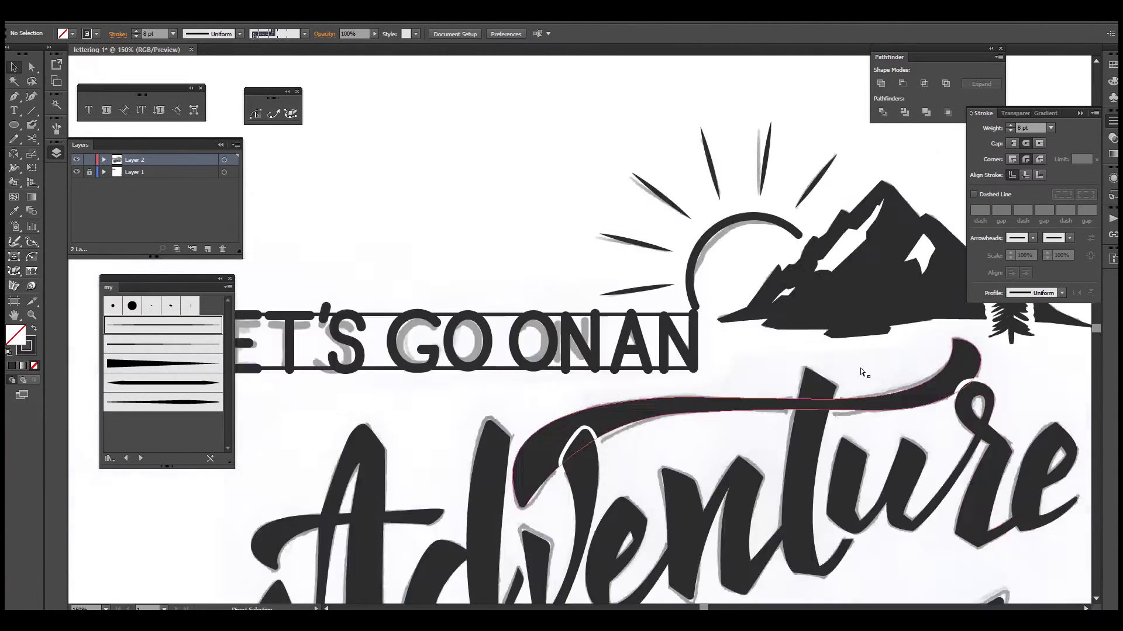
# Step: Delete the guide lines and shorten the lettering by lowering its top edge
pyautogui.click(600, 340)
pyautogui.press('Delete')
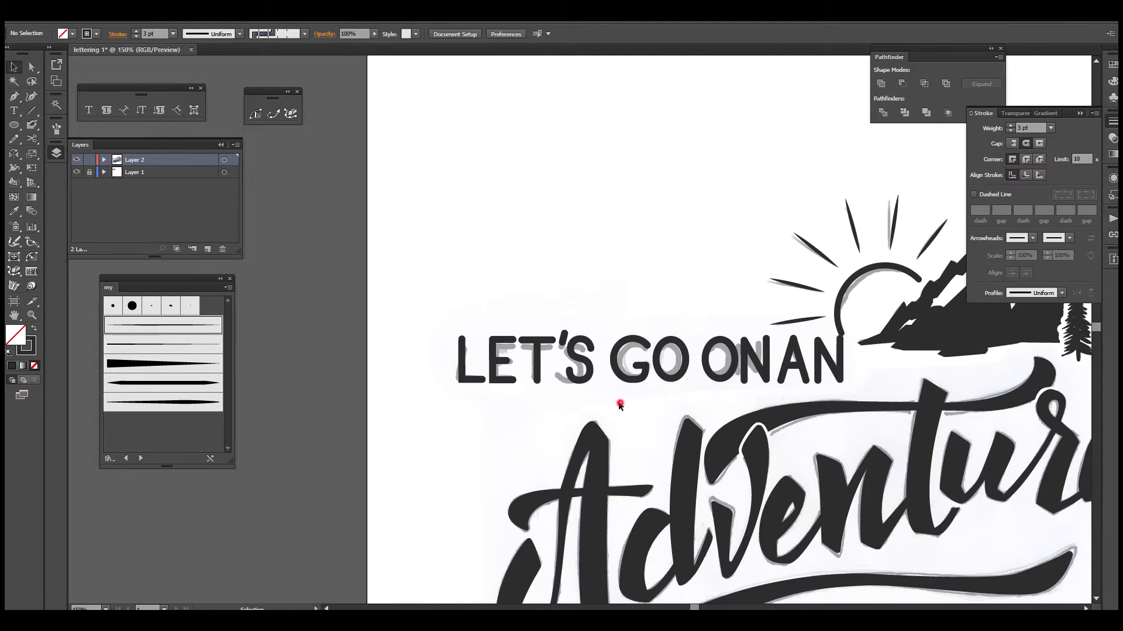
pyautogui.hotkey('ctrl', '=')
pyautogui.moveTo(323, 268); pyautogui.dragTo(846, 282)
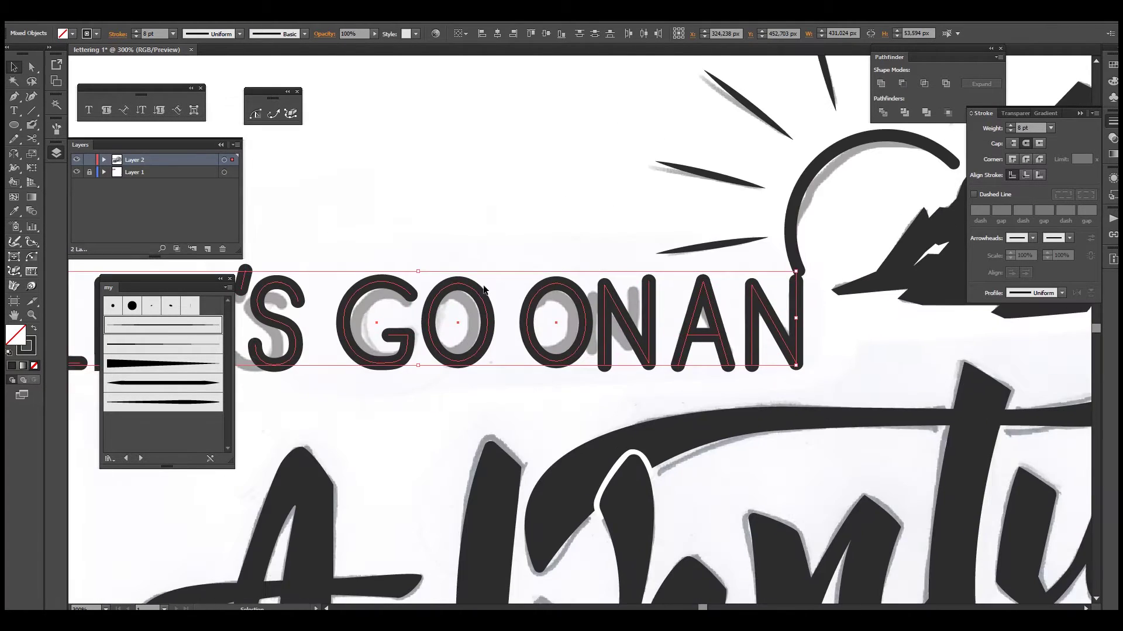
pyautogui.moveTo(545, 278); pyautogui.dragTo(573, 282)
pyautogui.hotkey('ctrl', 'z')
pyautogui.hotkey('ctrl', 'z')
pyautogui.moveTo(801, 325); pyautogui.dragTo(808, 325)
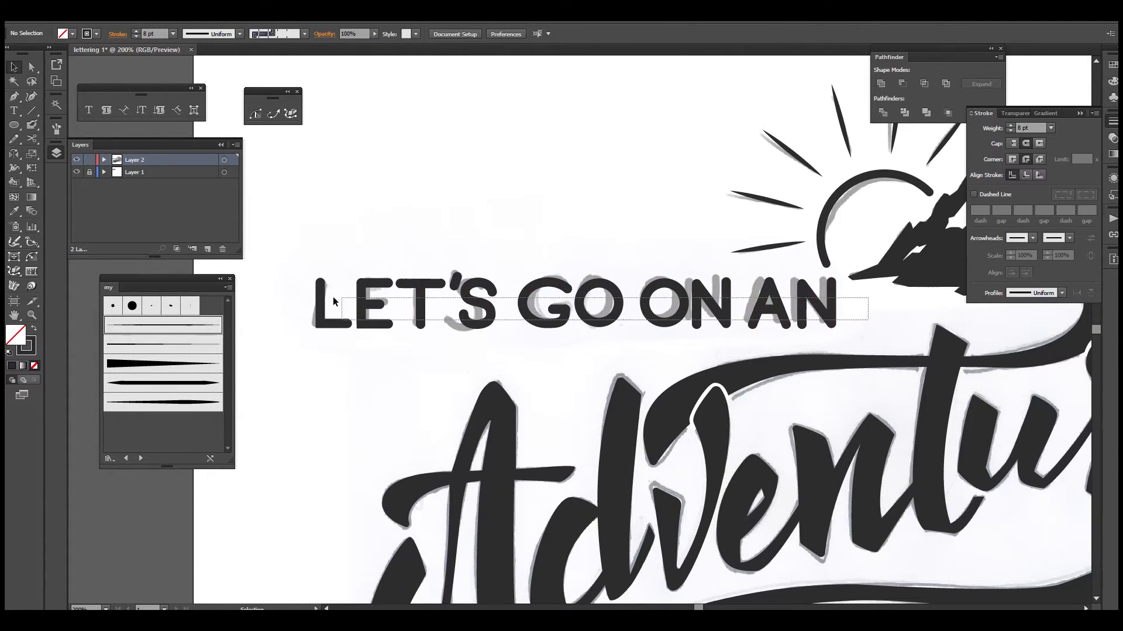
# Step: Shift AN to the right to space it from ON
pyautogui.moveTo(326, 296); pyautogui.dragTo(773, 272)
pyautogui.click(773, 272)
pyautogui.keyDown('ctrl'); pyautogui.click(596, 328); pyautogui.keyUp('ctrl')
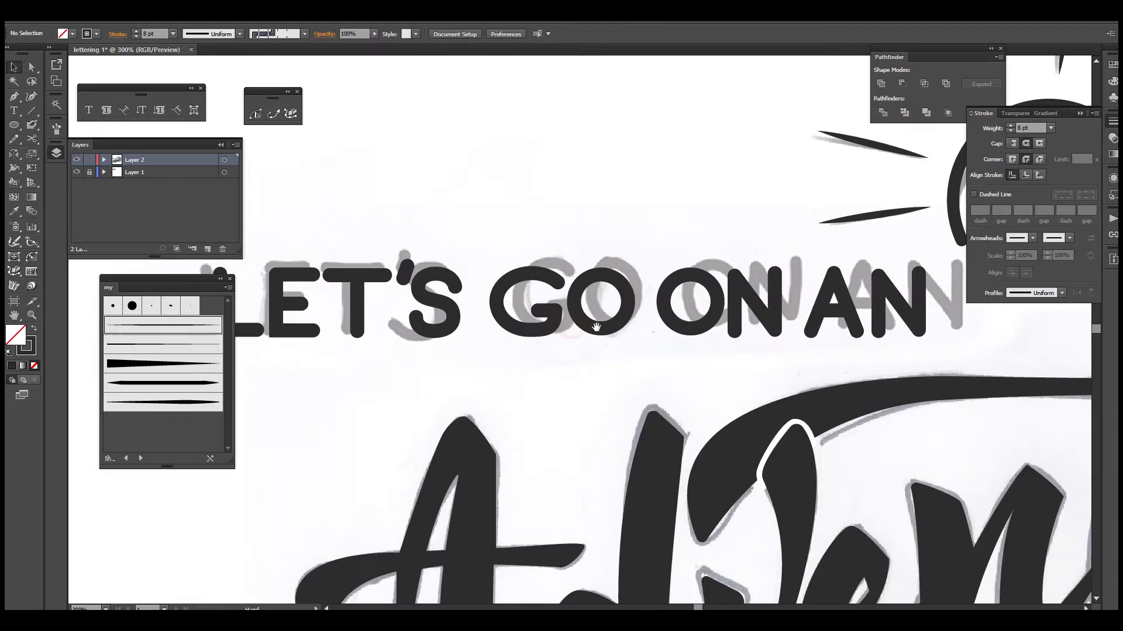
pyautogui.click(504, 290)
pyautogui.hotkey('ctrl', '-')
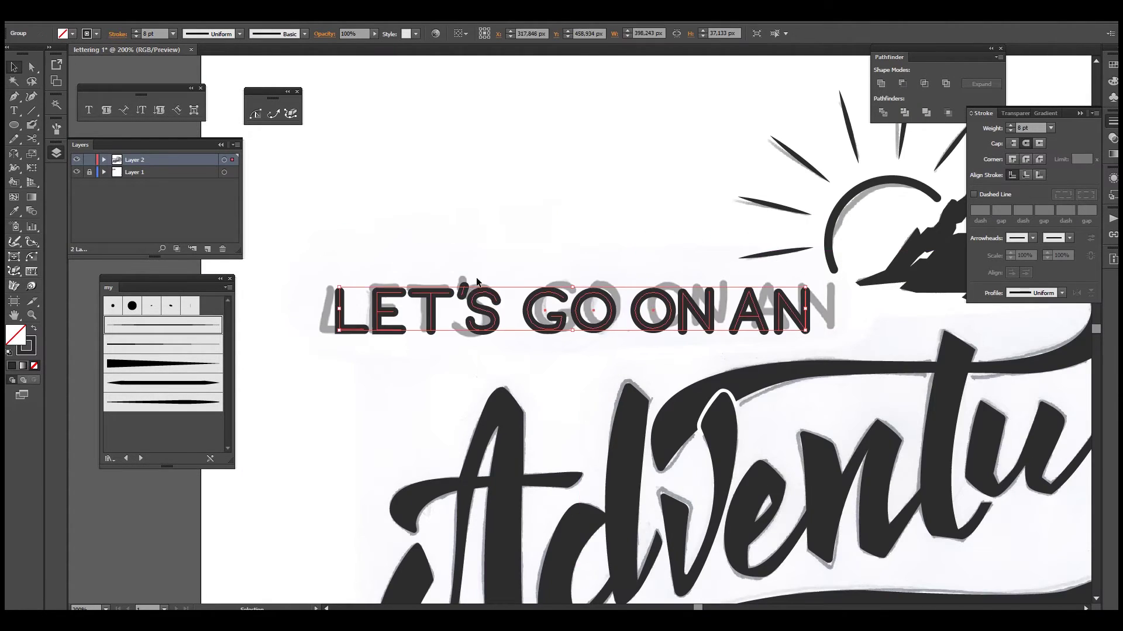
# Step: Raise the apostrophe and expand the letter strokes into solid shapes
pyautogui.doubleClick(461, 289)
pyautogui.moveTo(461, 289); pyautogui.dragTo(461, 241)
pyautogui.moveTo(794, 292); pyautogui.dragTo(798, 298)
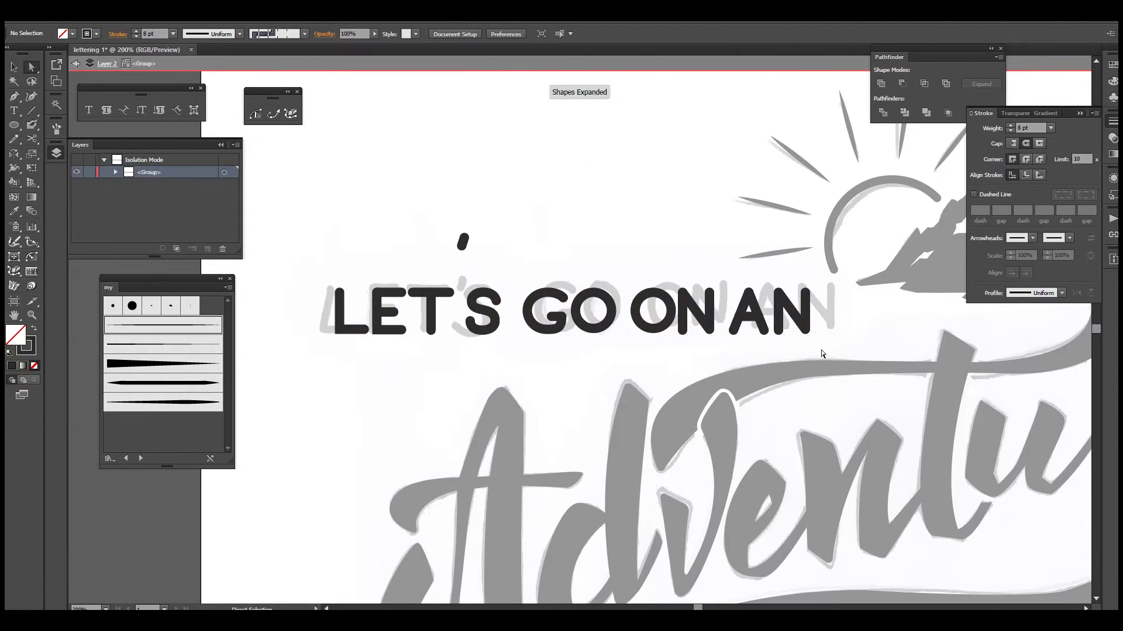
pyautogui.click(572, 225)
pyautogui.doubleClick(602, 268)
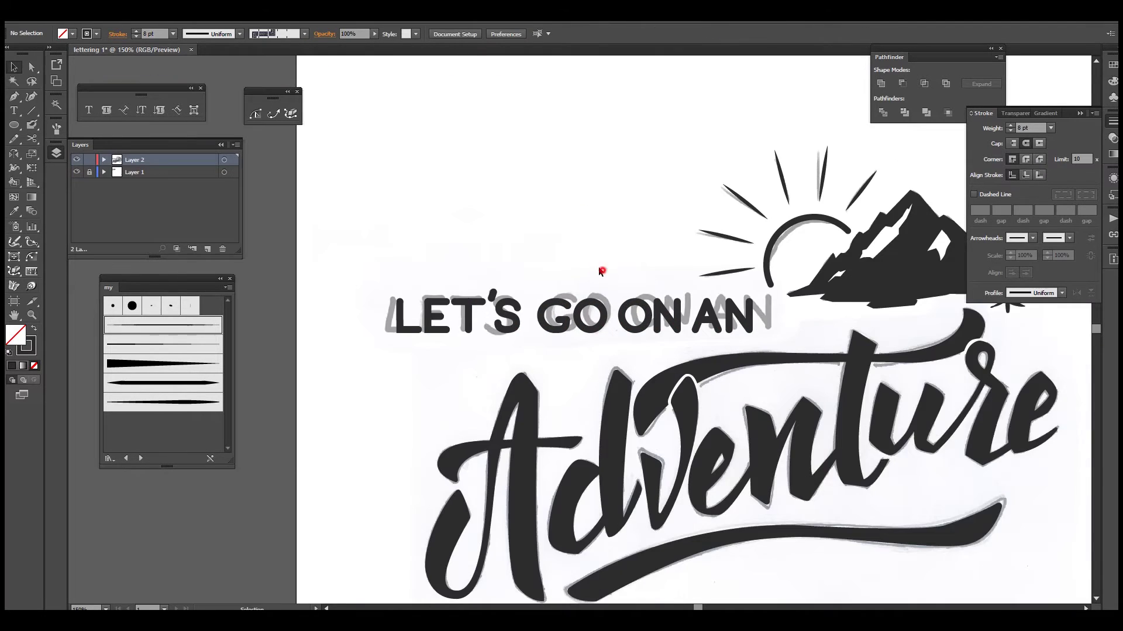
pyautogui.hotkey('ctrl', '0')
# Step: Select all the lettering, isolate its group, and test deleting same-colour pieces before restoring them
pyautogui.scroll(2, 709, 300)
pyautogui.scroll(-2, 791, 451)
pyautogui.hotkey('ctrl', 'a')
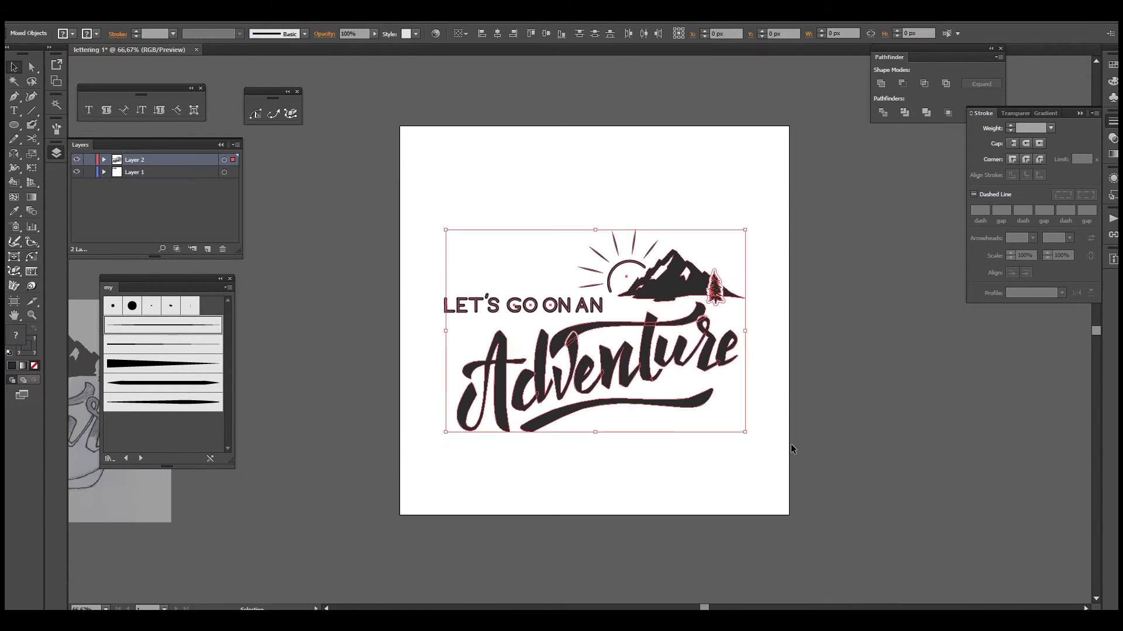
pyautogui.hotkey('ctrl', '-')
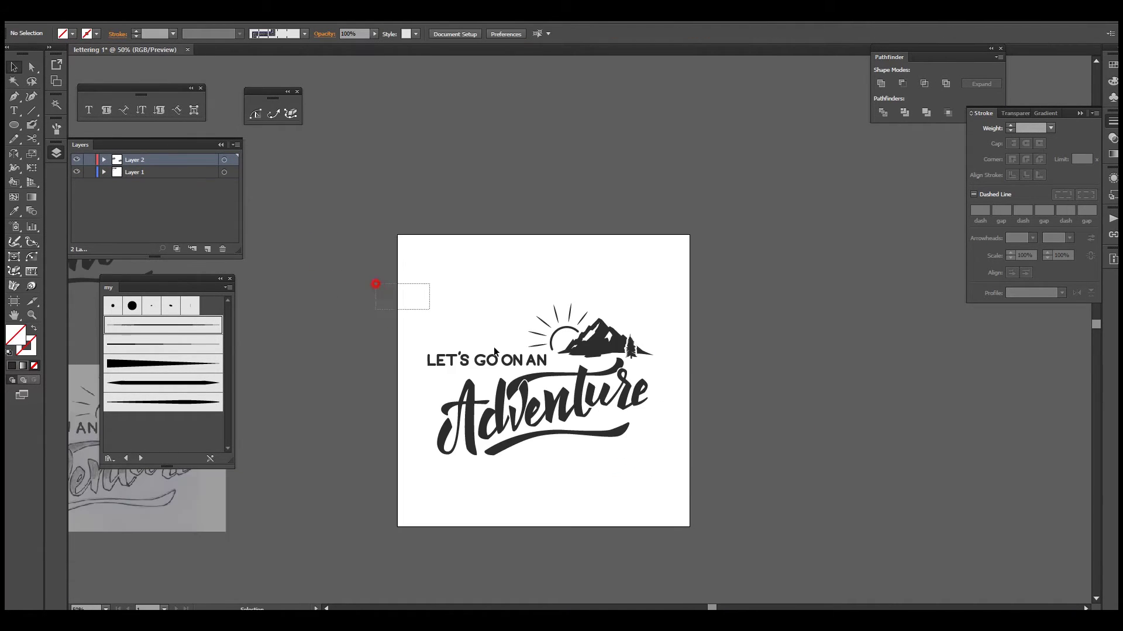
pyautogui.hotkey('ctrl', '0')
pyautogui.doubleClick(644, 258)
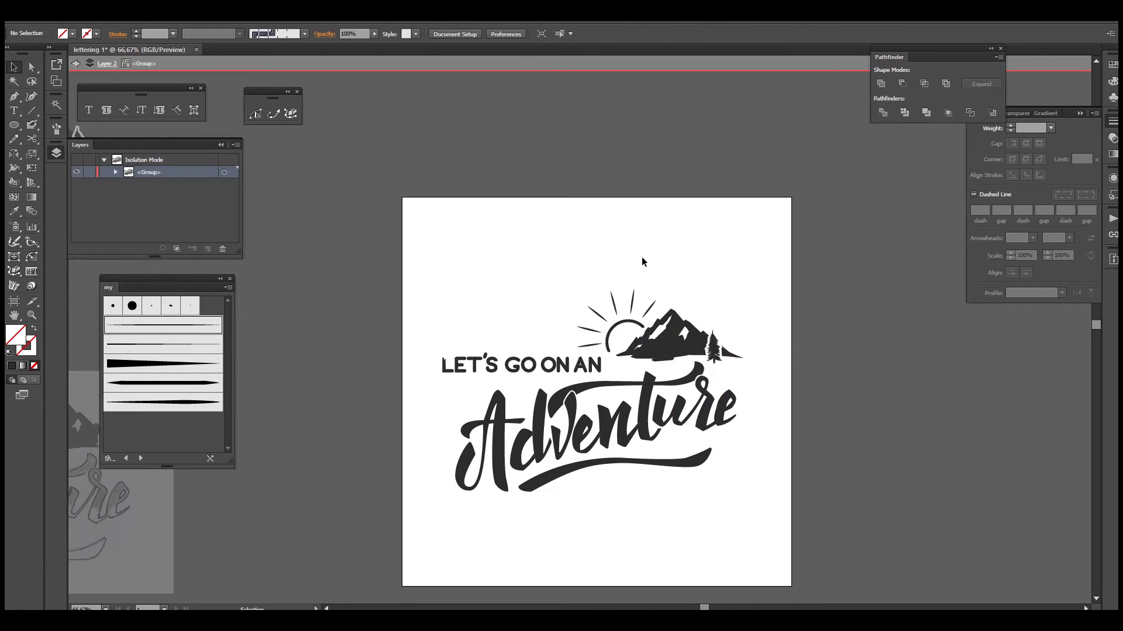
pyautogui.press('y')
pyautogui.click(655, 348)
pyautogui.press('Delete')
pyautogui.hotkey('ctrl', 'z')
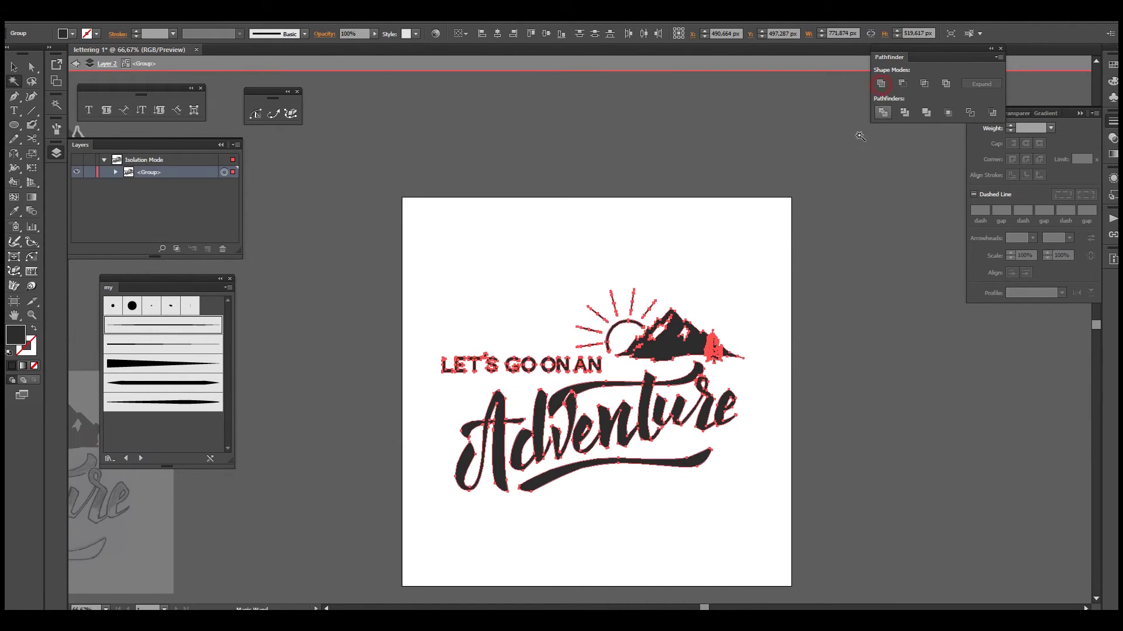
# Step: Leave isolation mode, fit the artboard in view, and temporarily delete the selection
pyautogui.hotkey('ctrl', '1')
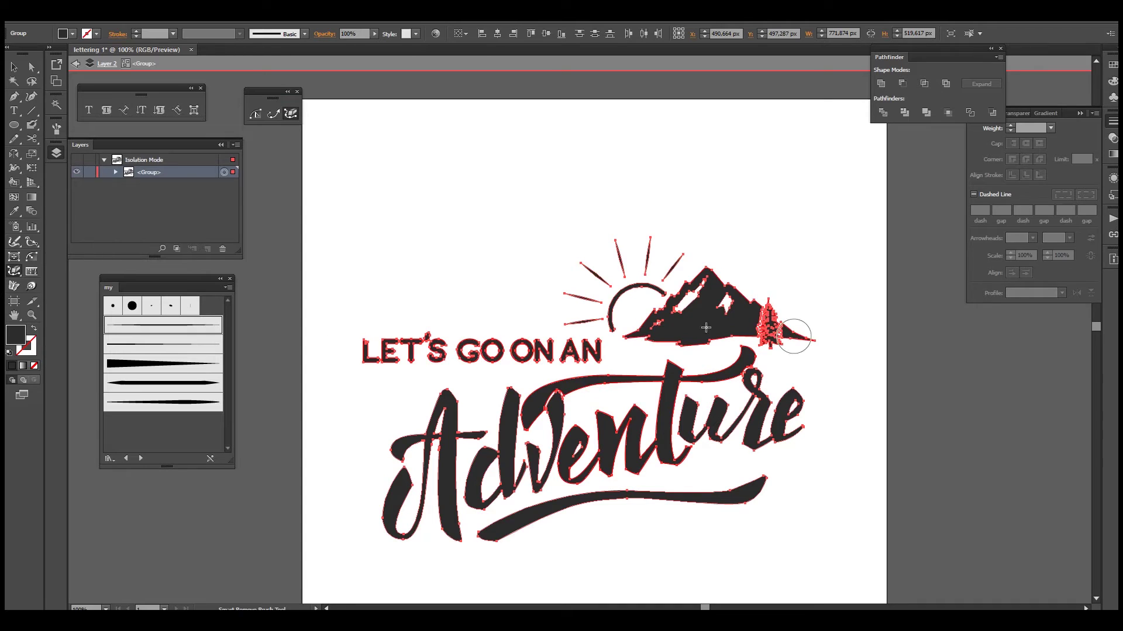
pyautogui.press('v')
pyautogui.press('Escape')
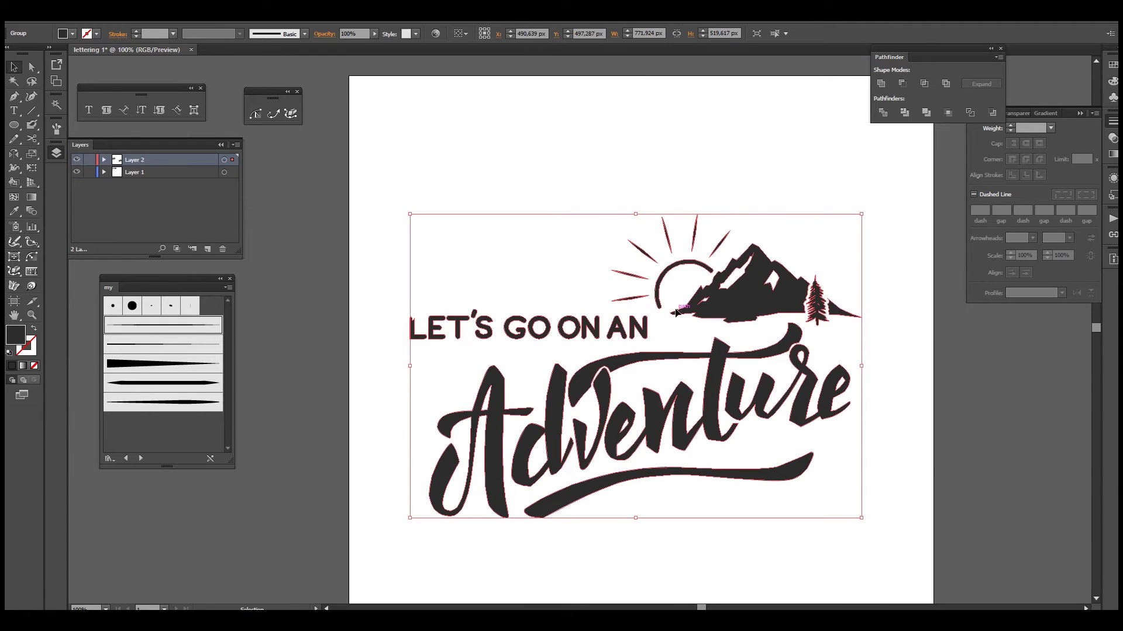
pyautogui.hotkey('ctrl', '0')
pyautogui.press('Delete')
# Step: Draw a 1000 x 1000 background rectangle and align it to the artboard
pyautogui.press('m')
pyautogui.click(608, 310)
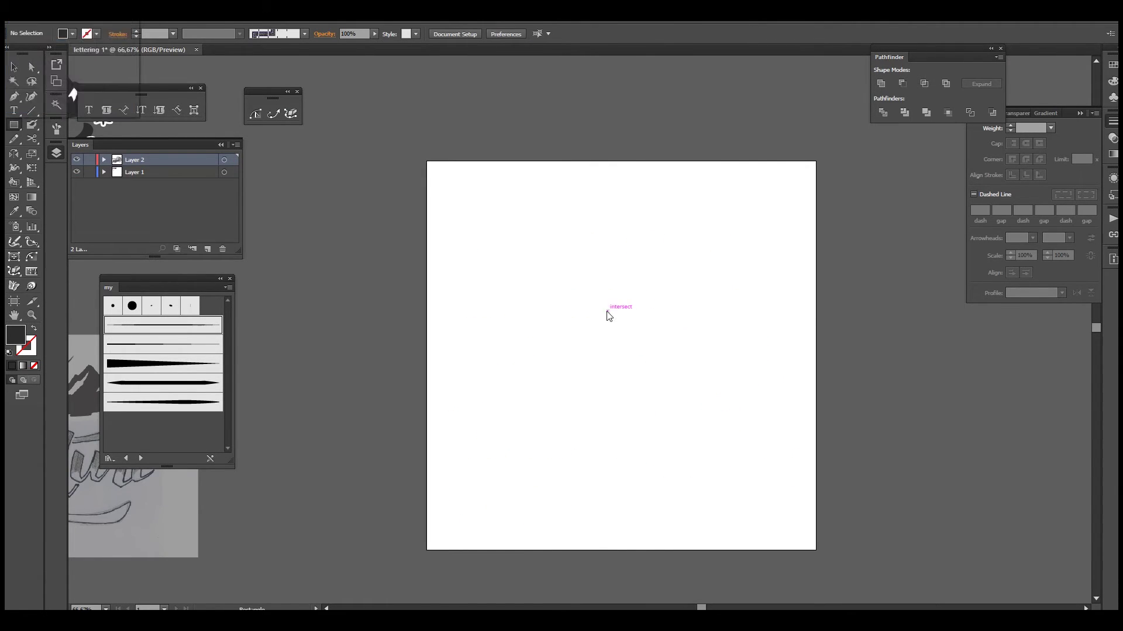
pyautogui.write('1000')
pyautogui.press('Tab')
pyautogui.write('1000')
pyautogui.press('Return')
pyautogui.click(497, 33)
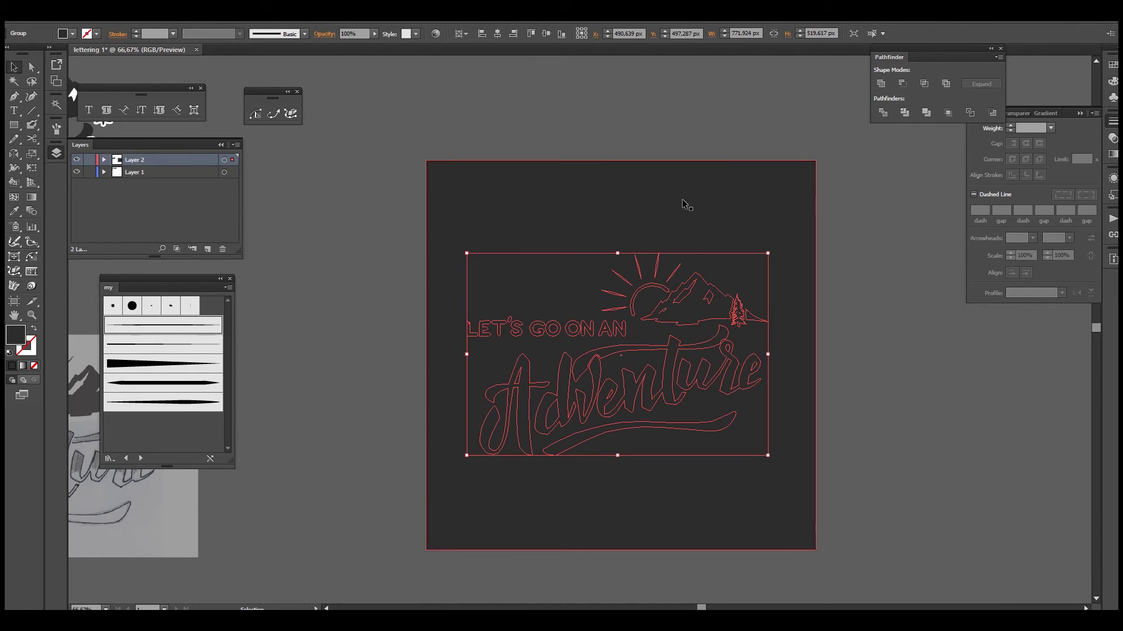
# Step: Try a white #ffffff fill, then undo the test and hide the panels with Tab
pyautogui.doubleClick(16, 335)
pyautogui.write('ffffff')
pyautogui.press('Return')
pyautogui.click(334, 173)
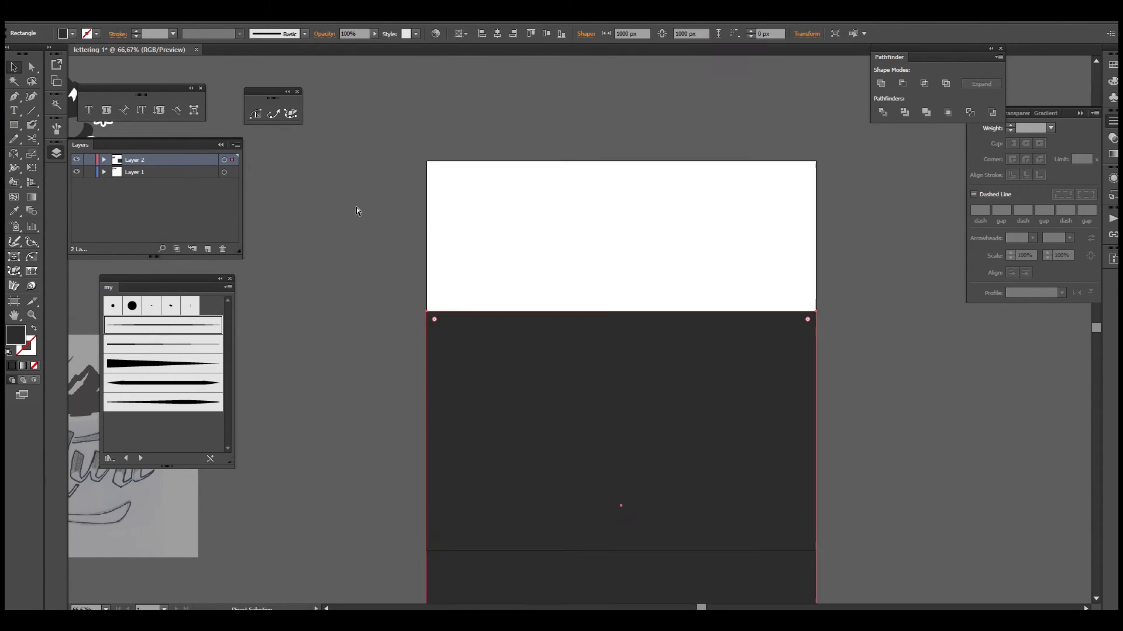
pyautogui.press('Tab')
pyautogui.hotkey('ctrl', '1')
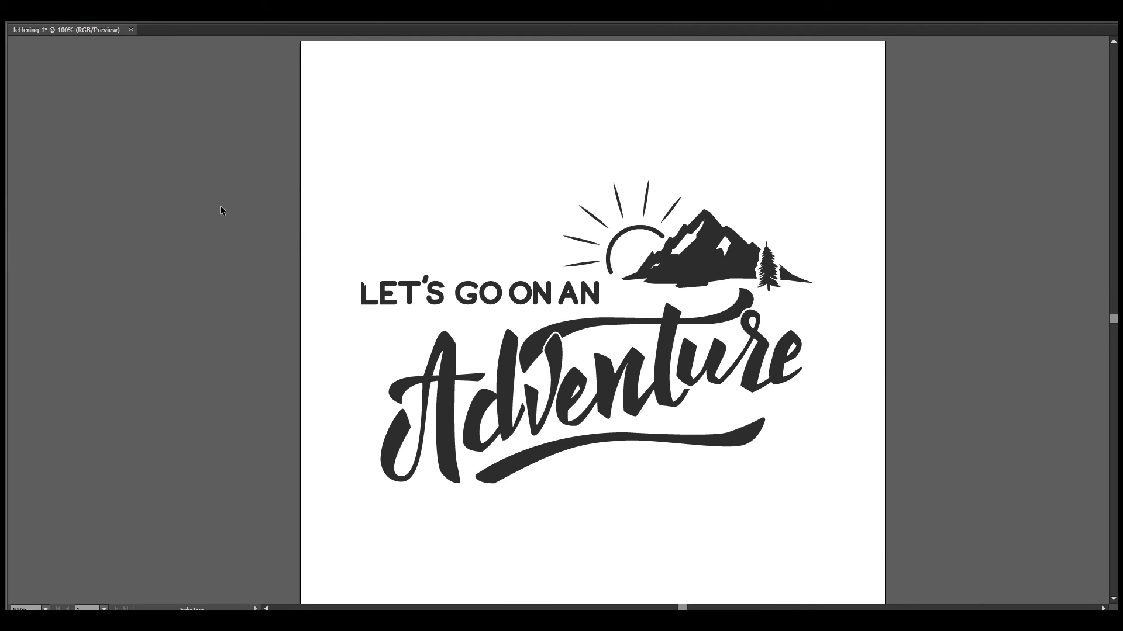
# Step: Inspect the L's anchors in isolation mode, then fit the whole finished artwork in view
pyautogui.moveTo(371, 287); pyautogui.dragTo(401, 296)
pyautogui.doubleClick(275, 274)
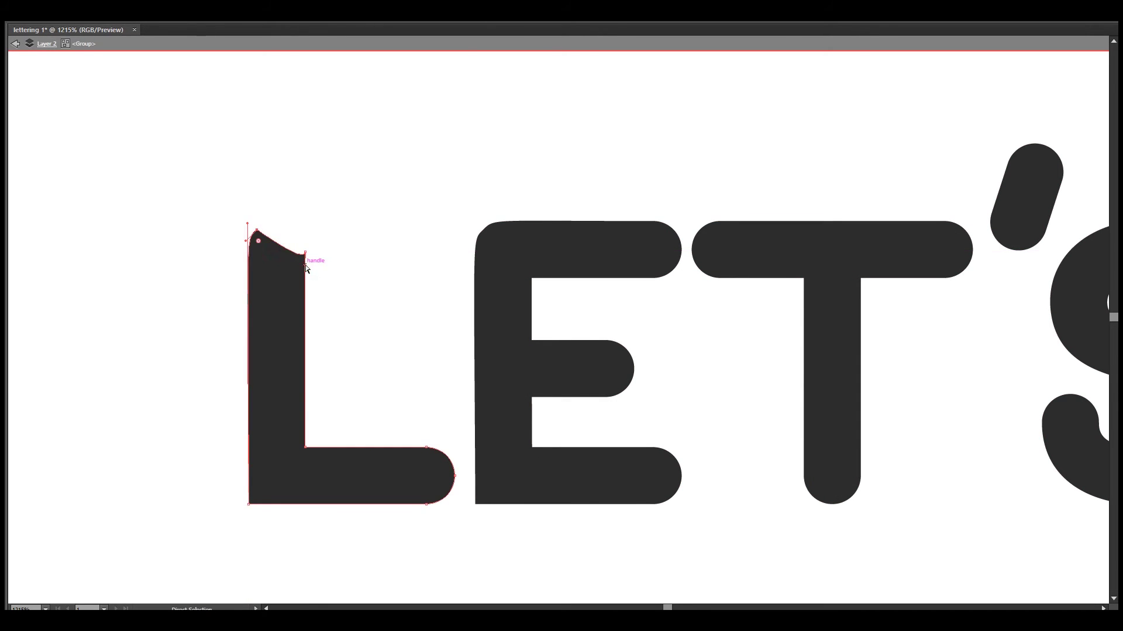
pyautogui.doubleClick(358, 211)
pyautogui.hotkey('ctrl', '0')
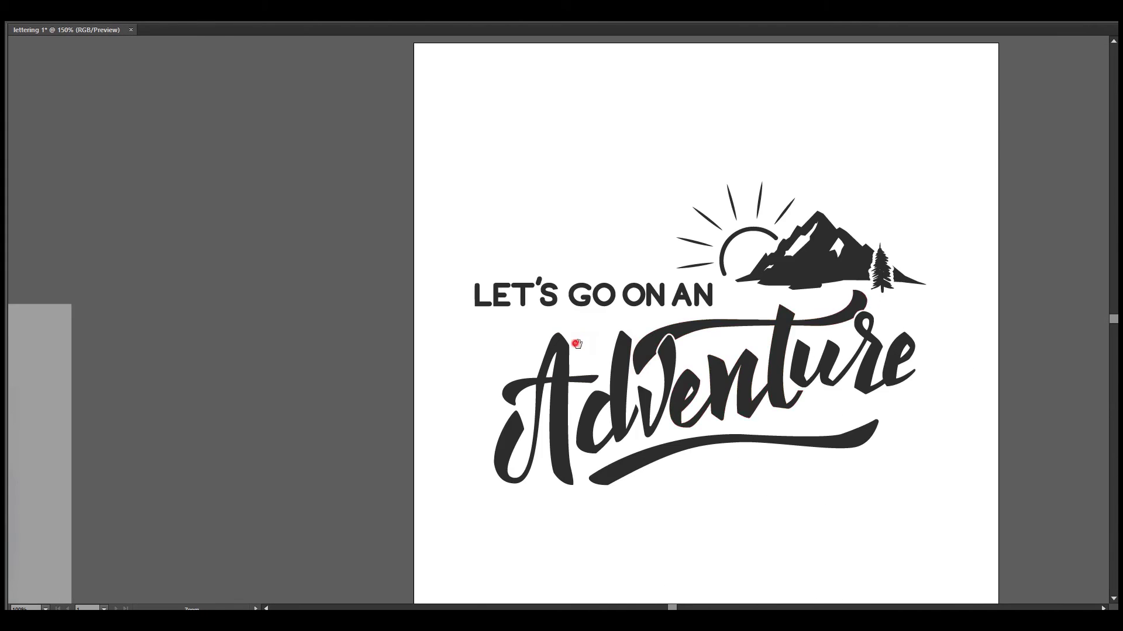
pyautogui.click(997, 152)
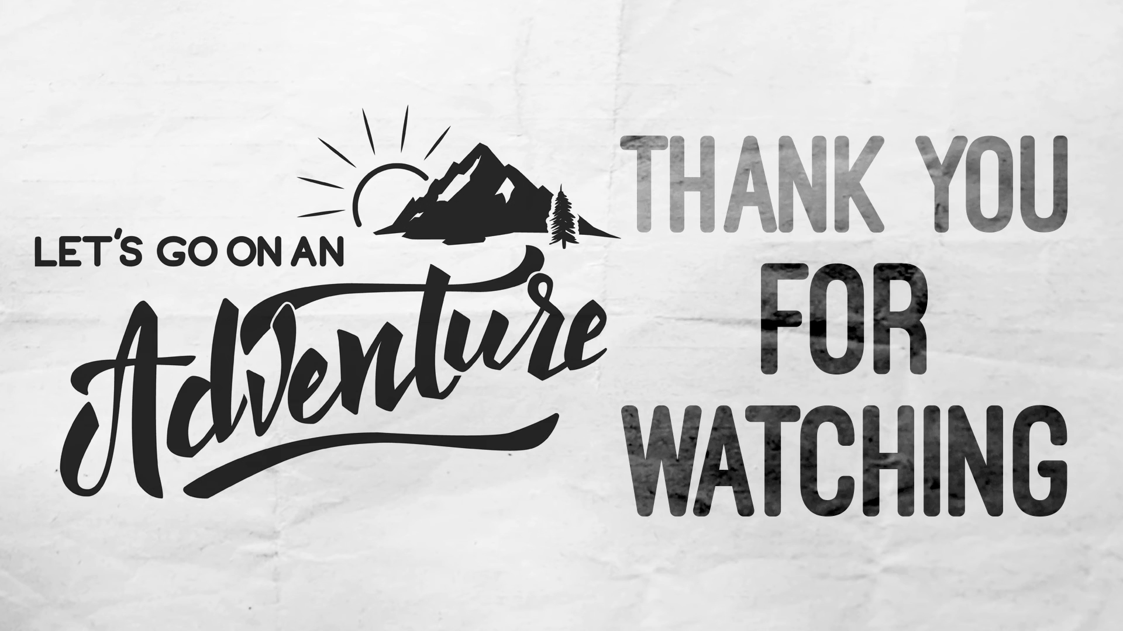